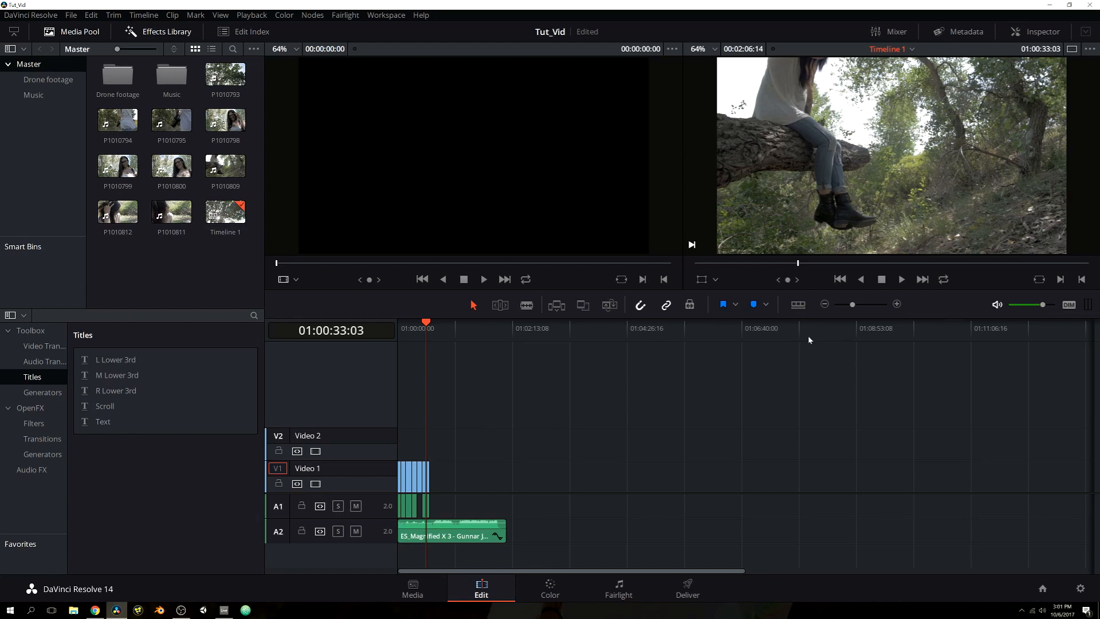
- Open the Color page for the clip at the playhead on Timeline 1
{"action": "scroll", "coordinate": [806, 339], "scroll_direction": "up", "scroll_amount": 3}
{"action": "scroll", "coordinate": [805, 336], "scroll_direction": "up", "scroll_amount": 1}
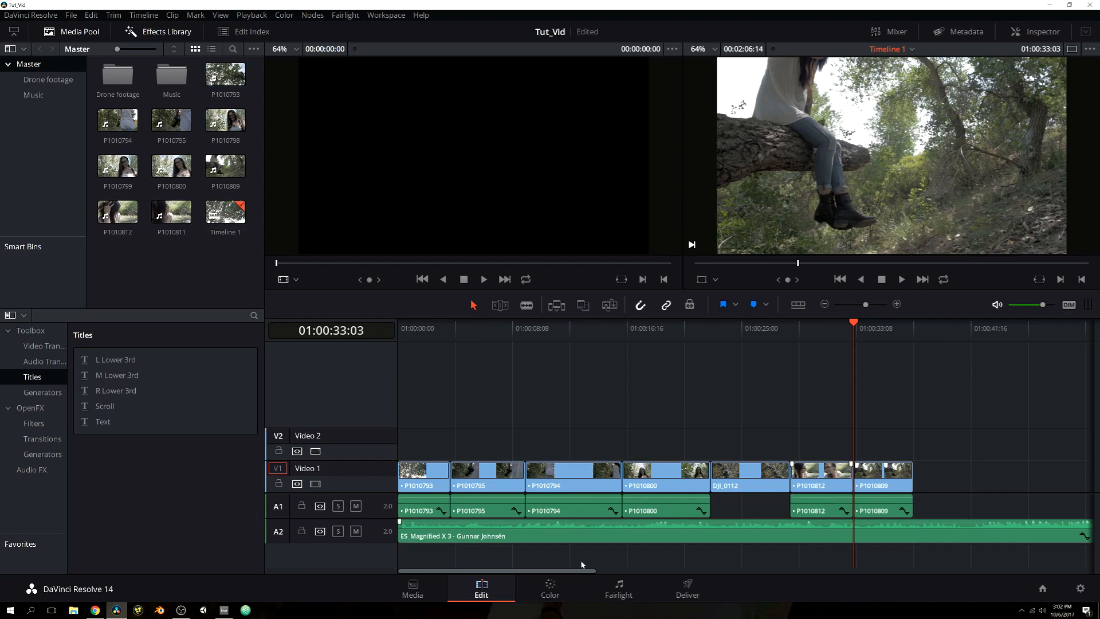
{"action": "left_click", "coordinate": [550, 586]}
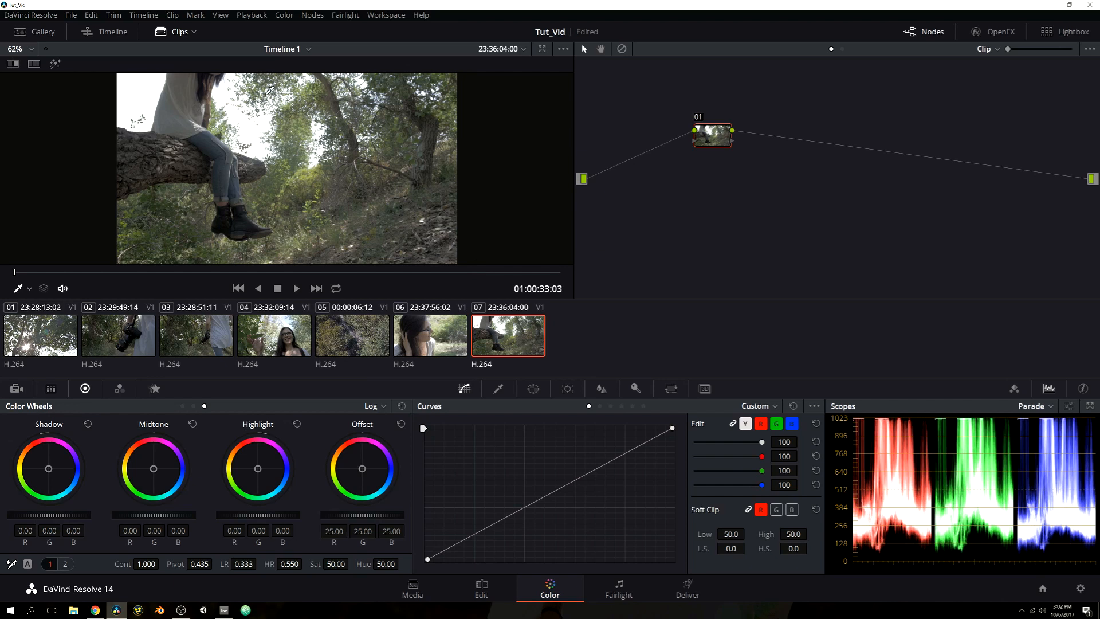
- Show the mini timeline, the stills gallery and the OpenFX library on the Color page
{"action": "left_click", "coordinate": [112, 35]}
{"action": "left_click", "coordinate": [43, 31]}
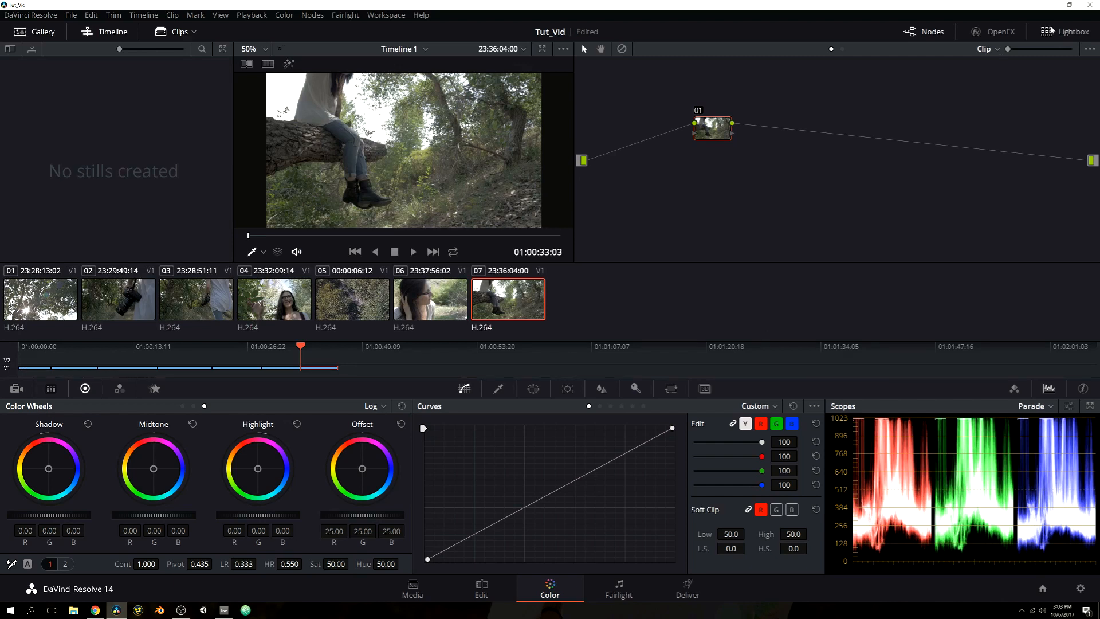
{"action": "left_click", "coordinate": [994, 31]}
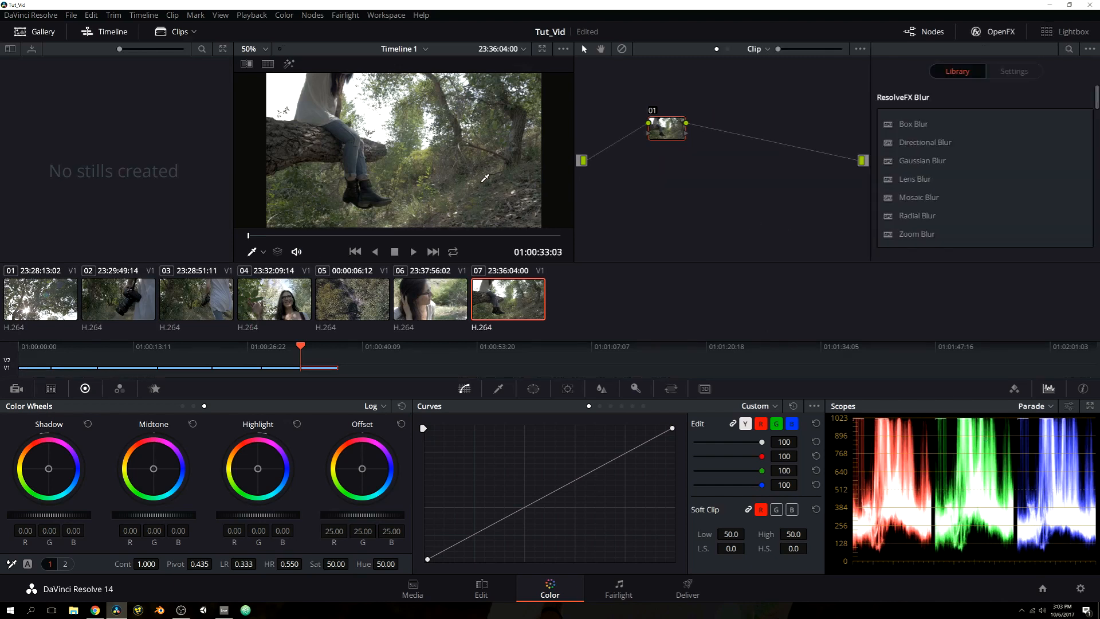
{"action": "left_click", "coordinate": [29, 34]}
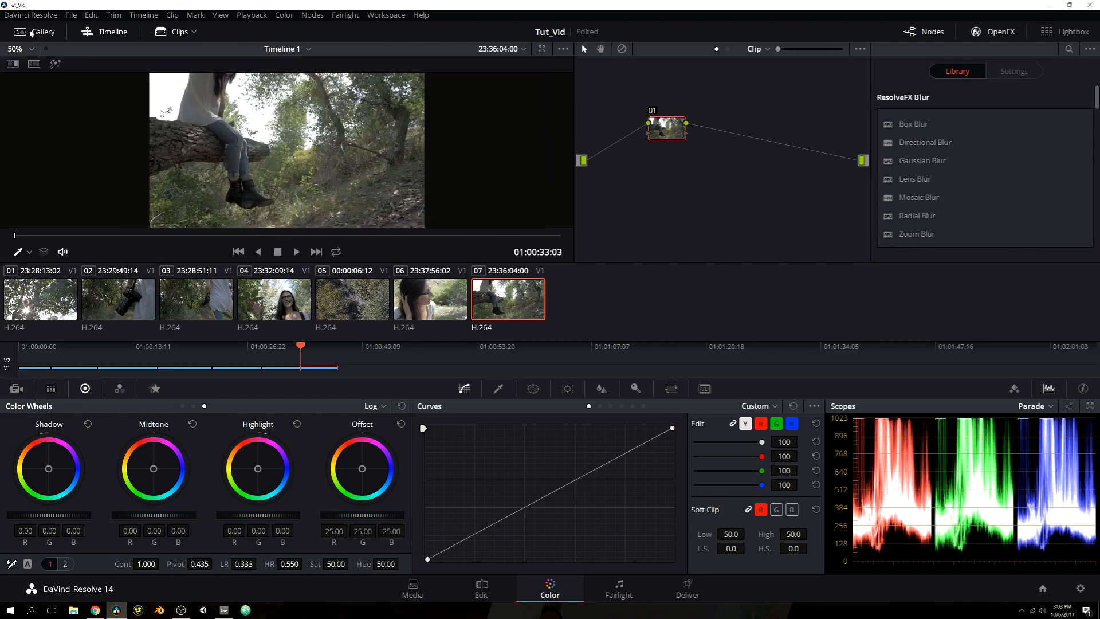
{"action": "left_click", "coordinate": [29, 33]}
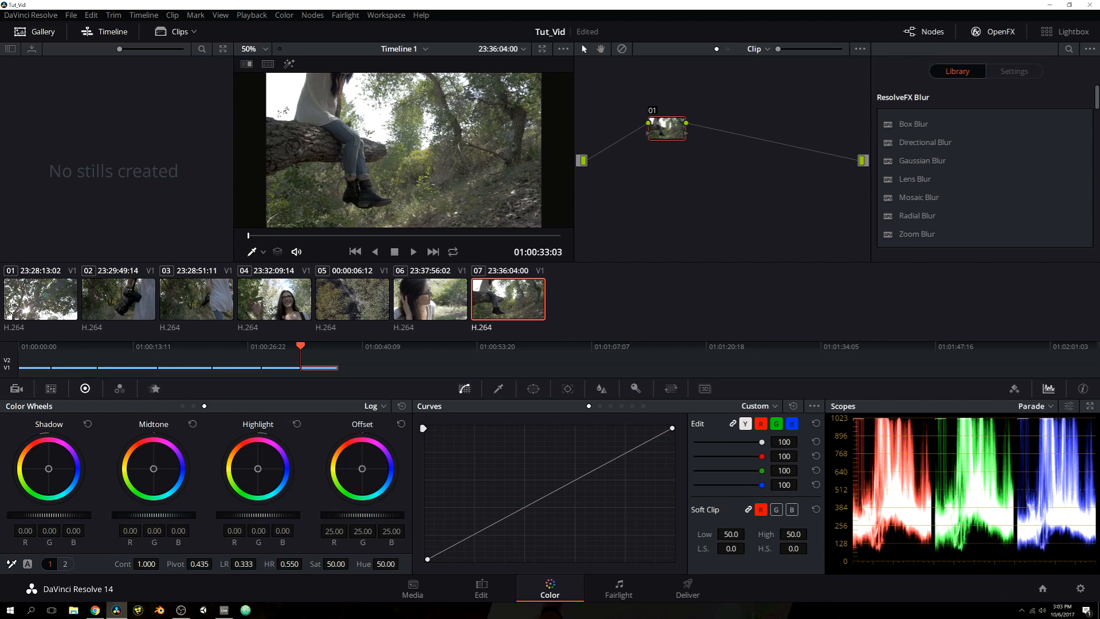
- Grab a still of the current frame of clip 07 into the gallery, and hide the gallery
{"action": "right_click", "coordinate": [421, 131]}
{"action": "left_click", "coordinate": [440, 141]}
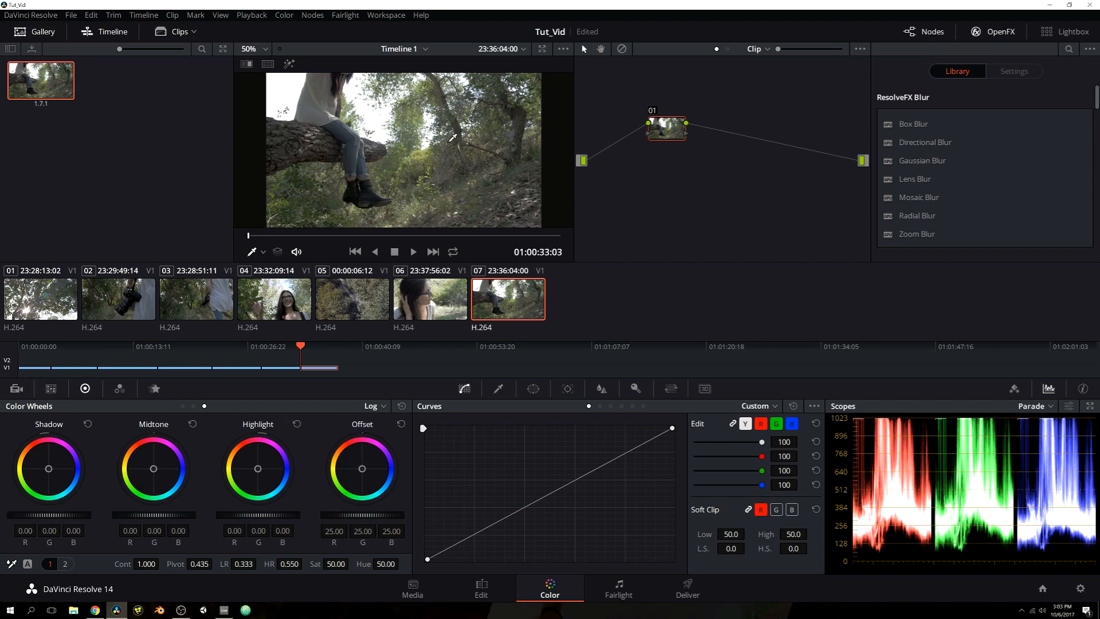
{"action": "right_click", "coordinate": [418, 143]}
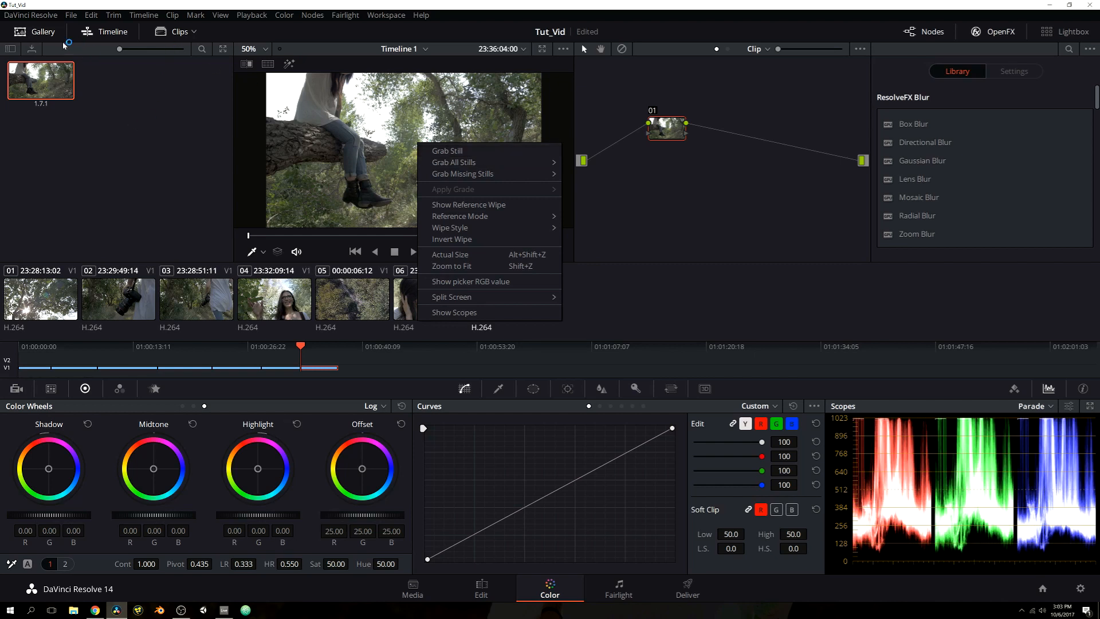
{"action": "left_click", "coordinate": [45, 34]}
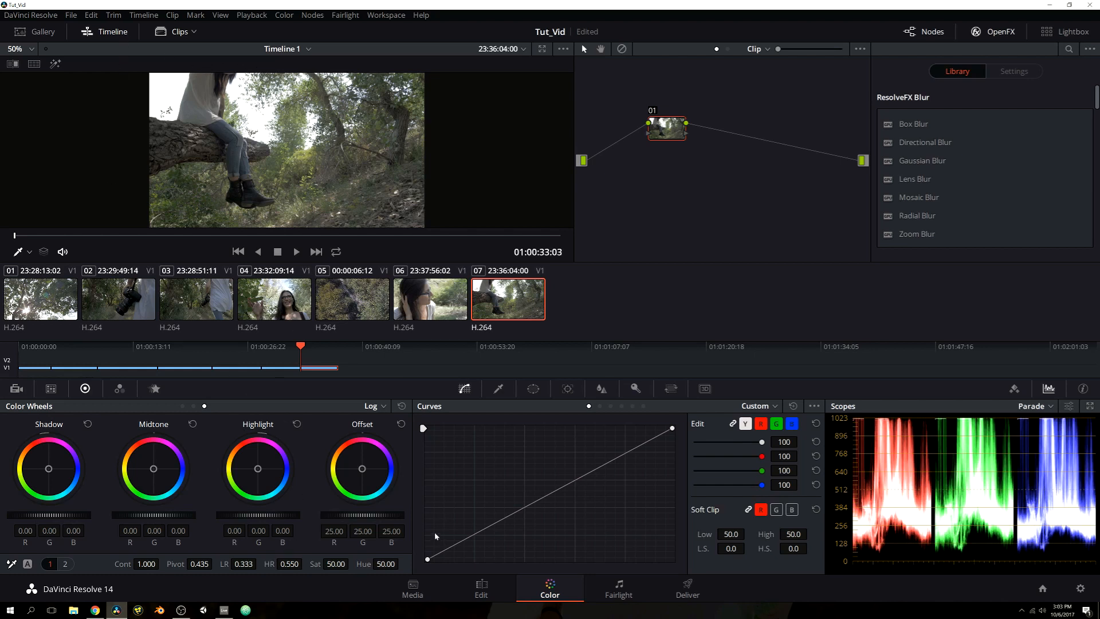
- Compare with the timeline on the Edit page, and hide the Color page's mini timeline
{"action": "left_click", "coordinate": [482, 588]}
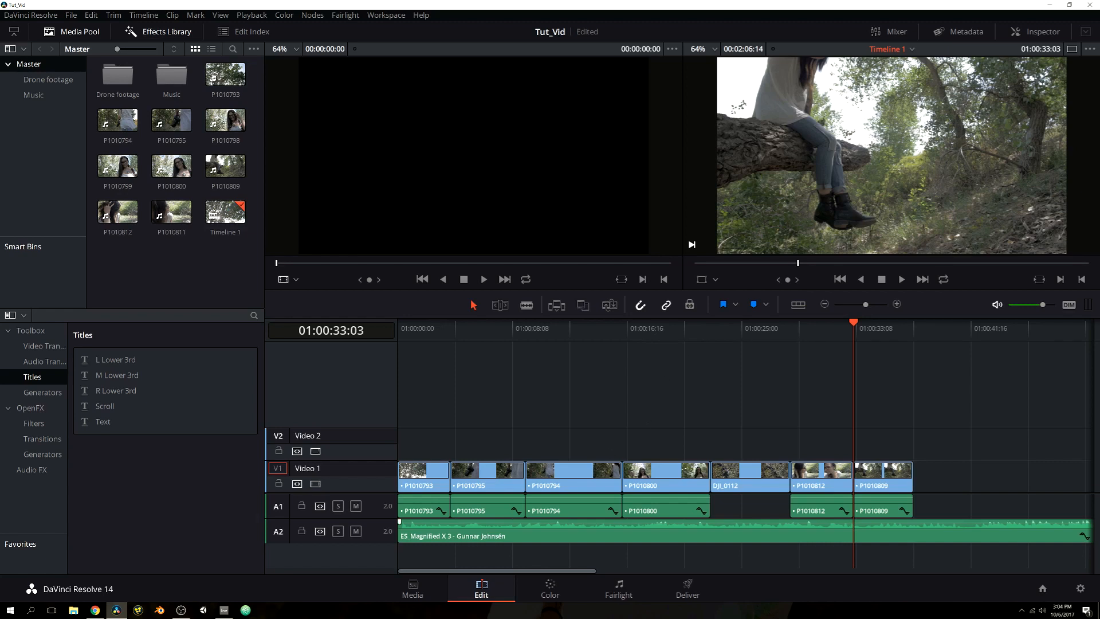
{"action": "left_click", "coordinate": [550, 589]}
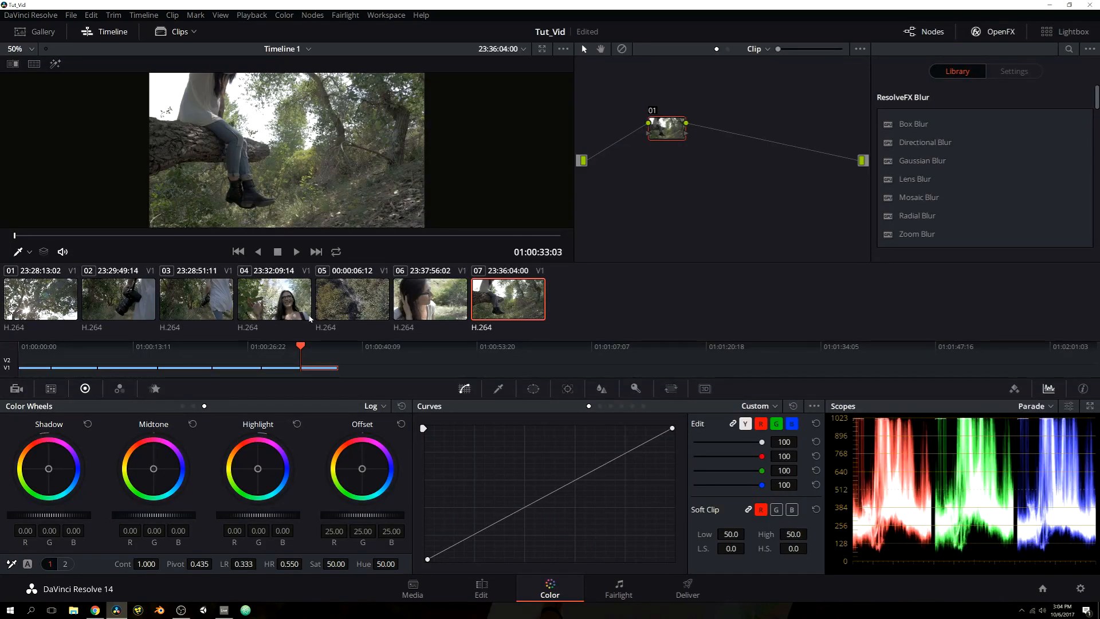
{"action": "left_click", "coordinate": [109, 32]}
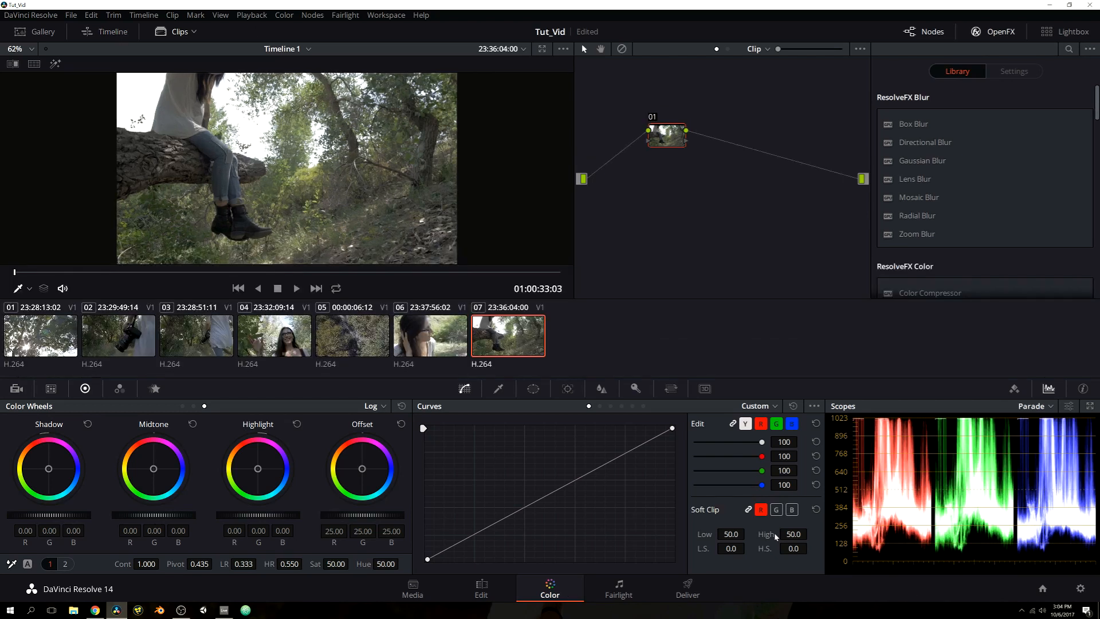
- Review the clip filter options, view several clips from the thumbnail strip, and return to clip 07
{"action": "left_click", "coordinate": [194, 32]}
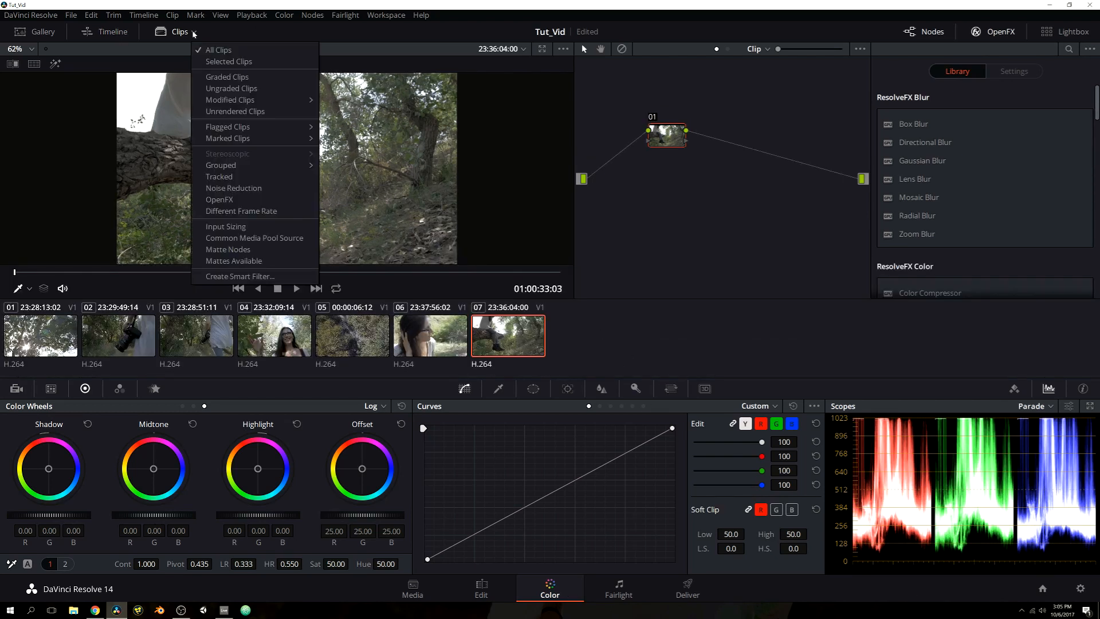
{"action": "left_click", "coordinate": [165, 30]}
{"action": "left_click", "coordinate": [165, 30]}
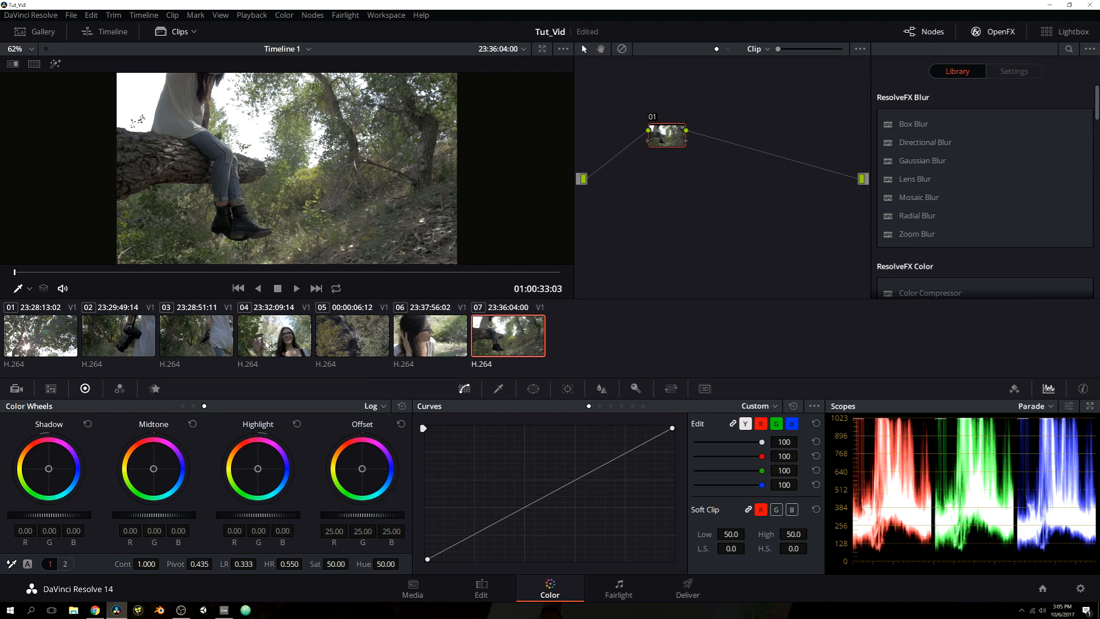
{"action": "left_click", "coordinate": [282, 340]}
{"action": "left_click", "coordinate": [385, 342]}
{"action": "left_click", "coordinate": [196, 338]}
{"action": "left_click", "coordinate": [118, 338]}
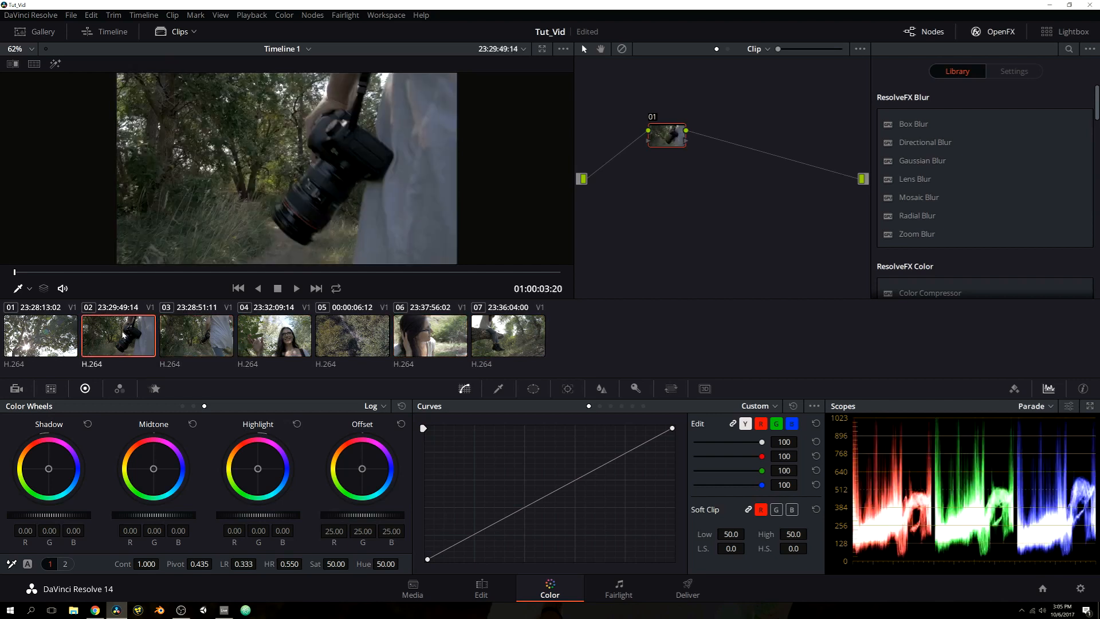
{"action": "left_click", "coordinate": [40, 337]}
{"action": "left_click", "coordinate": [483, 348]}
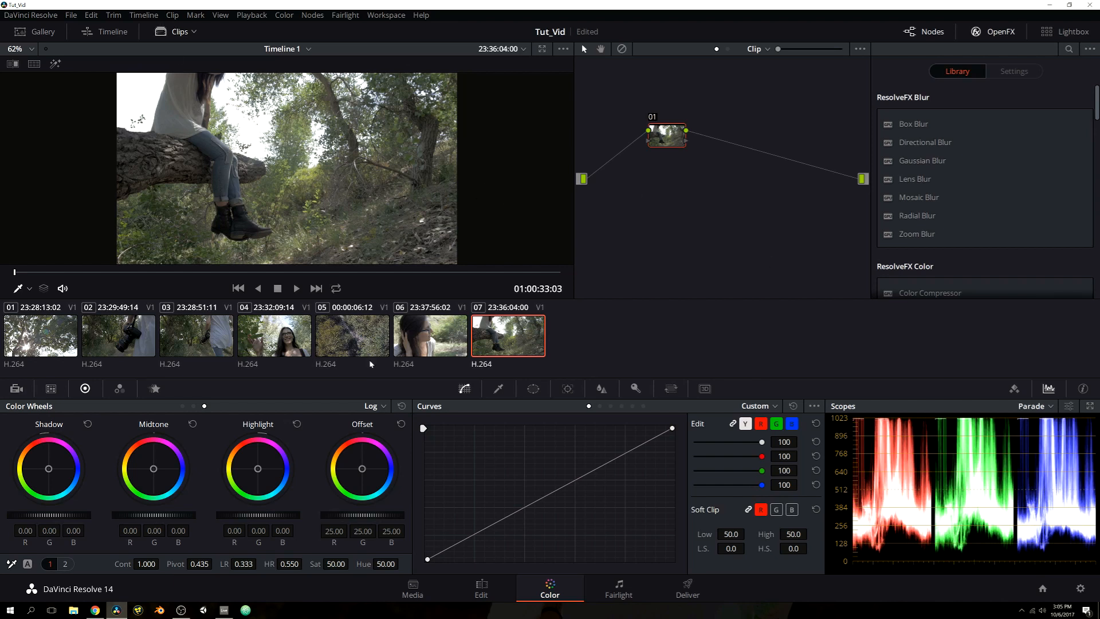
- Hide and restore the node editor, and move node 01 close to the source input
{"action": "left_click", "coordinate": [180, 33]}
{"action": "left_click", "coordinate": [921, 33]}
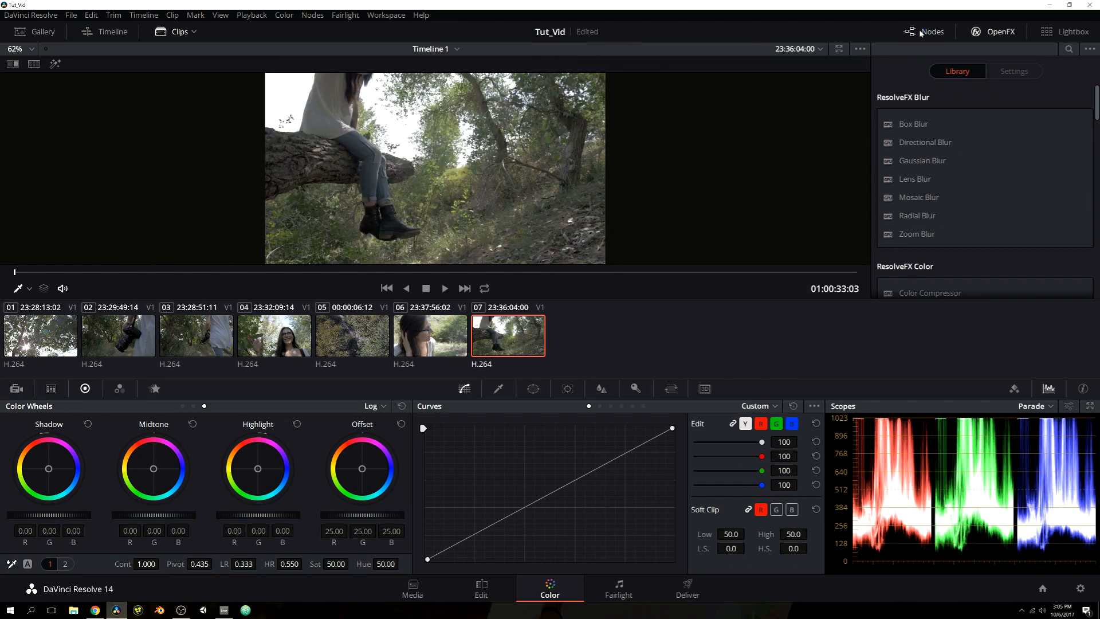
{"action": "left_click", "coordinate": [922, 32]}
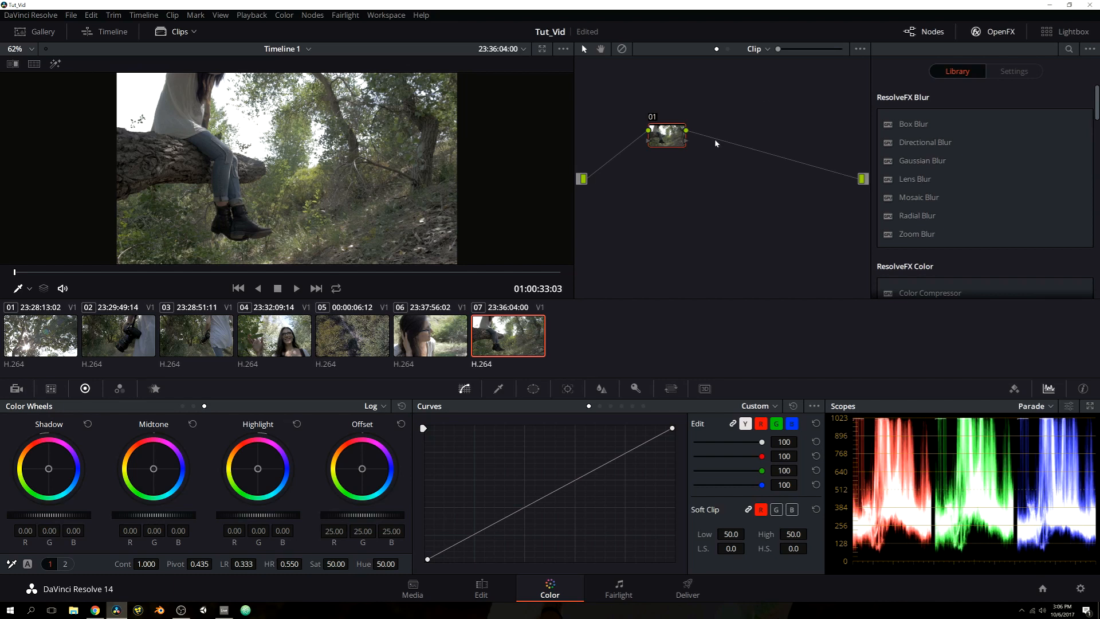
{"action": "left_click_drag", "start_coordinate": [664, 127], "coordinate": [623, 170]}
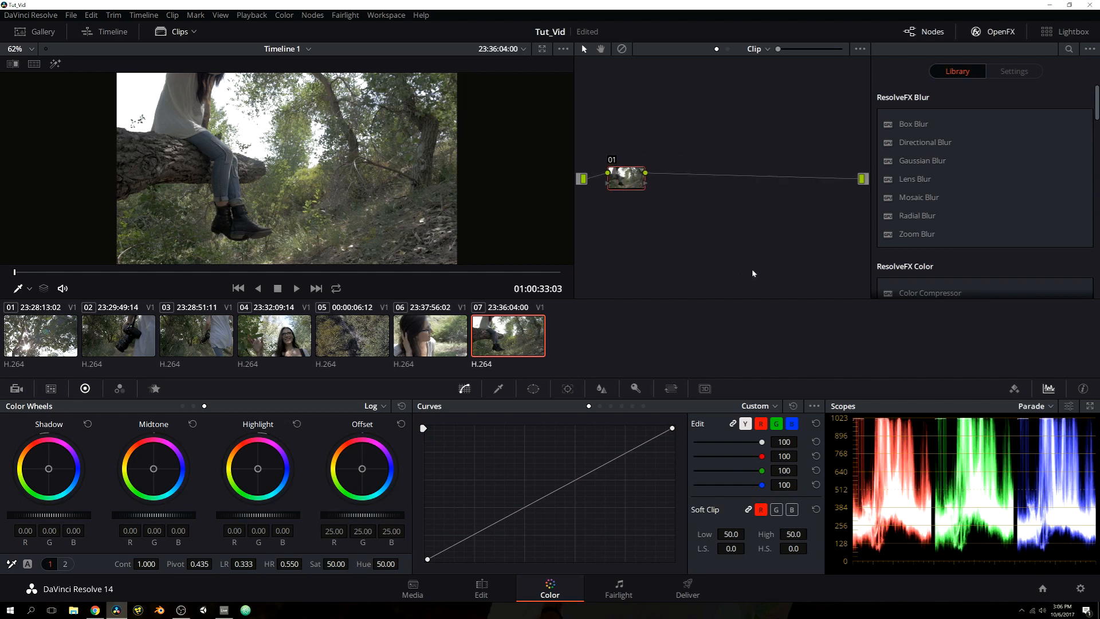
{"action": "left_click", "coordinate": [932, 33]}
{"action": "left_click", "coordinate": [930, 33]}
- Apply the Gaussian Blur effect from the ResolveFX Blur group to node 01 and view its settings
{"action": "scroll", "coordinate": [906, 178], "scroll_direction": "down", "scroll_amount": 3}
{"action": "scroll", "coordinate": [906, 179], "scroll_direction": "down", "scroll_amount": 5}
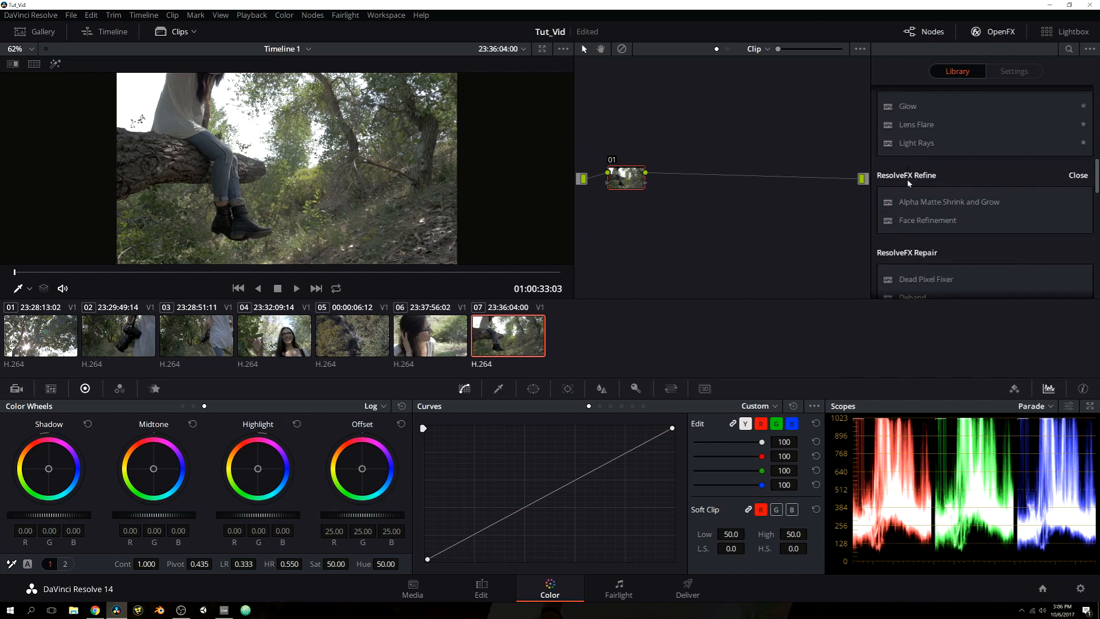
{"action": "scroll", "coordinate": [922, 194], "scroll_direction": "up", "scroll_amount": 4}
{"action": "scroll", "coordinate": [930, 203], "scroll_direction": "up", "scroll_amount": 5}
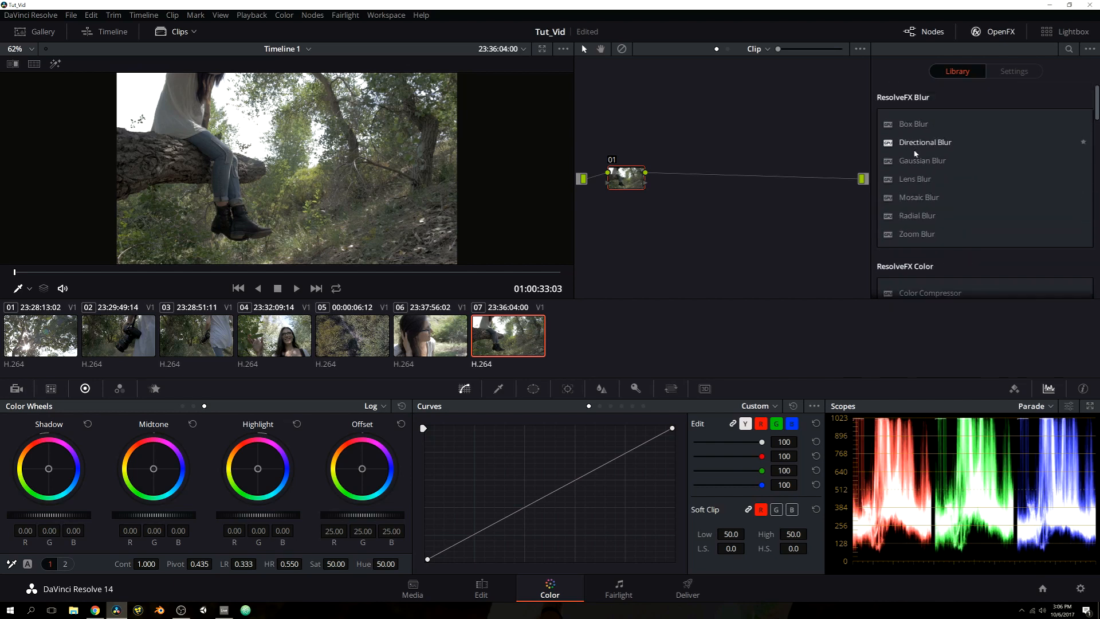
{"action": "left_click_drag", "start_coordinate": [945, 162], "coordinate": [624, 173]}
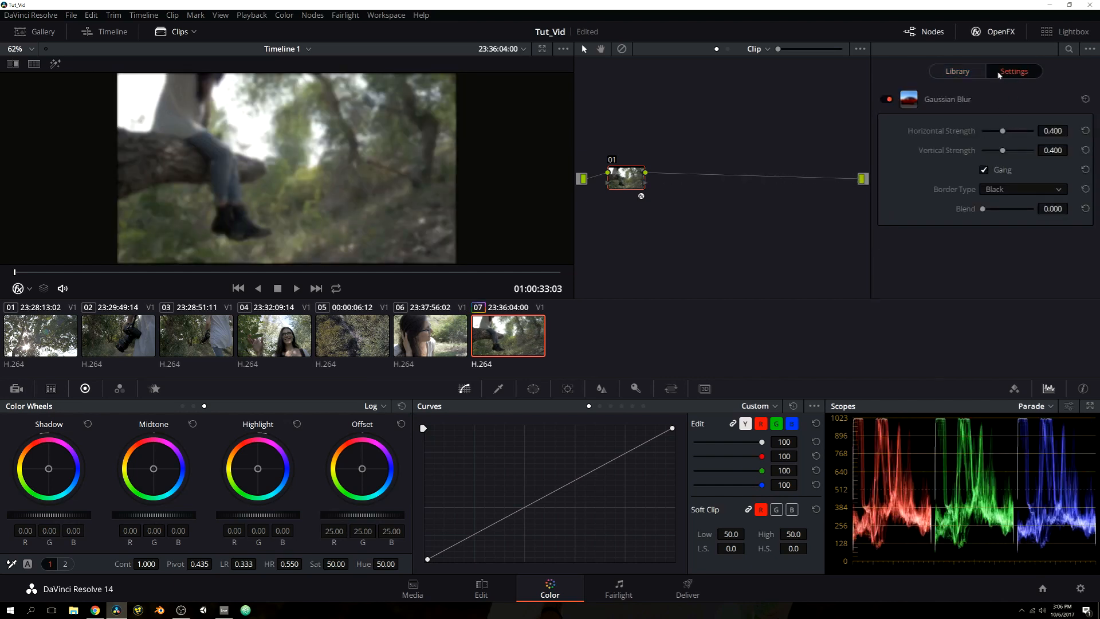
{"action": "left_click", "coordinate": [967, 75]}
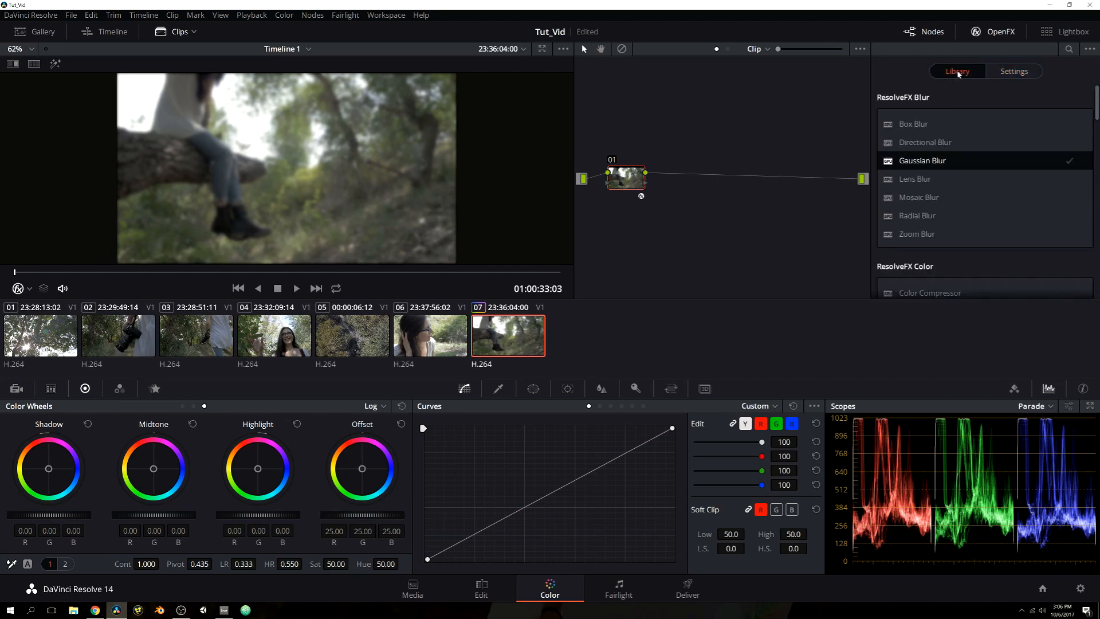
{"action": "left_click", "coordinate": [1013, 71]}
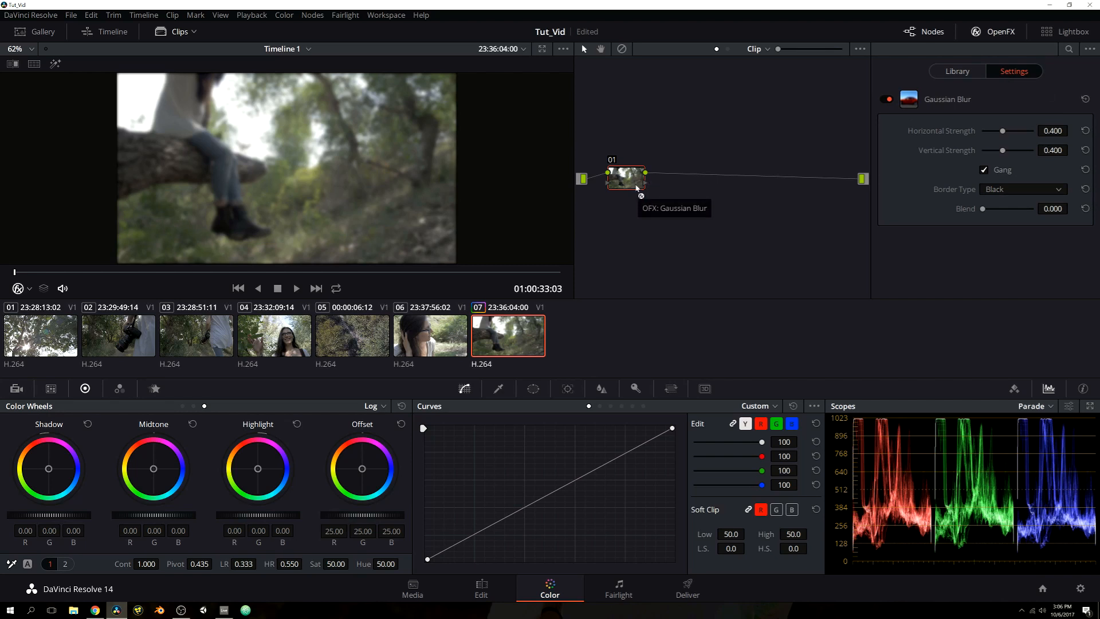
- Turn off and remove the Gaussian Blur on node 01, and move the node away from the source input
{"action": "key", "text": "ctrl+d"}
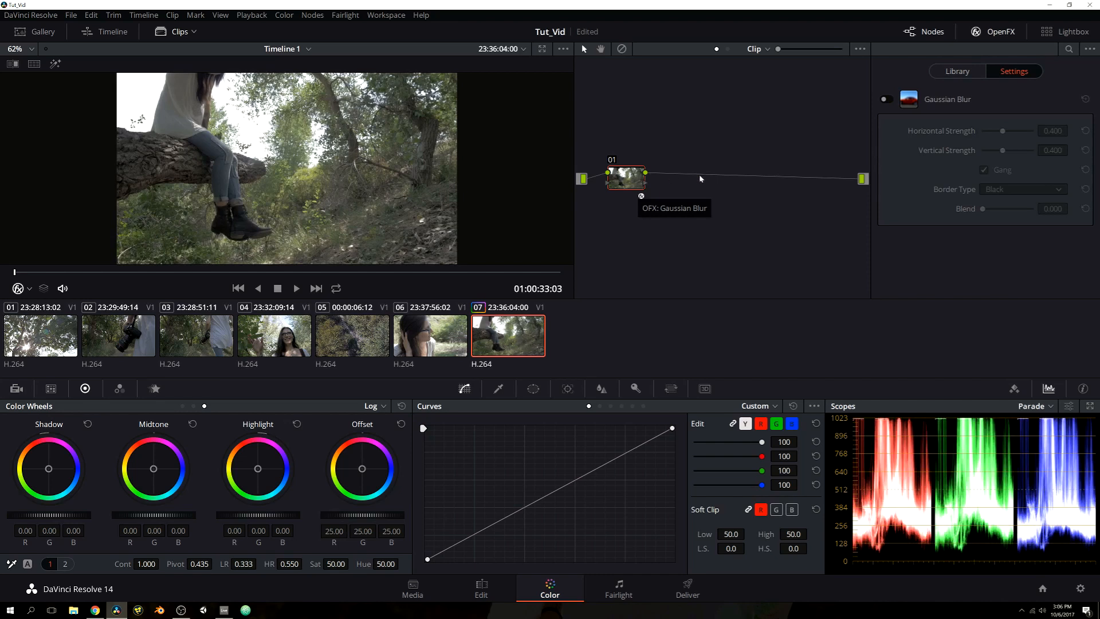
{"action": "left_click", "coordinate": [957, 71]}
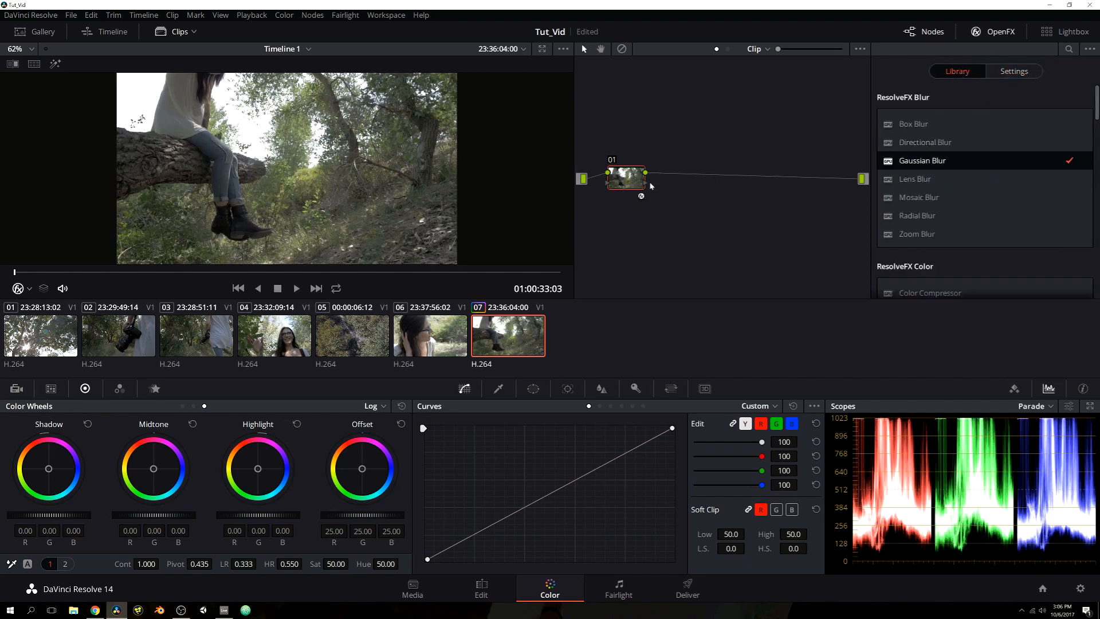
{"action": "left_click_drag", "start_coordinate": [632, 185], "coordinate": [669, 175]}
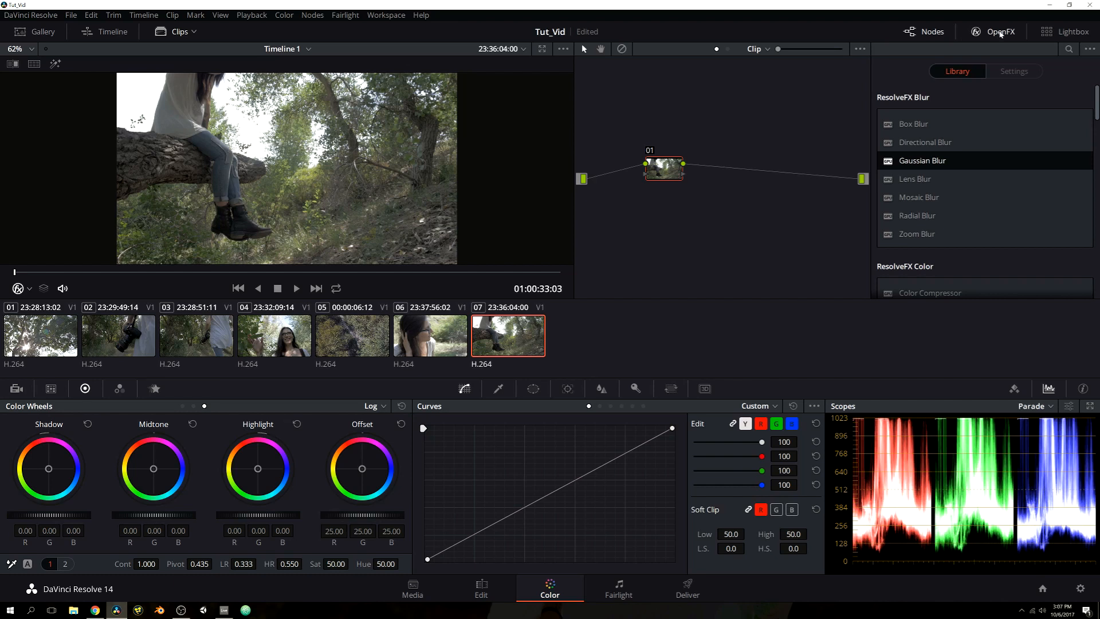
- Browse the OpenFX effects, hide the library, and move node 01 beside the source input
{"action": "scroll", "coordinate": [935, 202], "scroll_direction": "down", "scroll_amount": 2}
{"action": "scroll", "coordinate": [940, 197], "scroll_direction": "up", "scroll_amount": 2}
{"action": "scroll", "coordinate": [942, 201], "scroll_direction": "down", "scroll_amount": 5}
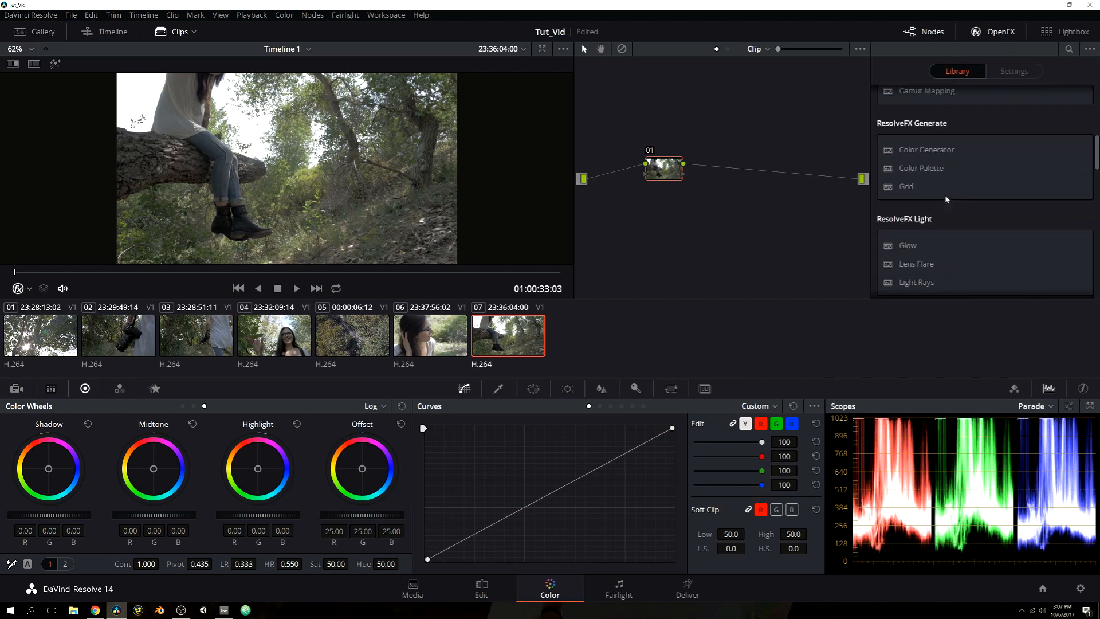
{"action": "scroll", "coordinate": [943, 195], "scroll_direction": "down", "scroll_amount": 1}
{"action": "scroll", "coordinate": [944, 195], "scroll_direction": "up", "scroll_amount": 7}
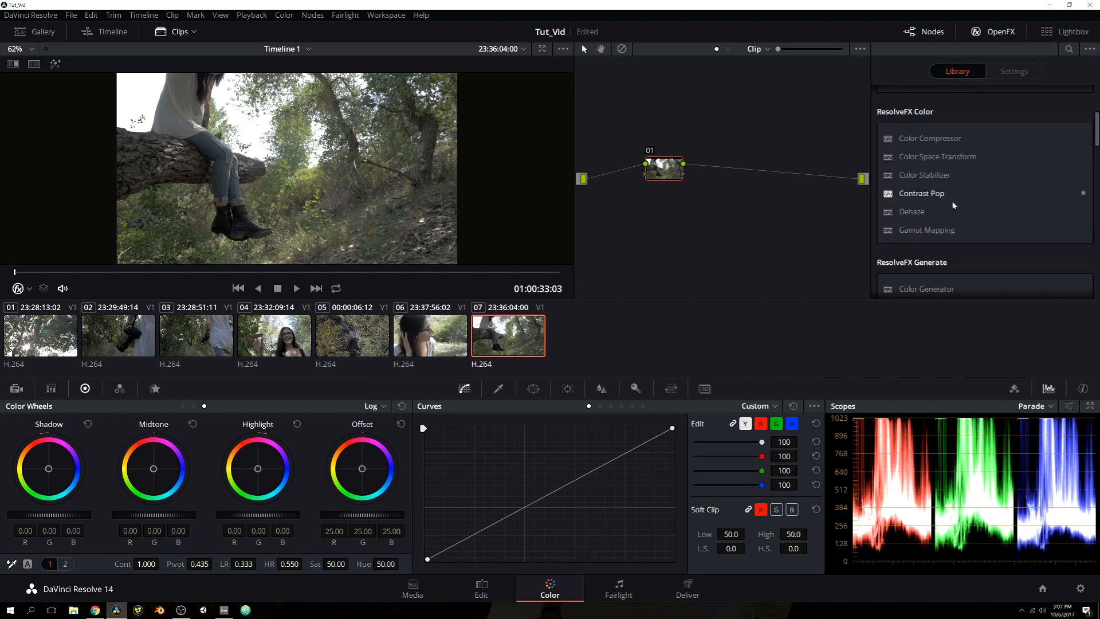
{"action": "left_click", "coordinate": [996, 33]}
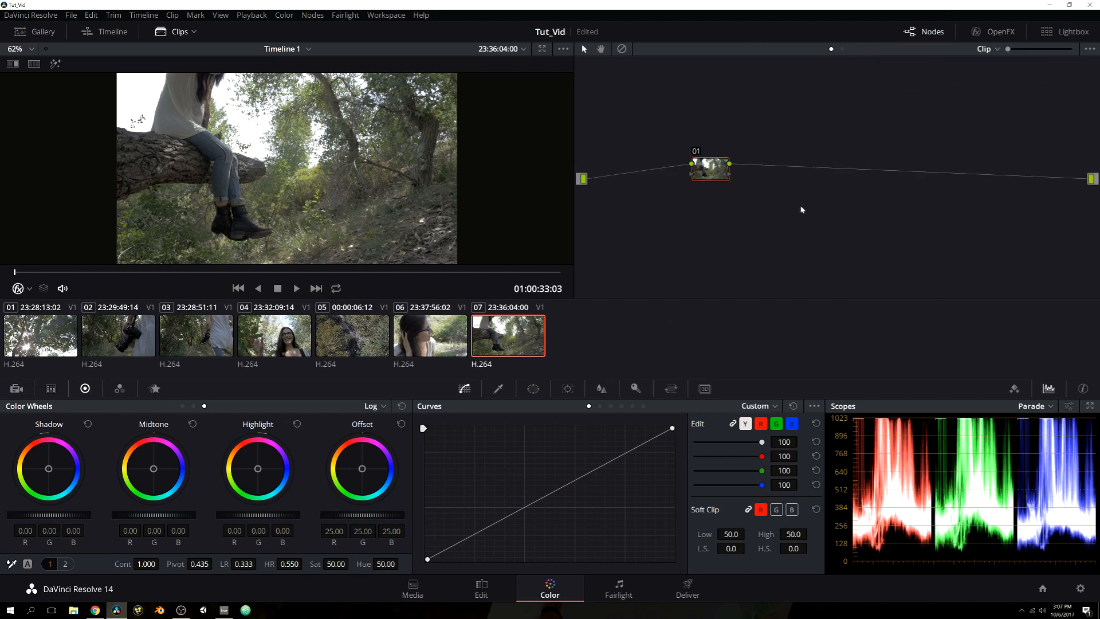
{"action": "left_click_drag", "start_coordinate": [723, 177], "coordinate": [638, 188]}
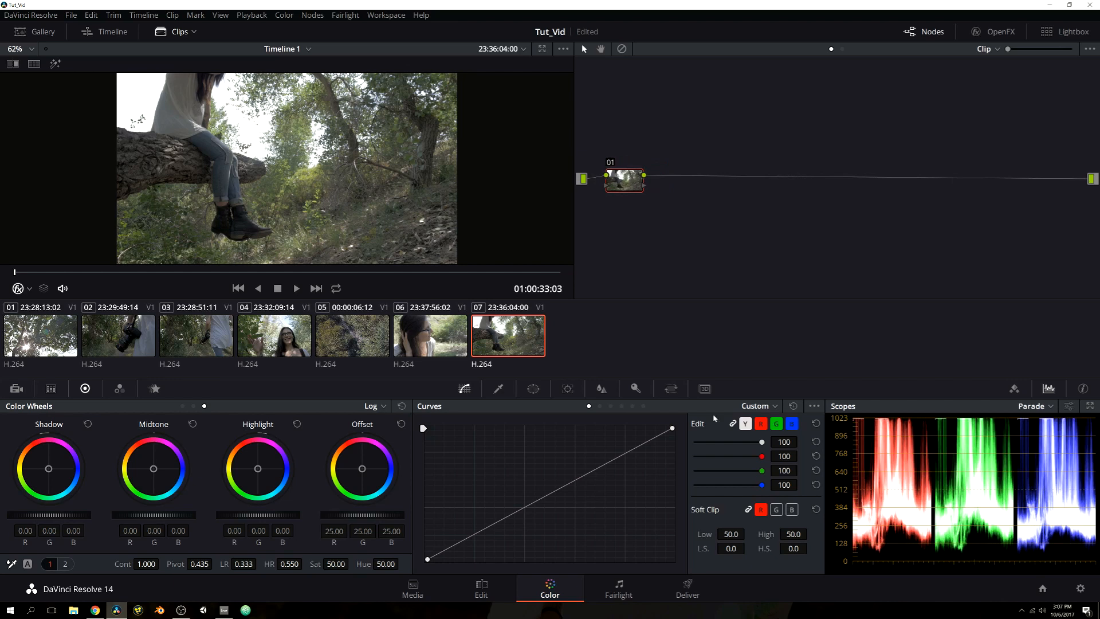
- View all timeline clips in the Lightbox and return to the color controls
{"action": "left_click", "coordinate": [1062, 34]}
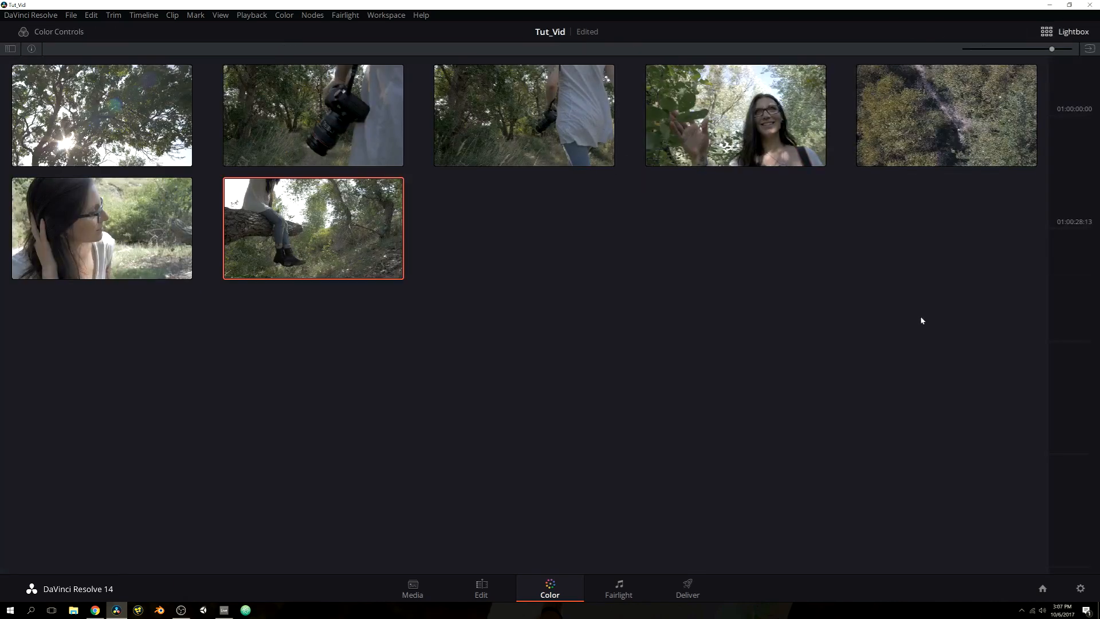
{"action": "left_click", "coordinate": [1066, 33]}
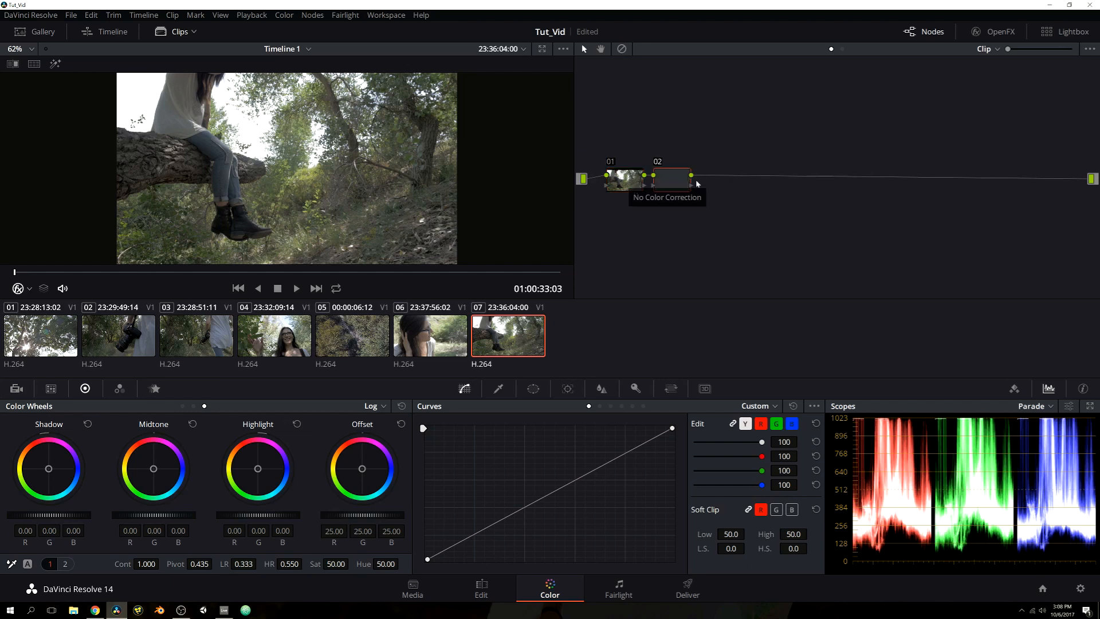
- Add a serial node after node 01 and place it a short distance along the connection
{"action": "key", "text": "alt+s"}
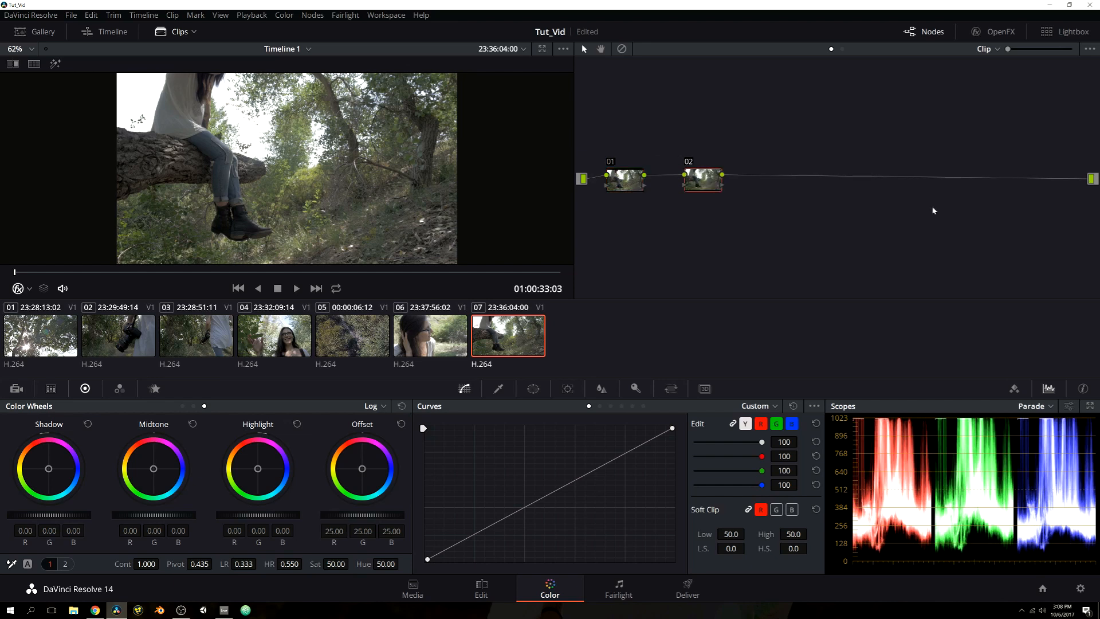
{"action": "left_click_drag", "start_coordinate": [707, 185], "coordinate": [694, 184]}
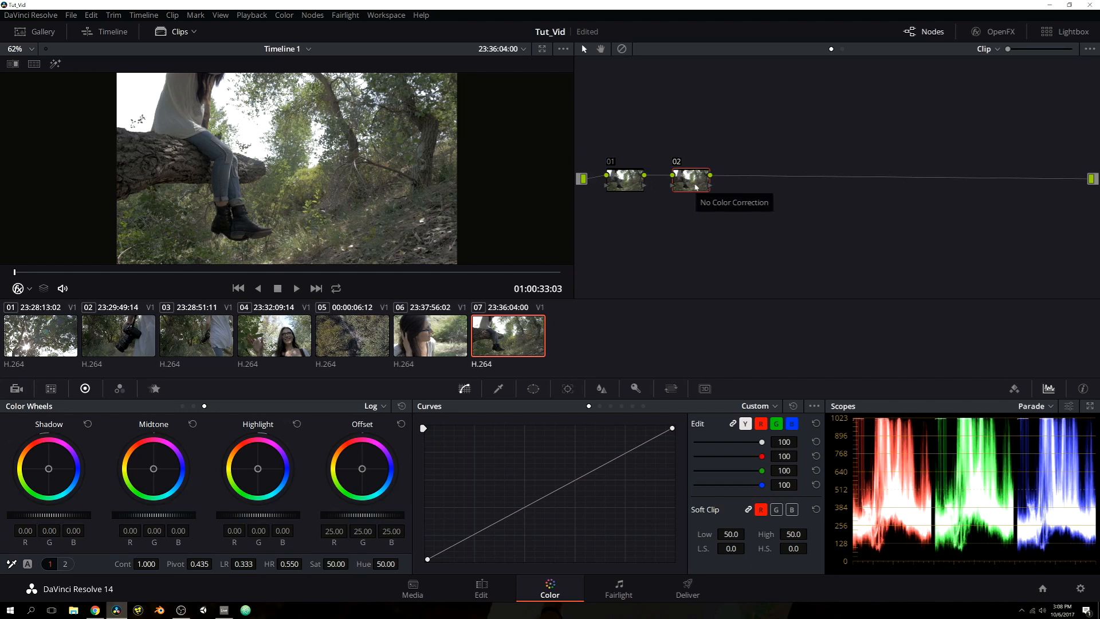
- Add a parallel branch alongside node 02 after node 01, and place its new node directly below node 02
{"action": "key", "text": "alt+p"}
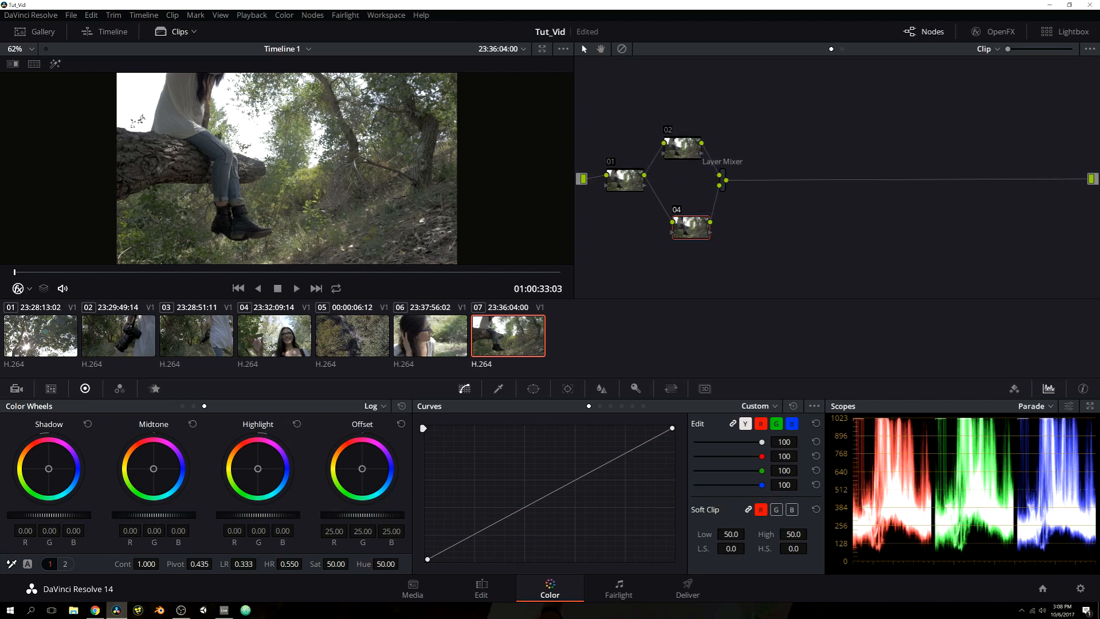
{"action": "left_click_drag", "start_coordinate": [690, 225], "coordinate": [683, 214]}
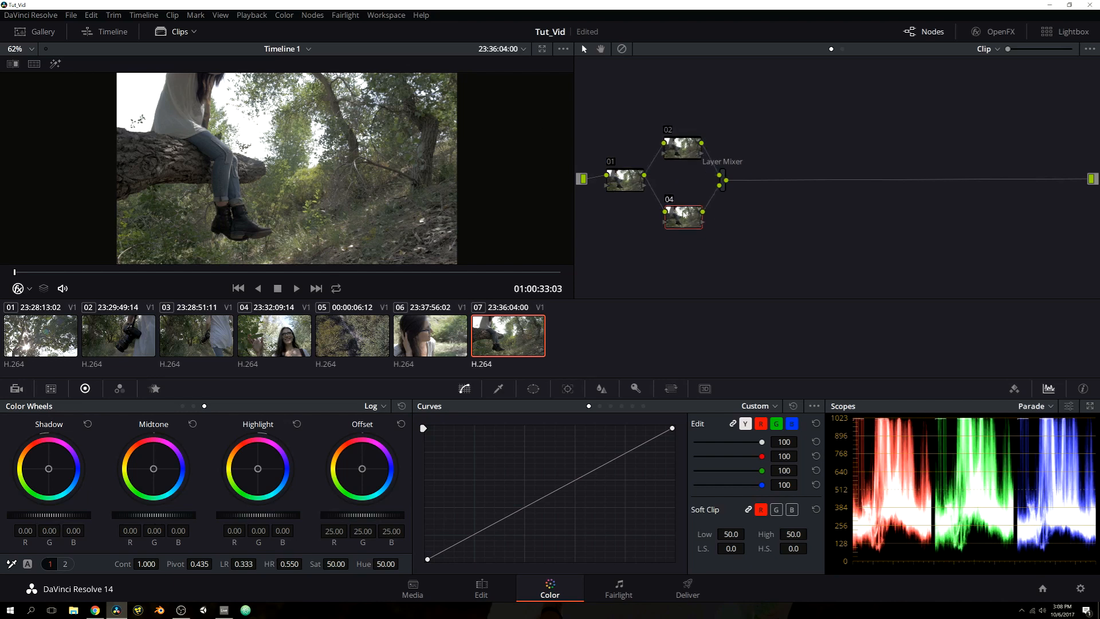
{"action": "left_click", "coordinate": [680, 152]}
{"action": "left_click", "coordinate": [633, 188]}
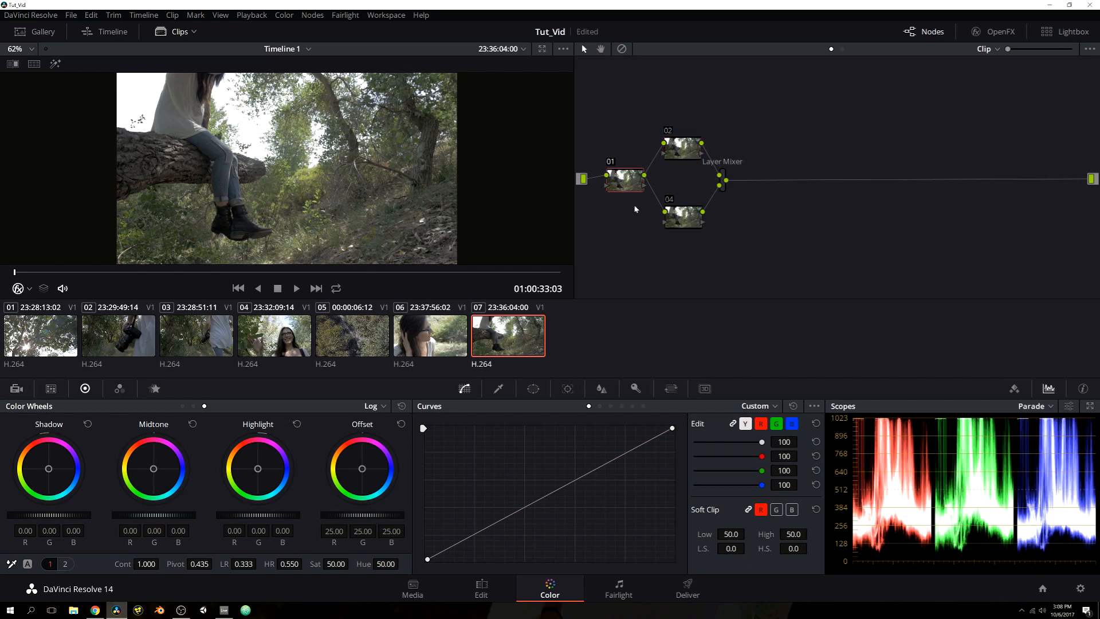
{"action": "left_click", "coordinate": [679, 151]}
{"action": "left_click", "coordinate": [680, 225]}
- Add another layer node below node 04 and arrange the lower branches closer together beneath node 02
{"action": "key", "text": "alt+l"}
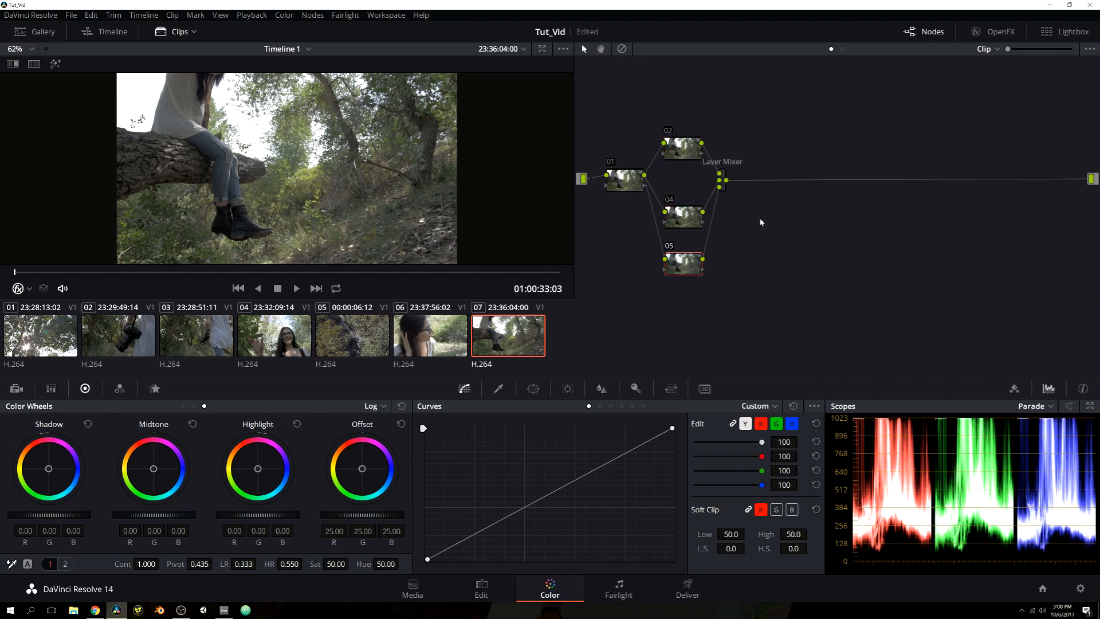
{"action": "left_click", "coordinate": [670, 148]}
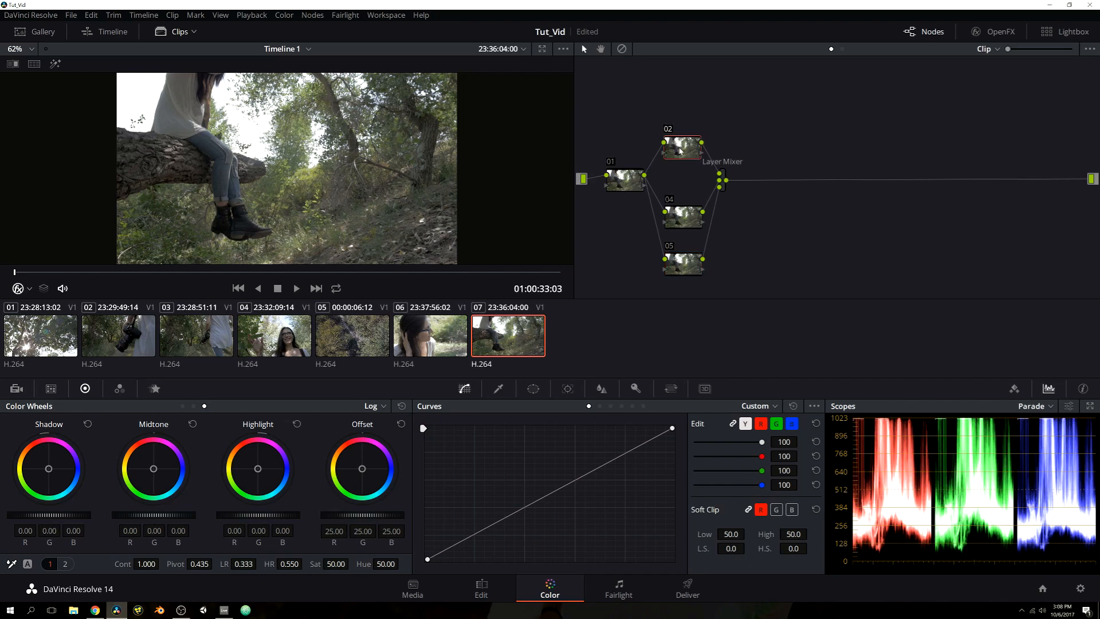
{"action": "left_click_drag", "start_coordinate": [688, 221], "coordinate": [686, 191]}
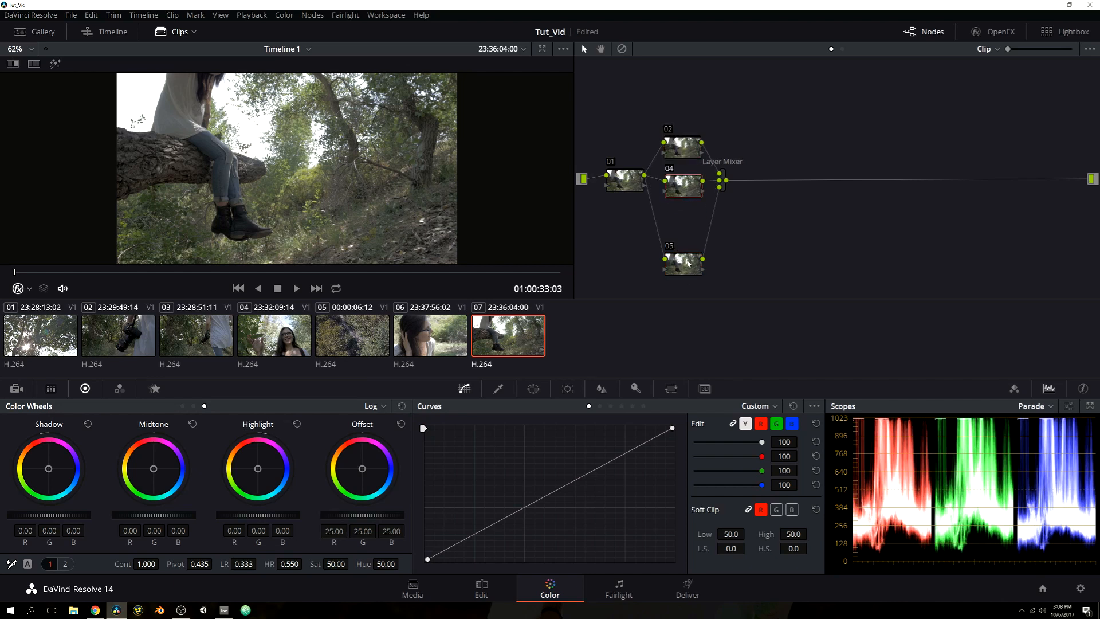
{"action": "left_click_drag", "start_coordinate": [689, 264], "coordinate": [690, 237]}
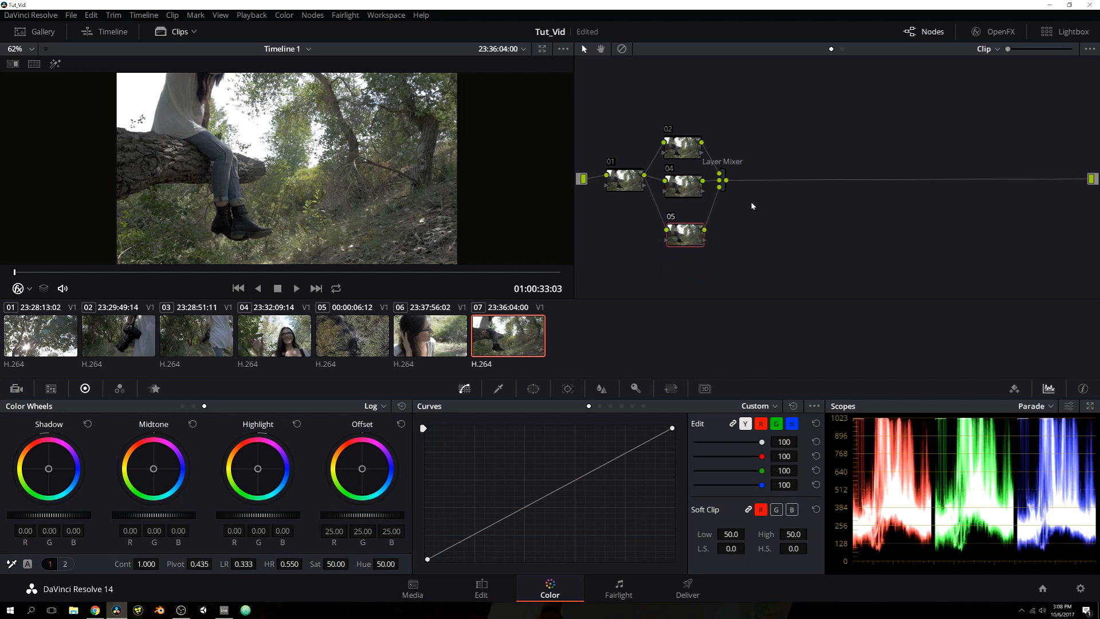
- Look through the options available for the Layer Mixer node
{"action": "left_click", "coordinate": [722, 185]}
{"action": "right_click", "coordinate": [723, 192]}
{"action": "mouse_move", "coordinate": [779, 260]}
{"action": "left_click", "coordinate": [749, 278]}
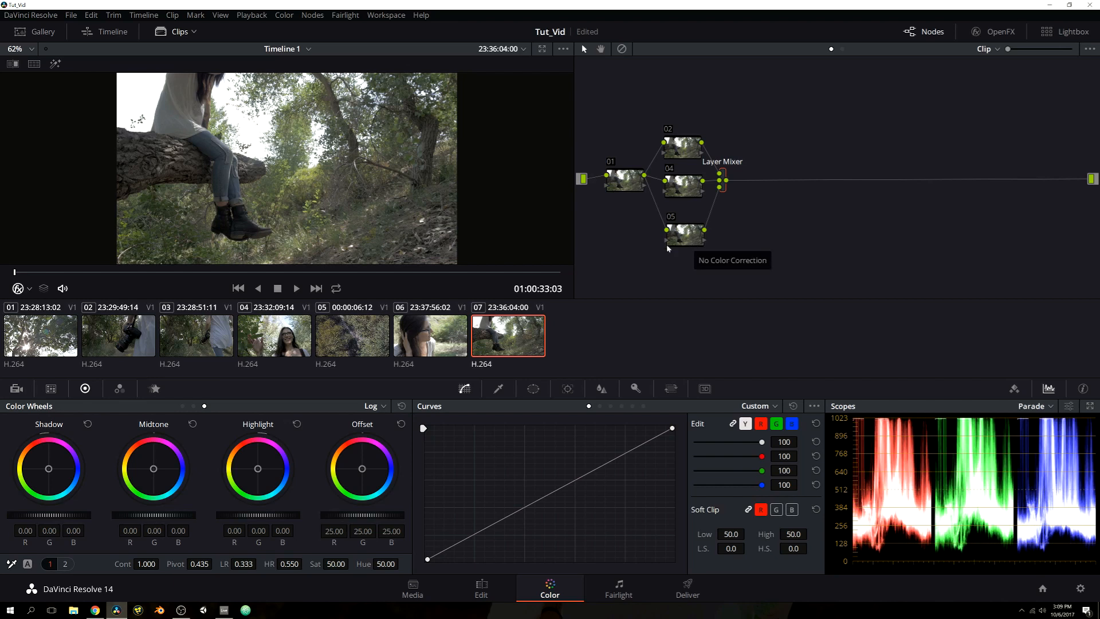
- Undo the layer, parallel and serial node additions until only node 01 remains in the graph
{"action": "left_click_drag", "start_coordinate": [665, 244], "coordinate": [664, 275]}
{"action": "key", "text": "ctrl+z"}
{"action": "key", "text": "ctrl+z"}
{"action": "key", "text": "ctrl+z"}
{"action": "key", "text": "ctrl+z"}
{"action": "key", "text": "ctrl+z"}
{"action": "key", "text": "ctrl+z"}
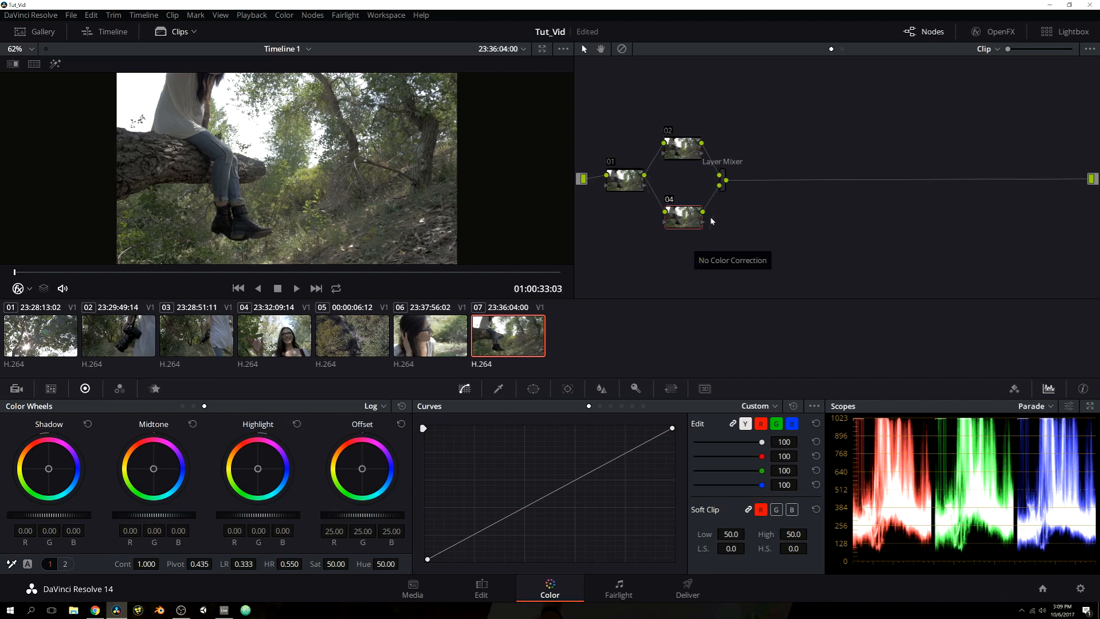
{"action": "key", "text": "ctrl+z"}
{"action": "key", "text": "ctrl+z"}
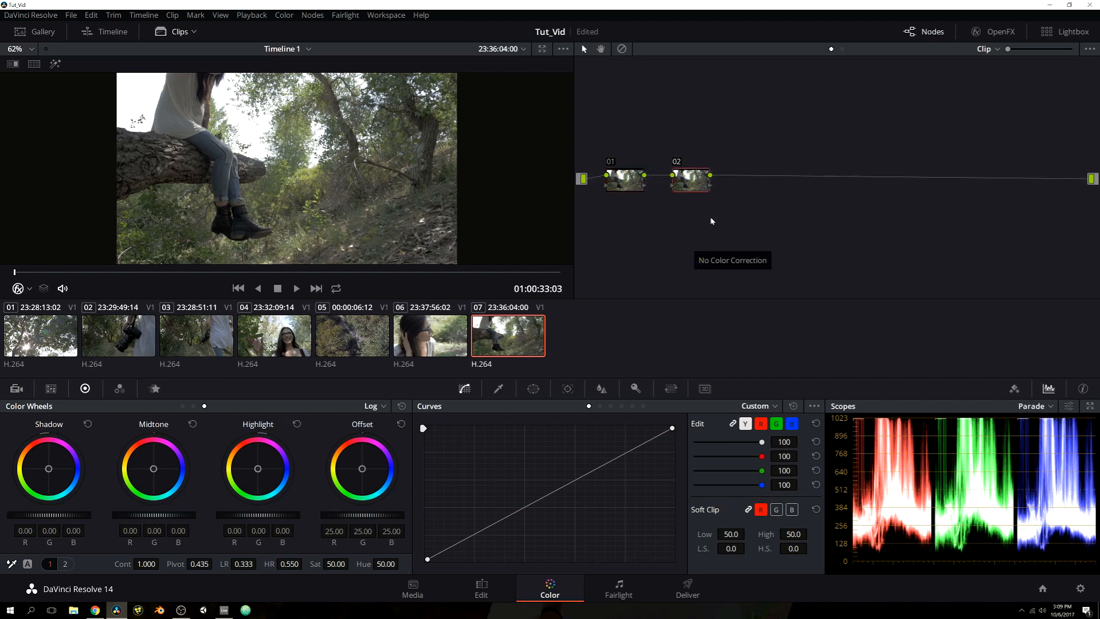
{"action": "key", "text": "ctrl+z"}
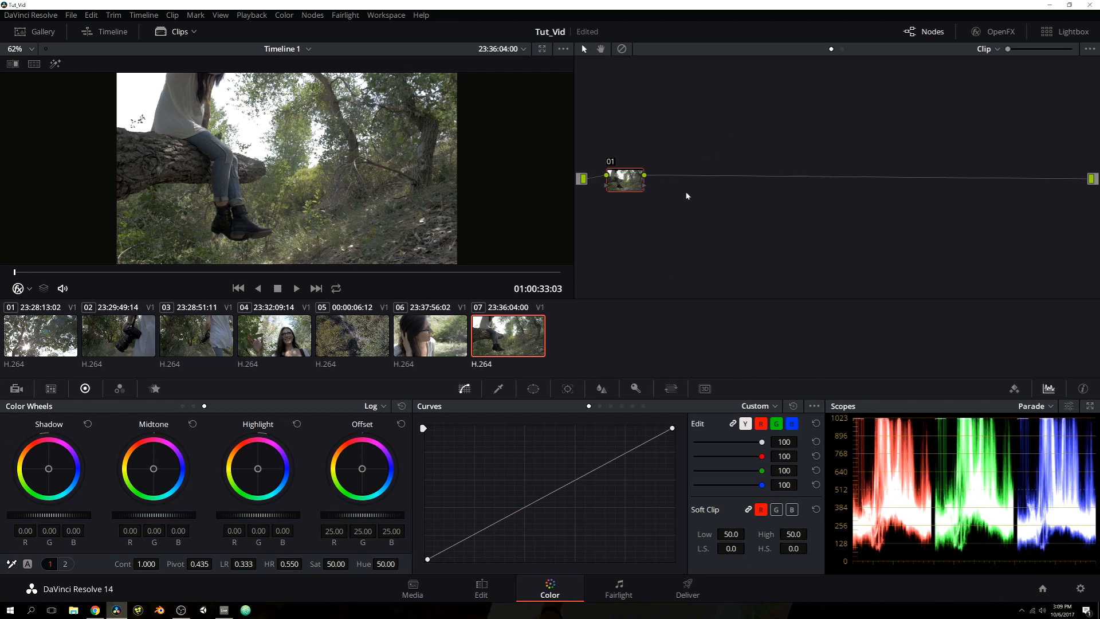
- Add a serial node after node 01 and move it farther along the connection
{"action": "key", "text": "alt+s"}
{"action": "left_click_drag", "start_coordinate": [678, 184], "coordinate": [735, 184]}
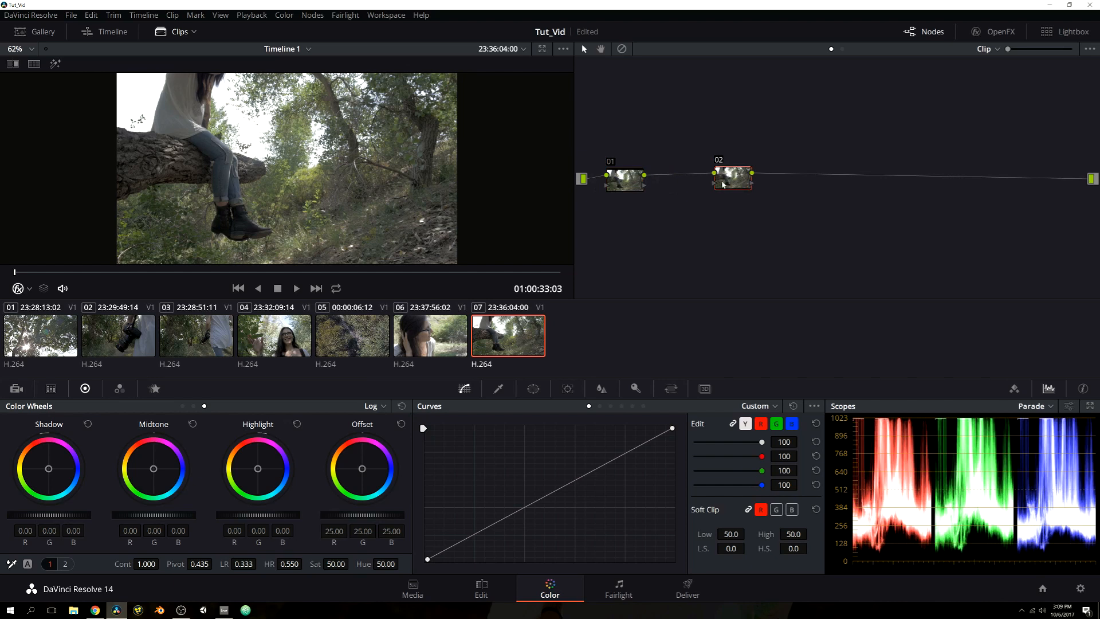
- On node 01, warm the Offset to 27.88, 24.54, 20.73 and cool the Shadow to -0.08, 0.01, 0.07
{"action": "left_click", "coordinate": [622, 184]}
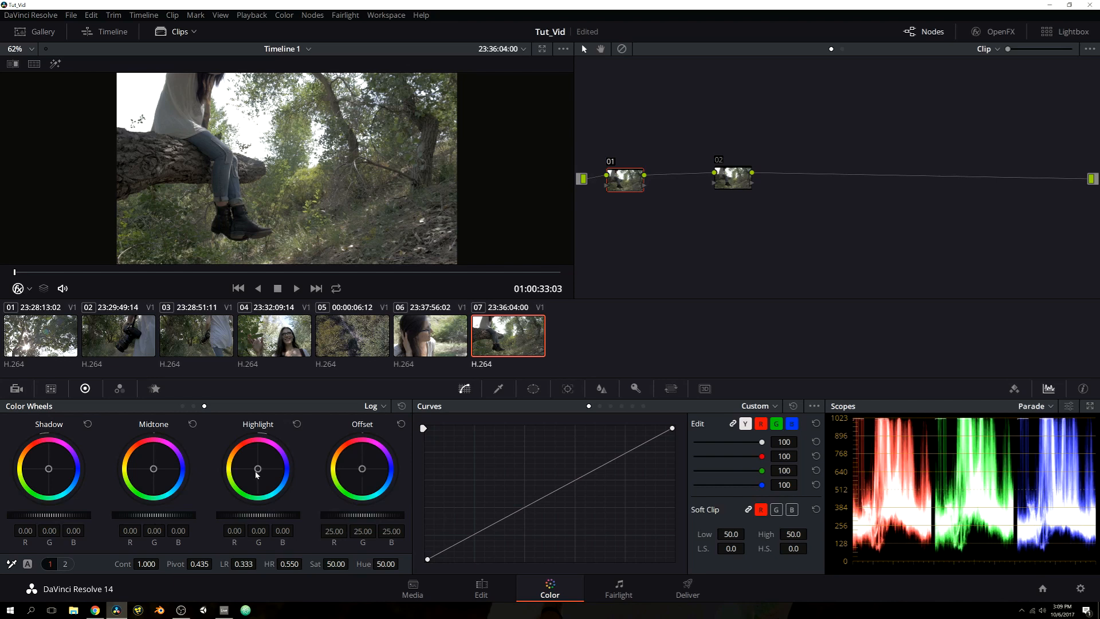
{"action": "left_click_drag", "start_coordinate": [362, 468], "coordinate": [360, 467]}
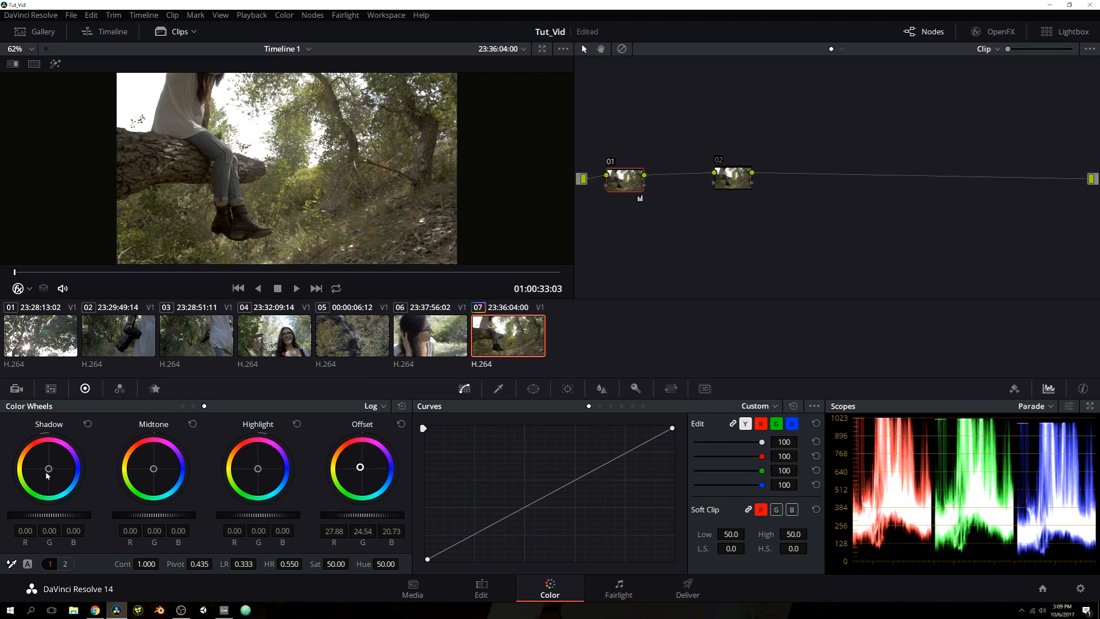
{"action": "left_click_drag", "start_coordinate": [52, 472], "coordinate": [50, 470]}
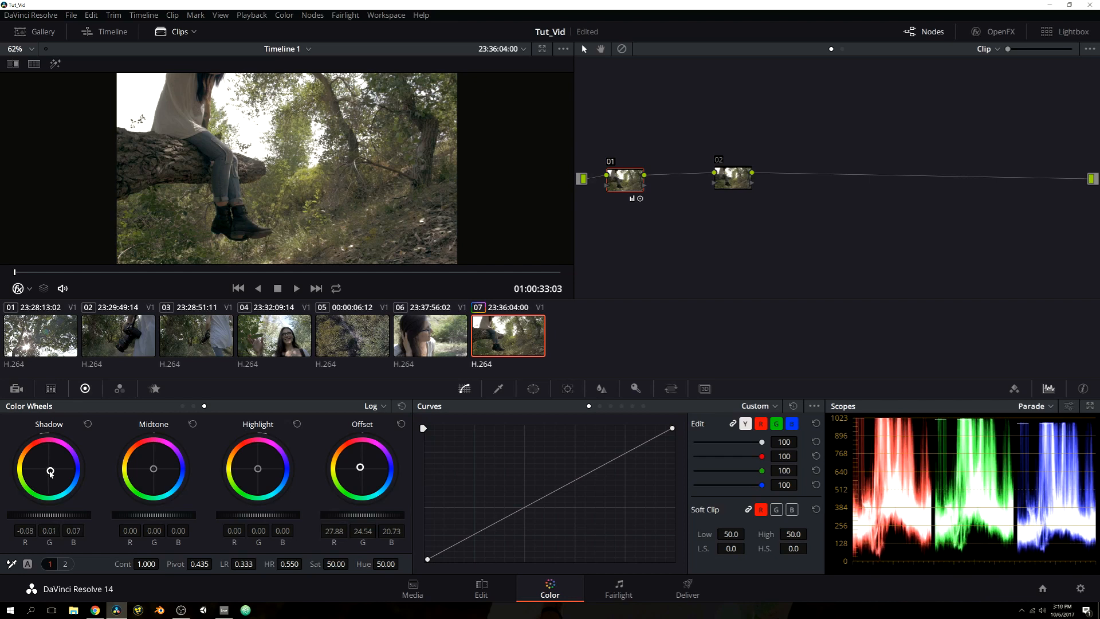
- On node 02, shape the custom curve with an anchor point in the shadows and a raised point in the highlights
{"action": "left_click", "coordinate": [726, 181]}
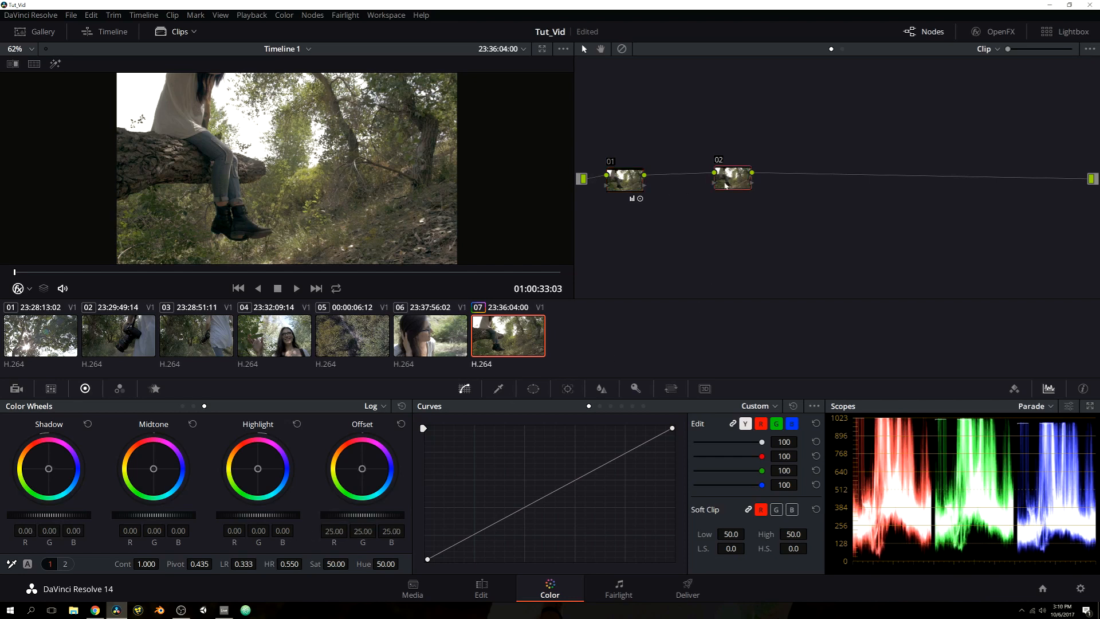
{"action": "left_click", "coordinate": [488, 528]}
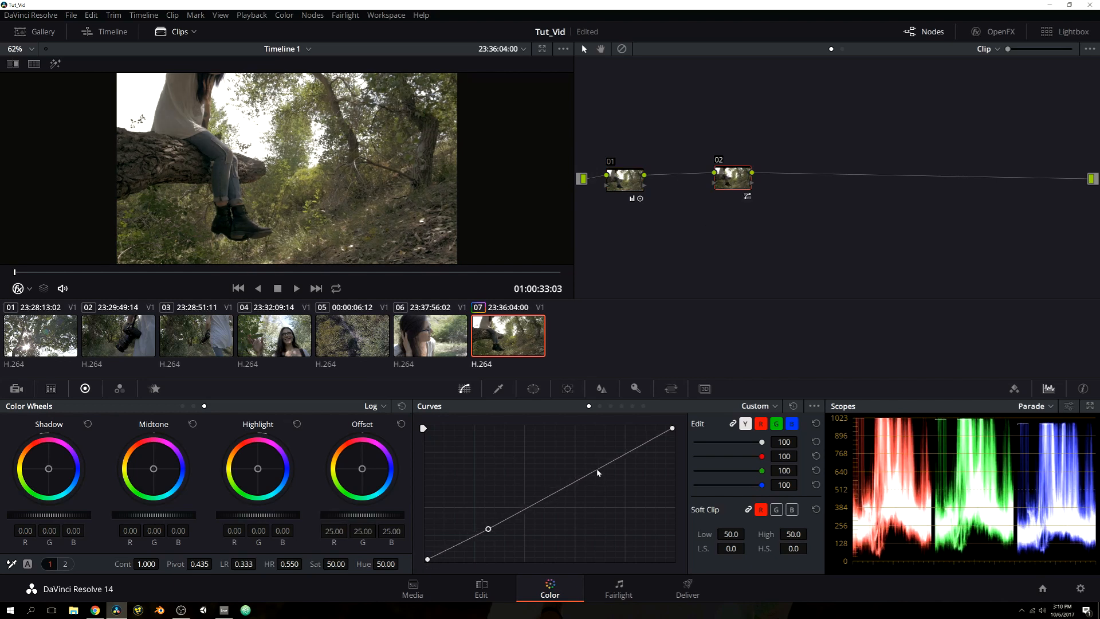
{"action": "left_click_drag", "start_coordinate": [596, 469], "coordinate": [594, 465]}
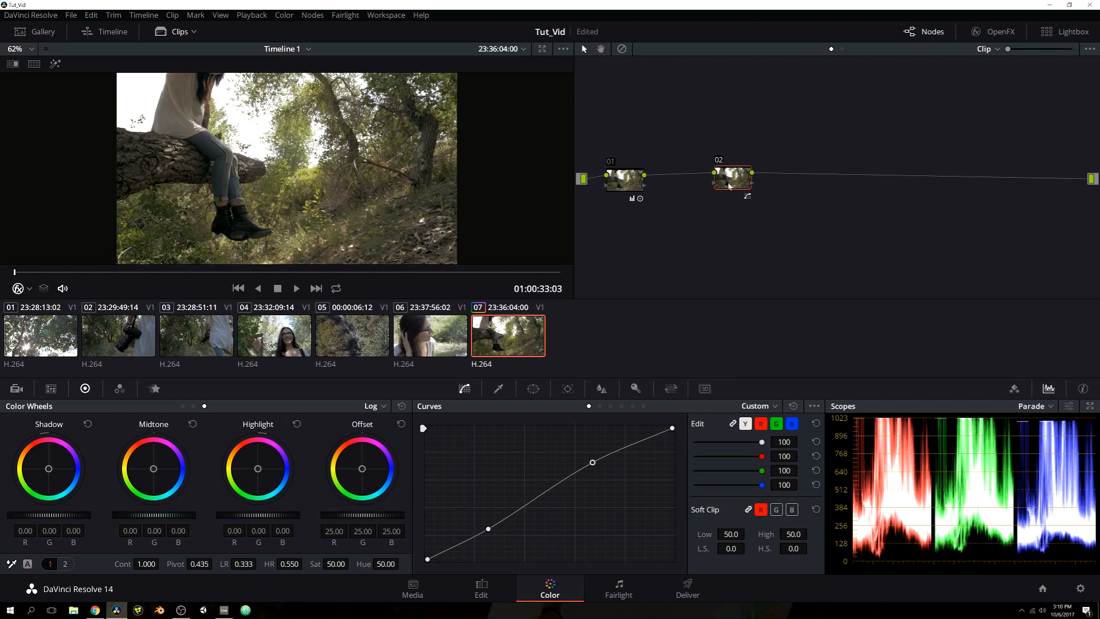
- Compare the grade by switching node 02 and node 01 off and on individually
{"action": "left_click", "coordinate": [637, 176]}
{"action": "left_click", "coordinate": [718, 161]}
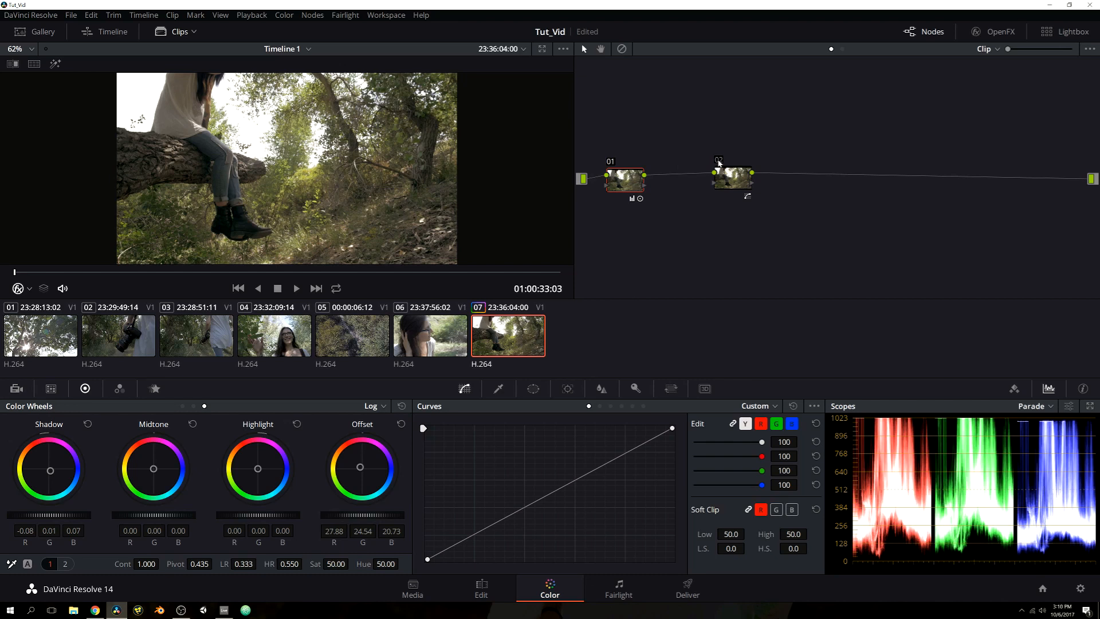
{"action": "left_click", "coordinate": [718, 161]}
{"action": "left_click", "coordinate": [718, 162]}
{"action": "left_click", "coordinate": [718, 162]}
{"action": "left_click", "coordinate": [718, 163]}
{"action": "left_click", "coordinate": [718, 162]}
{"action": "left_click", "coordinate": [723, 177]}
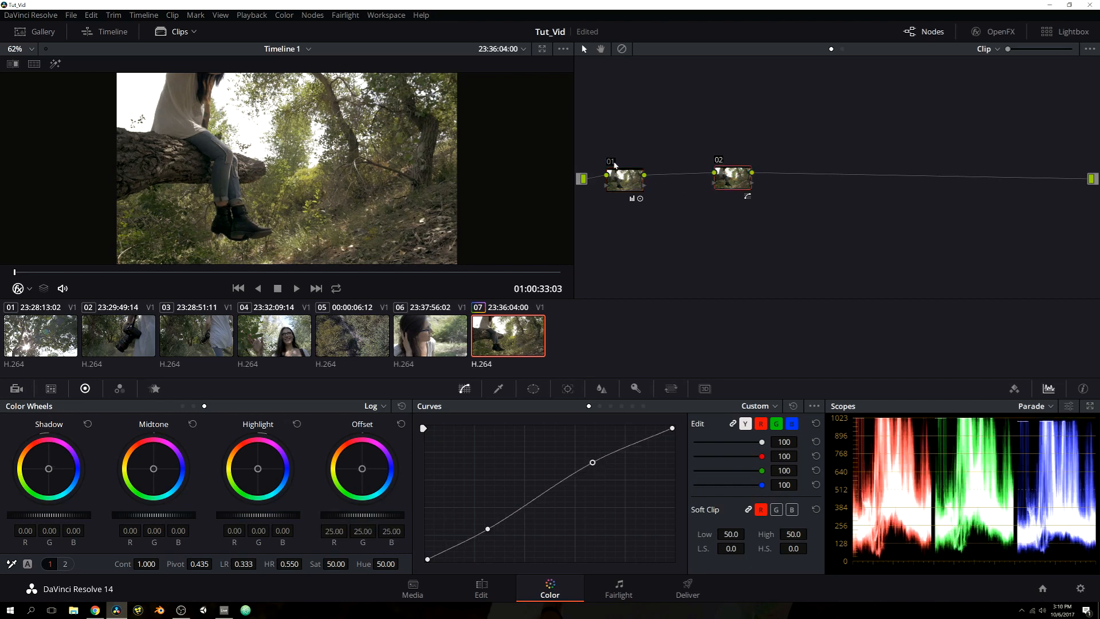
{"action": "left_click", "coordinate": [611, 162]}
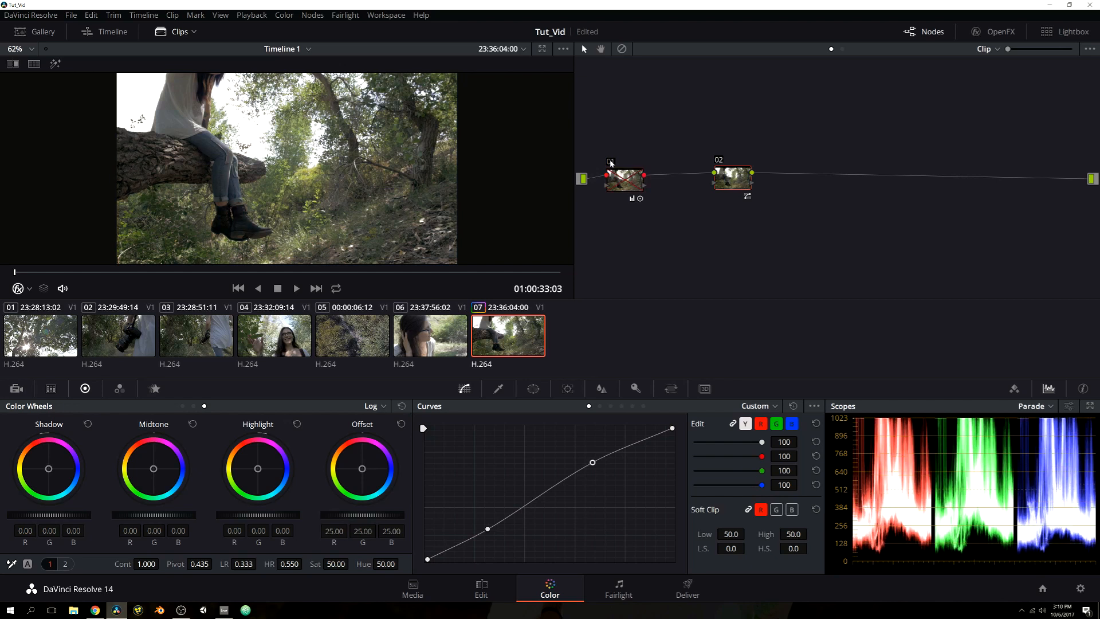
{"action": "left_click", "coordinate": [610, 162]}
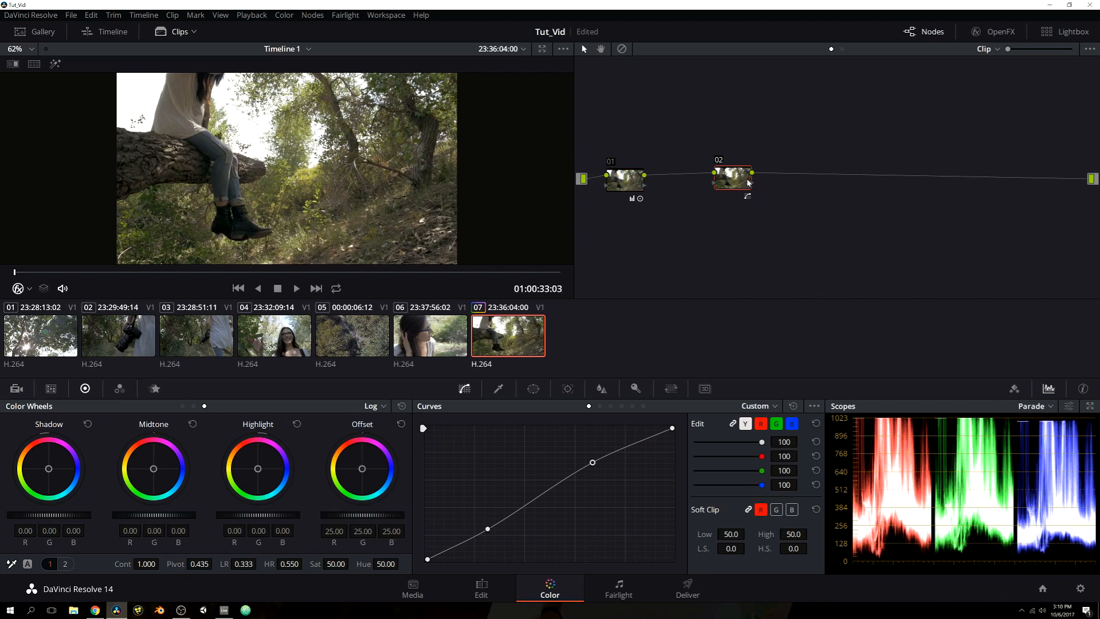
- Move node 02 closer to node 01, and undo that move along with the curve and color wheel adjustments
{"action": "left_click_drag", "start_coordinate": [746, 173], "coordinate": [695, 182]}
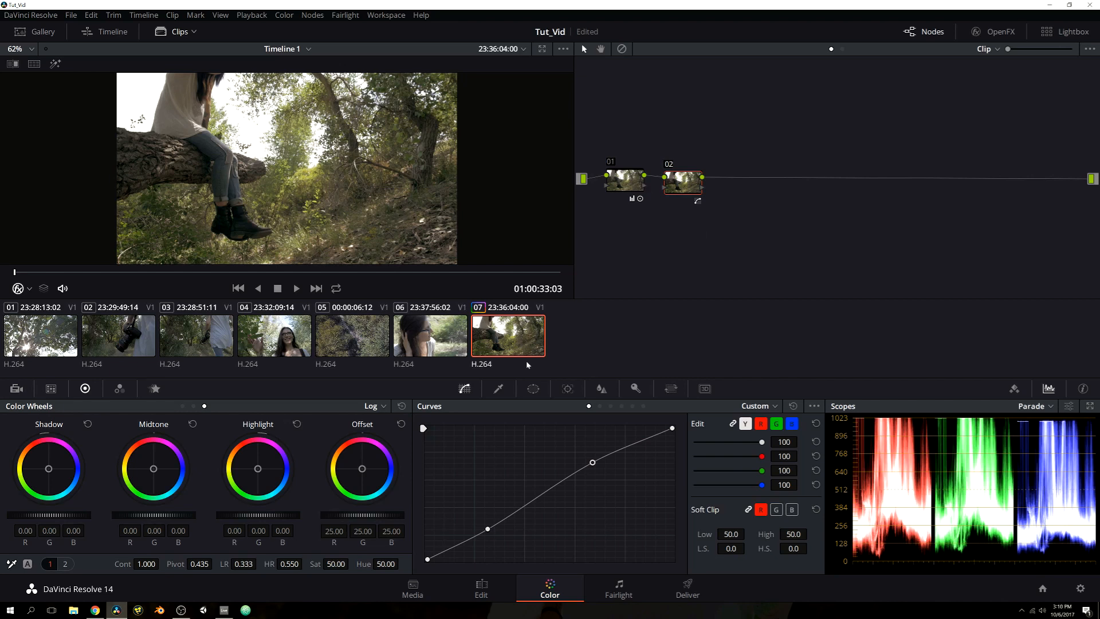
{"action": "key", "text": "ctrl+z"}
{"action": "key", "text": "ctrl+z"}
{"action": "key", "text": "ctrl+z"}
{"action": "key", "text": "ctrl+z"}
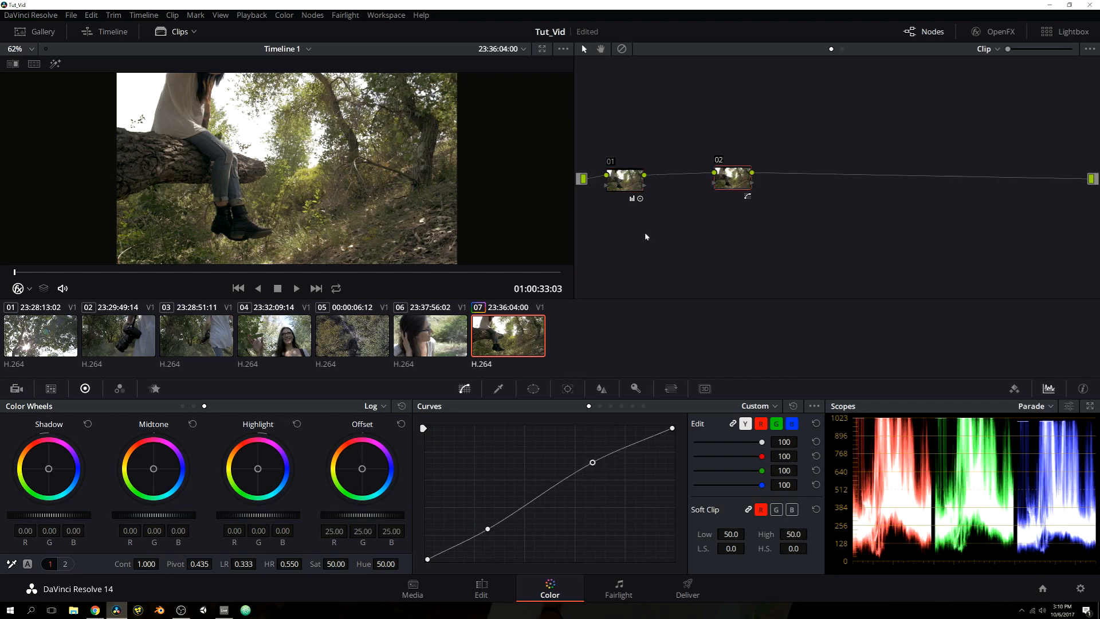
{"action": "key", "text": "ctrl+z"}
{"action": "key", "text": "ctrl+z"}
{"action": "key", "text": "ctrl+z"}
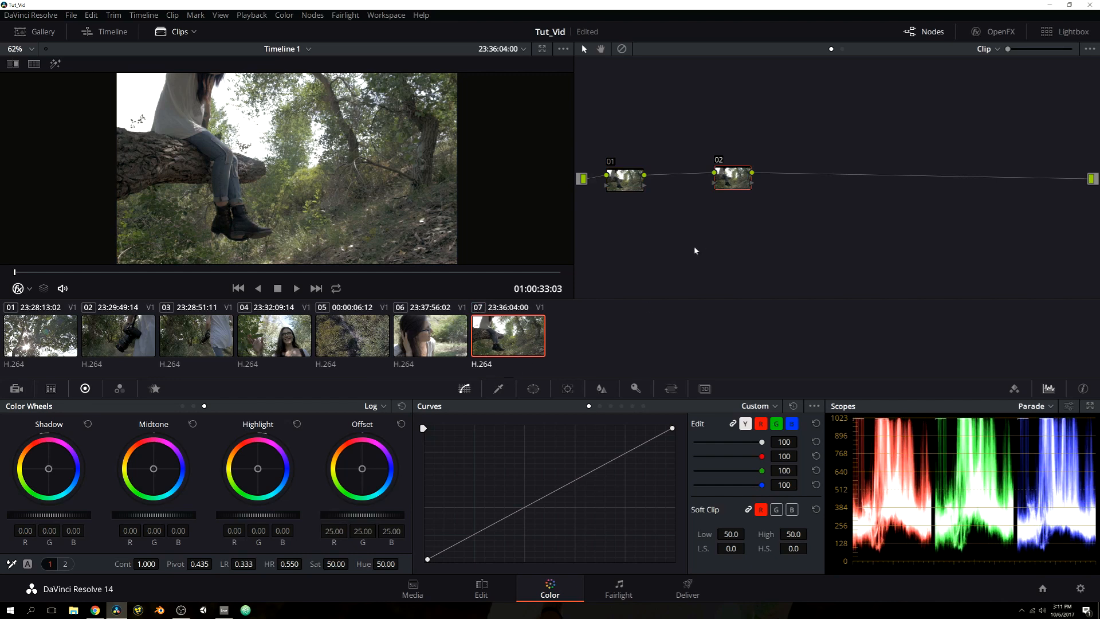
- Try brightening the image by raising the lower part of node 02's custom curve, and undo it
{"action": "left_click_drag", "start_coordinate": [510, 513], "coordinate": [499, 489]}
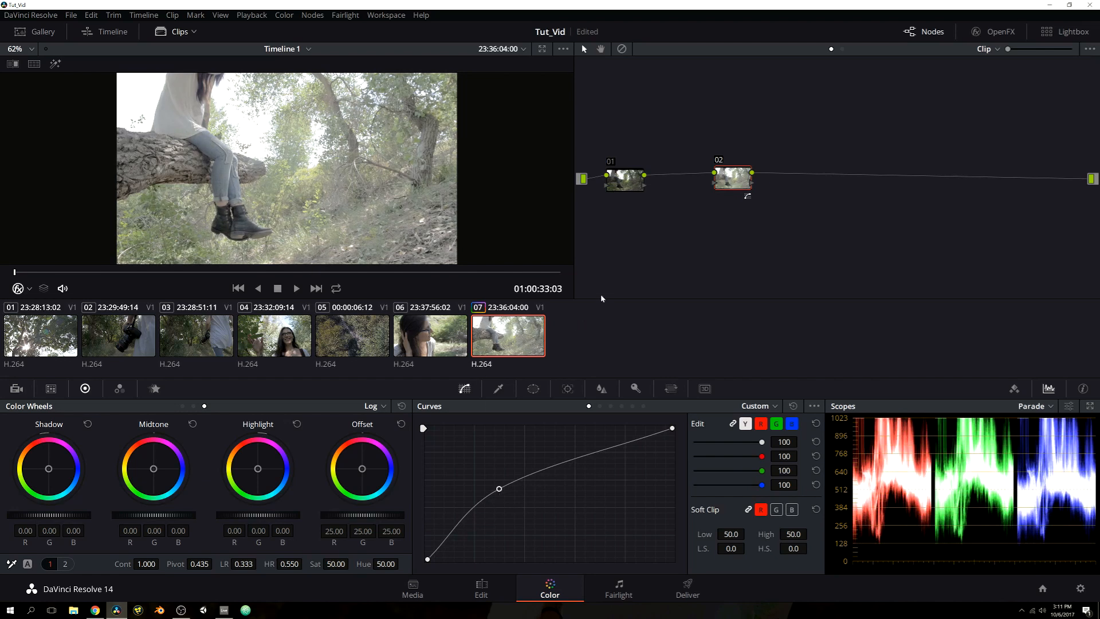
{"action": "key", "text": "ctrl+z"}
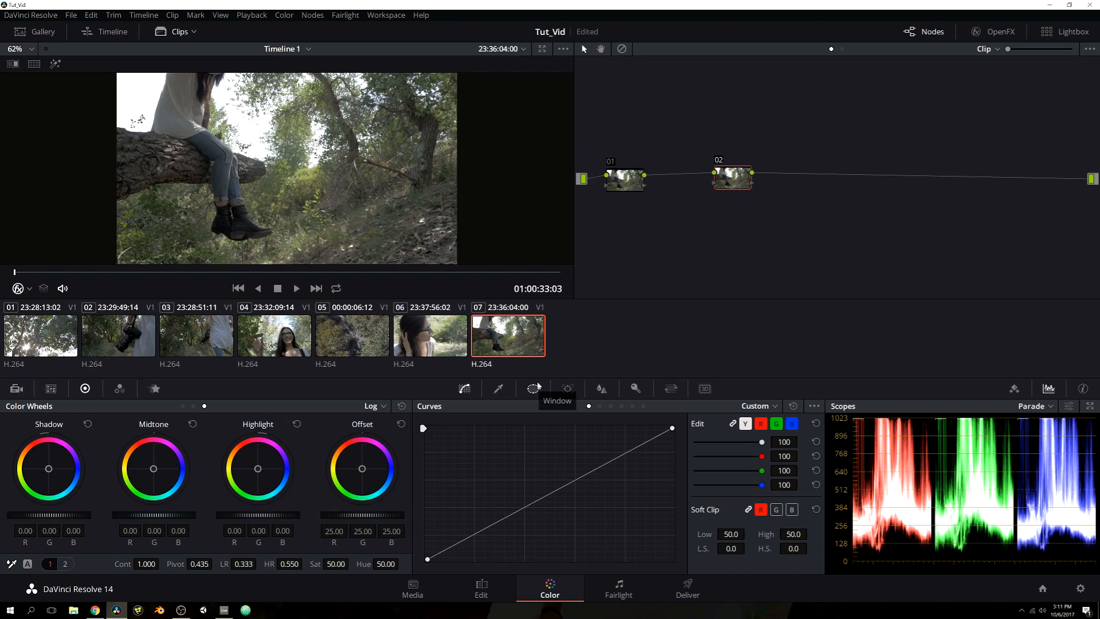
- Delete node 02 and switch the color wheels from Log to Primaries Wheels
{"action": "key", "text": "Delete"}
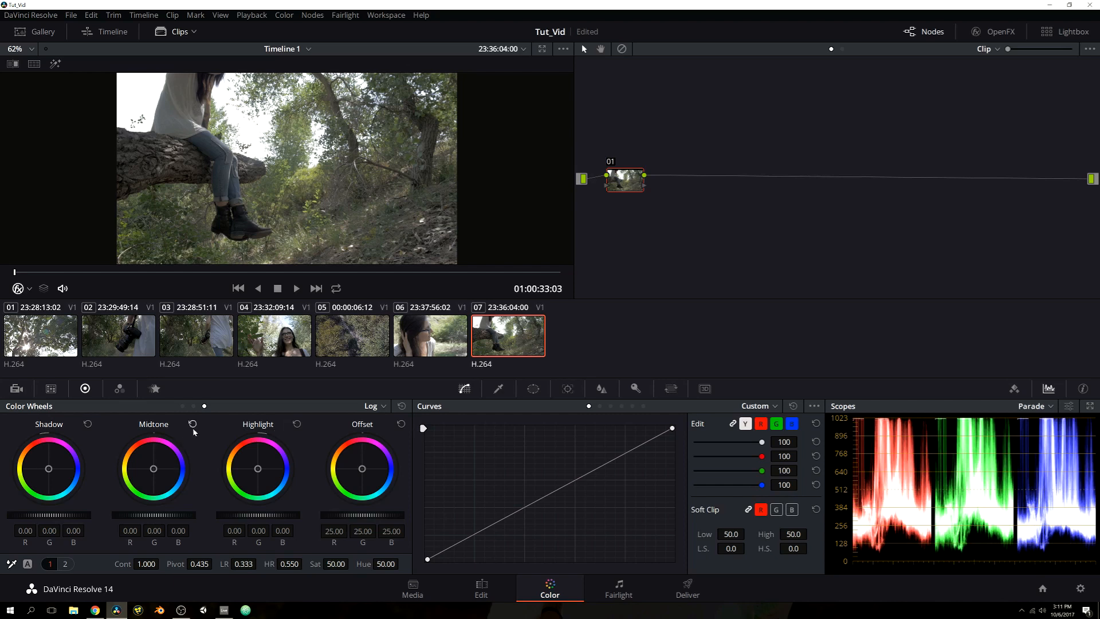
{"action": "left_click", "coordinate": [182, 406]}
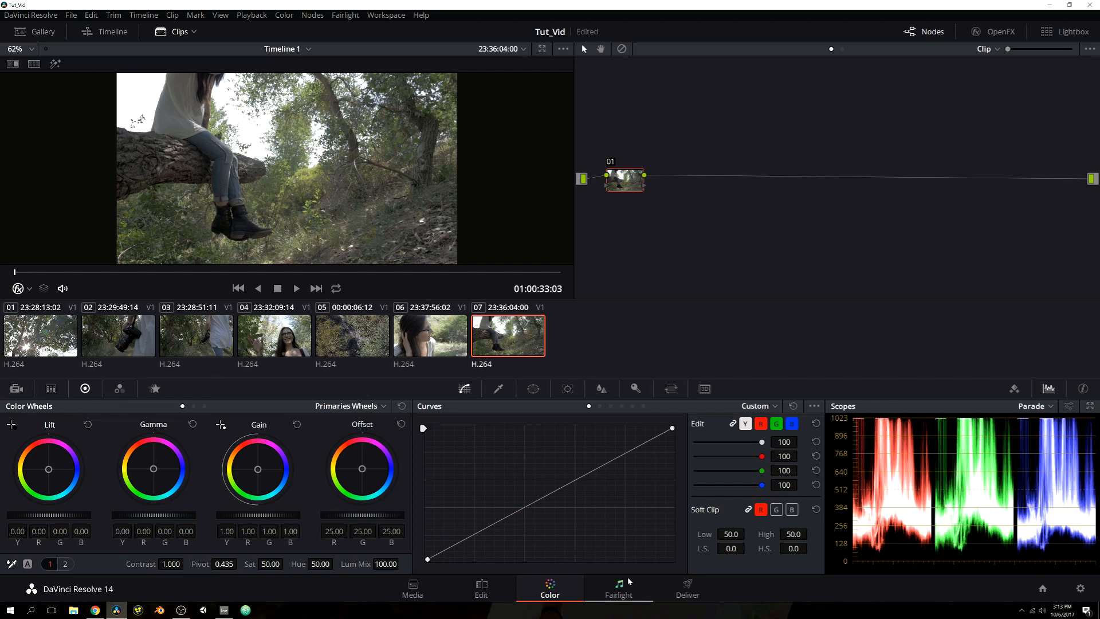
- Look through the Qualifier, Window, Tracker and Blur palettes, and return to Curves
{"action": "left_click", "coordinate": [497, 390]}
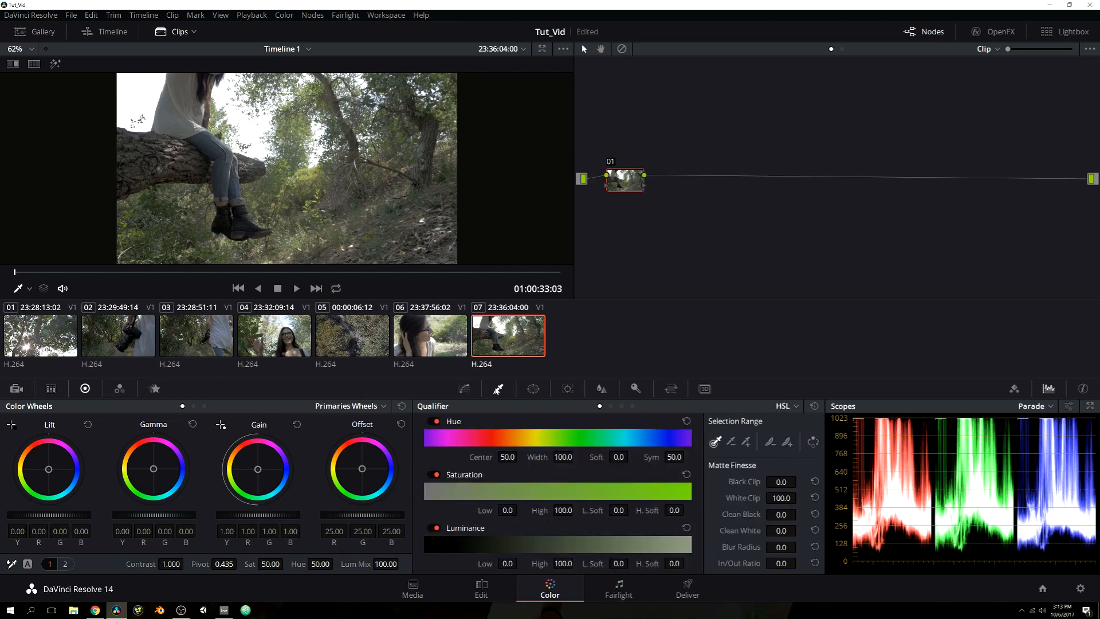
{"action": "left_click", "coordinate": [532, 388]}
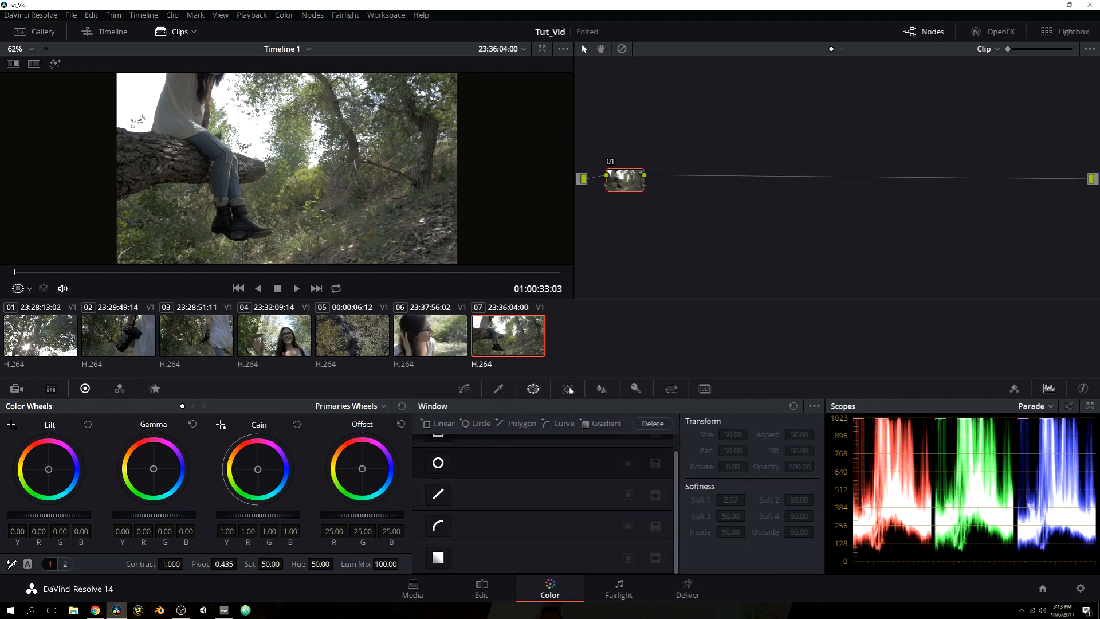
{"action": "left_click", "coordinate": [568, 387]}
{"action": "left_click", "coordinate": [601, 389]}
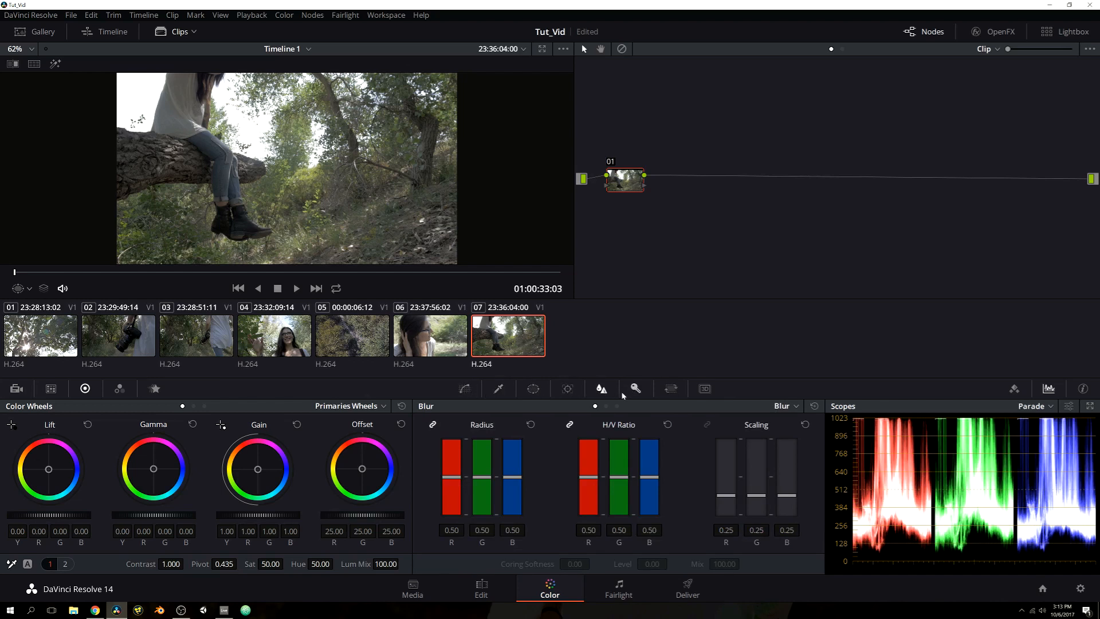
{"action": "left_click", "coordinate": [463, 388]}
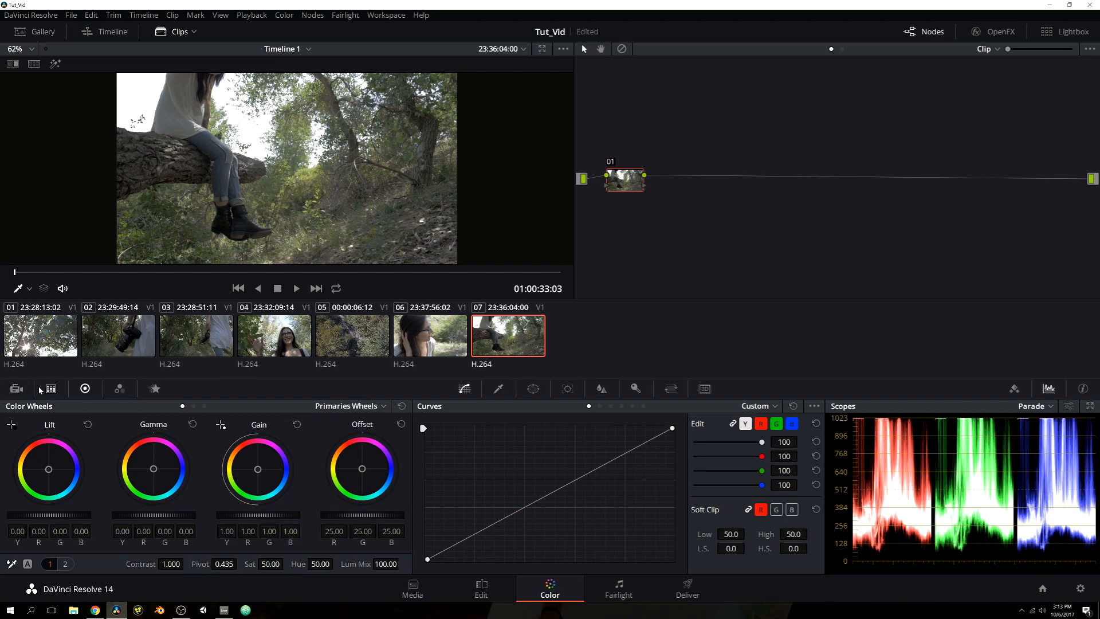
- View the Camera Raw settings and the Color Match palette
{"action": "left_click", "coordinate": [16, 388]}
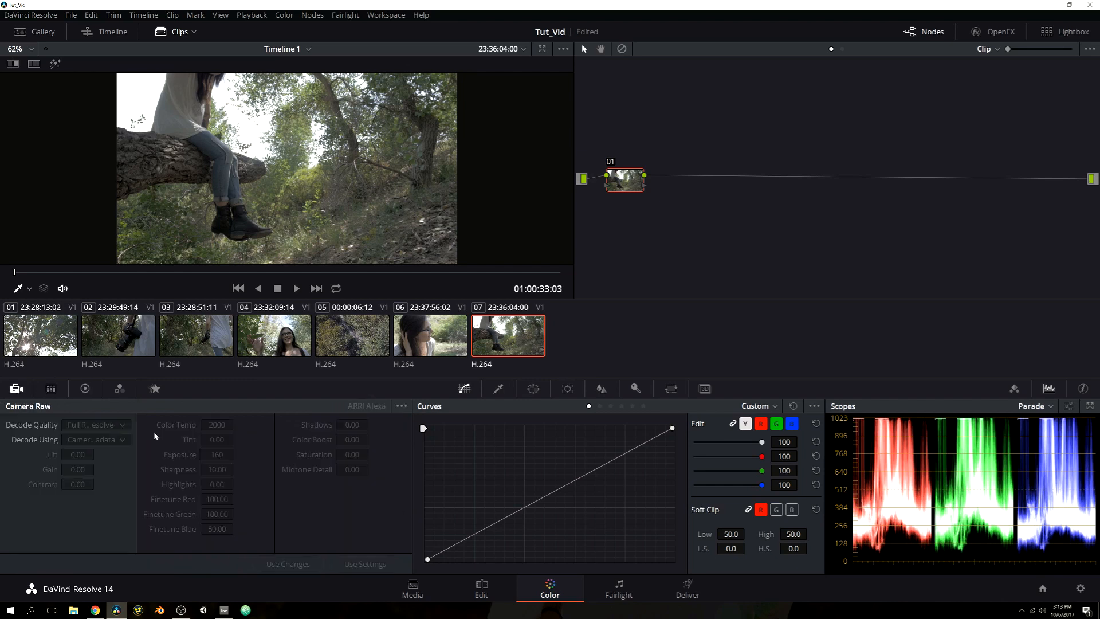
{"action": "left_click", "coordinate": [47, 393]}
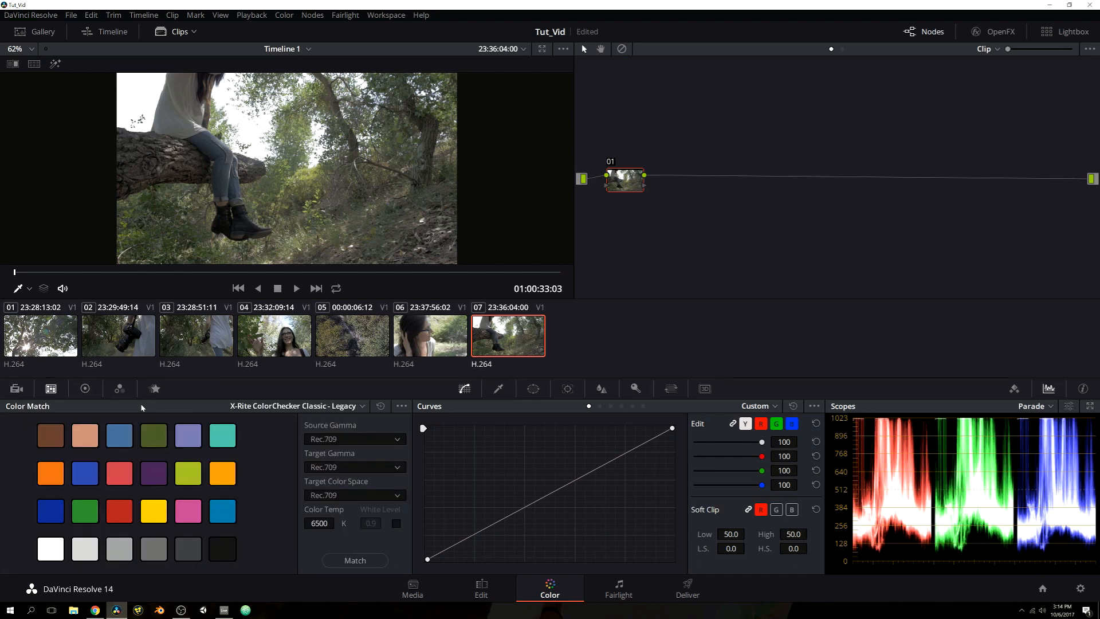
- Look through the color wheels, Camera Raw, Log and Primaries Bars controls, and return to Primaries Wheels
{"action": "left_click", "coordinate": [85, 389]}
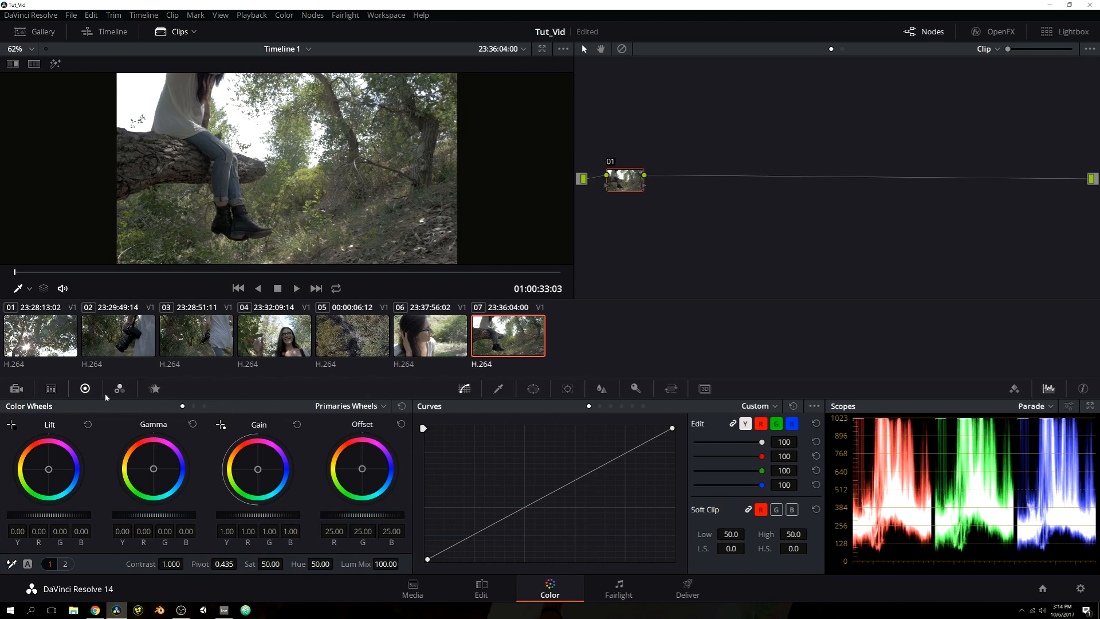
{"action": "left_click", "coordinate": [17, 389]}
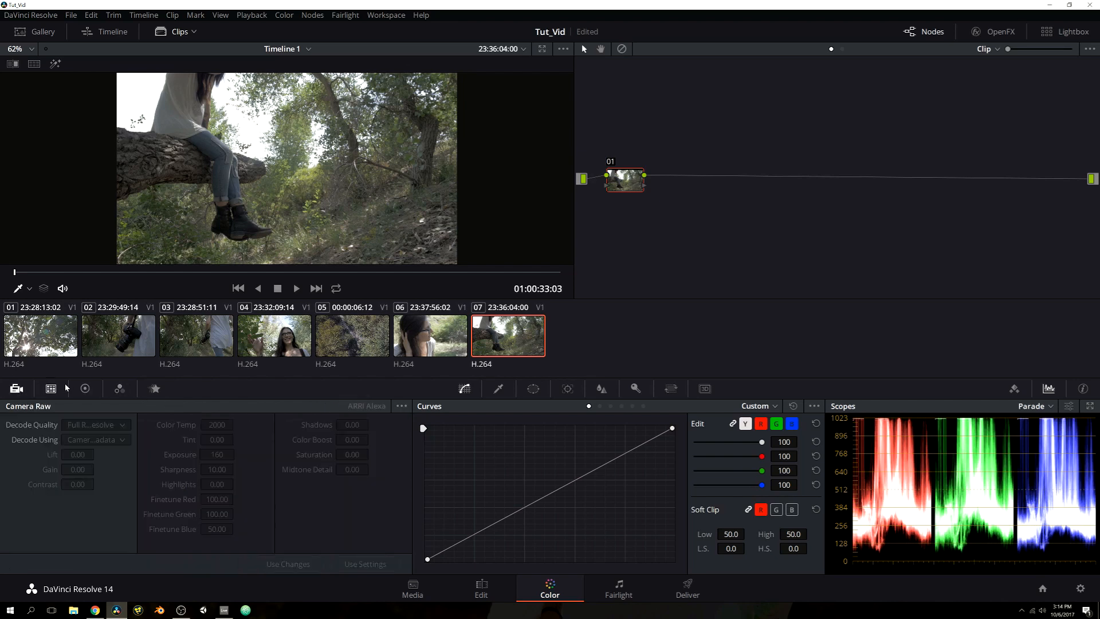
{"action": "left_click", "coordinate": [85, 388]}
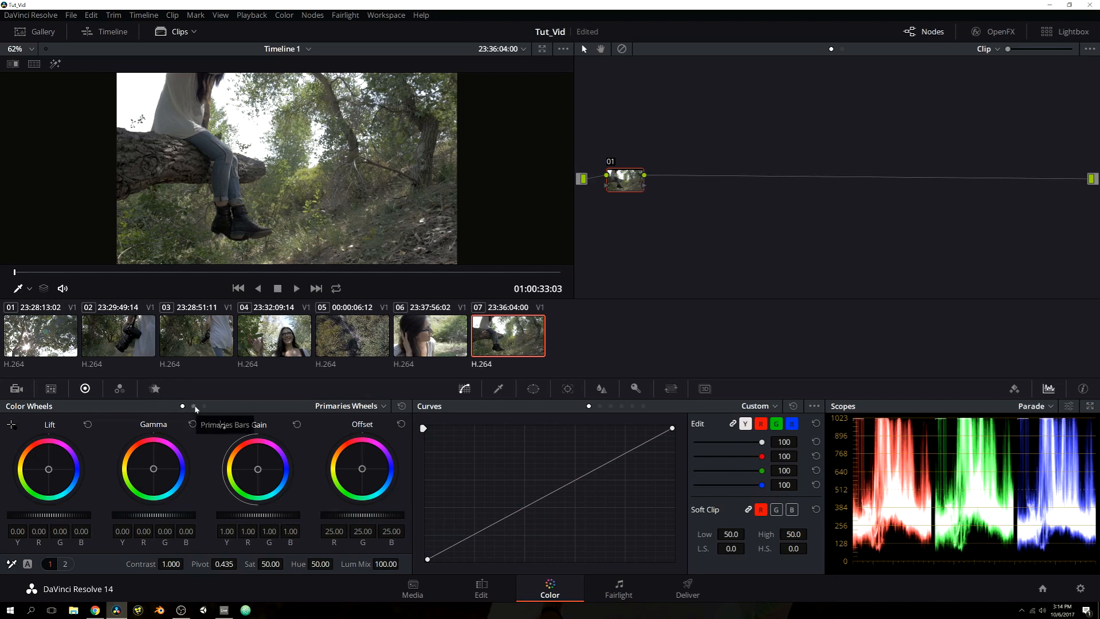
{"action": "left_click", "coordinate": [204, 406]}
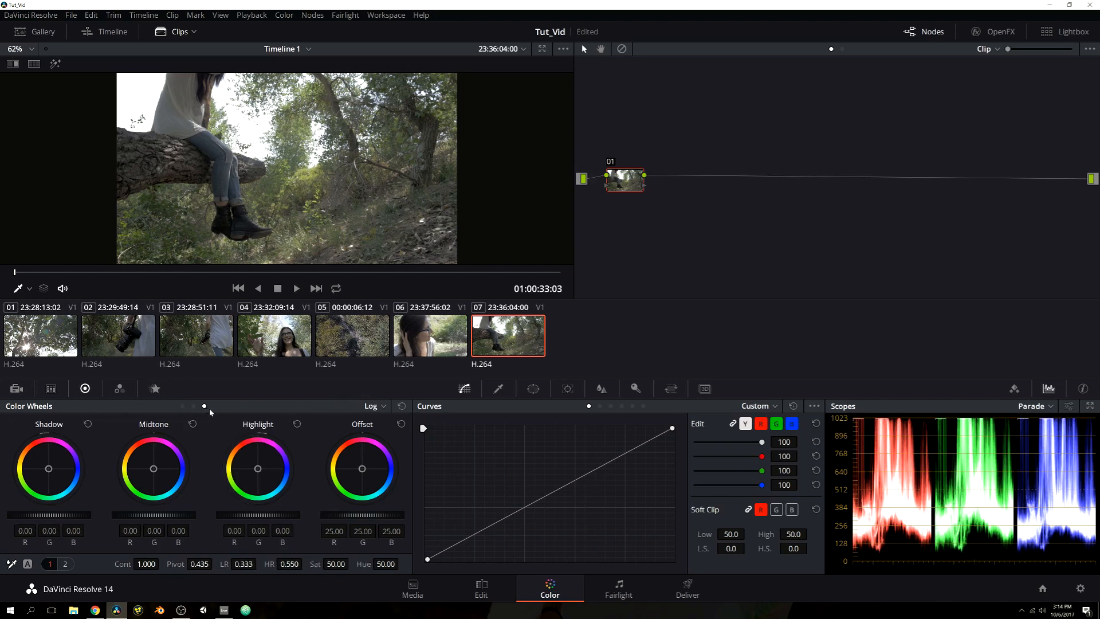
{"action": "left_click", "coordinate": [193, 406]}
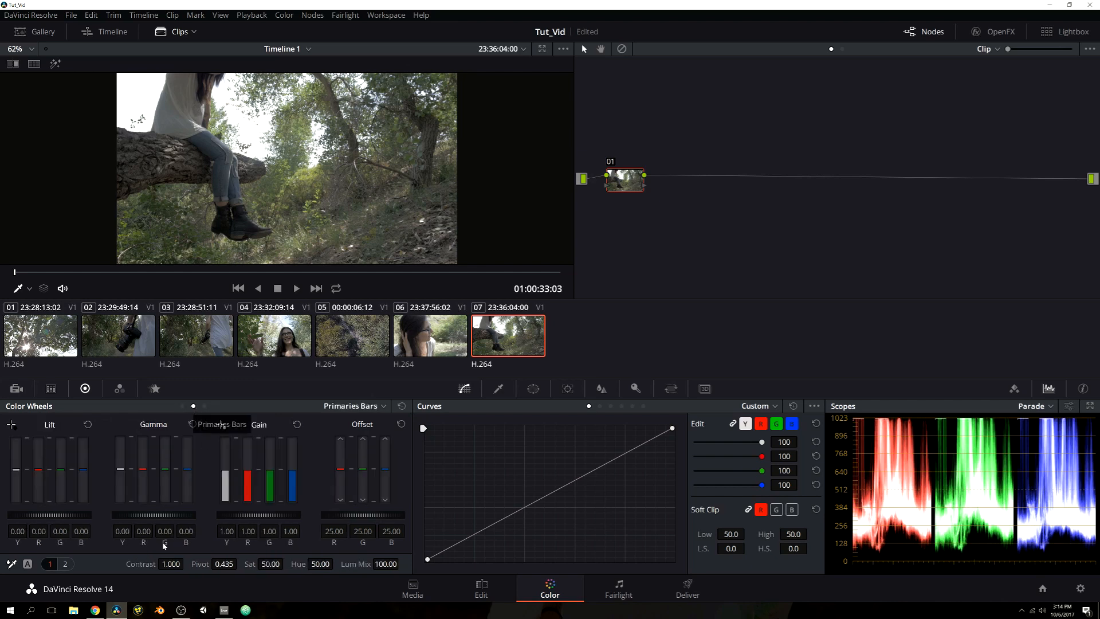
{"action": "left_click", "coordinate": [182, 406]}
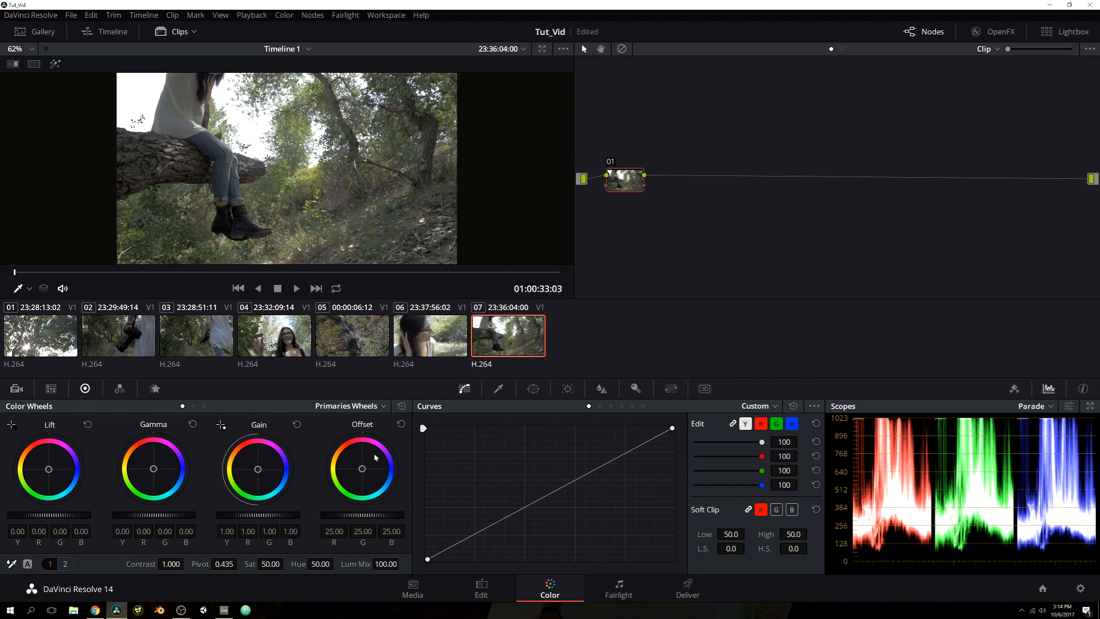
- Try tinting the image green with the Offset wheel and raising Gain to 1.17, resetting each one
{"action": "mouse_move", "coordinate": [362, 470]}
{"action": "left_mouse_down"}
{"action": "mouse_move", "coordinate": [353, 464]}
{"action": "mouse_move", "coordinate": [369, 479]}
{"action": "mouse_move", "coordinate": [357, 464]}
{"action": "mouse_move", "coordinate": [368, 477]}
{"action": "mouse_move", "coordinate": [354, 475]}
{"action": "left_mouse_up"}
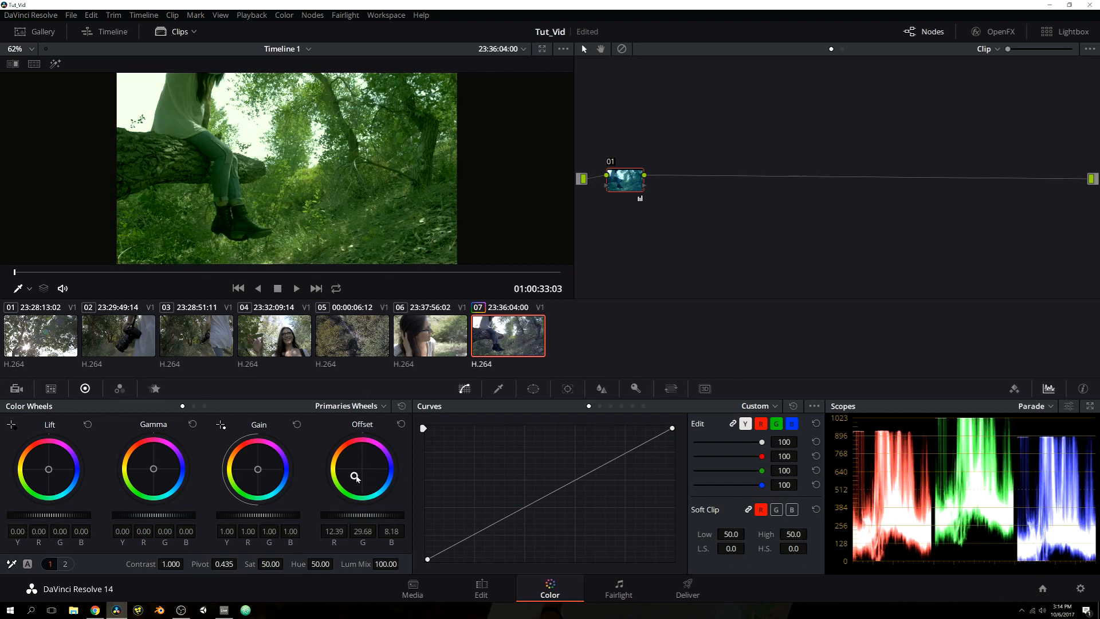
{"action": "left_click", "coordinate": [401, 425]}
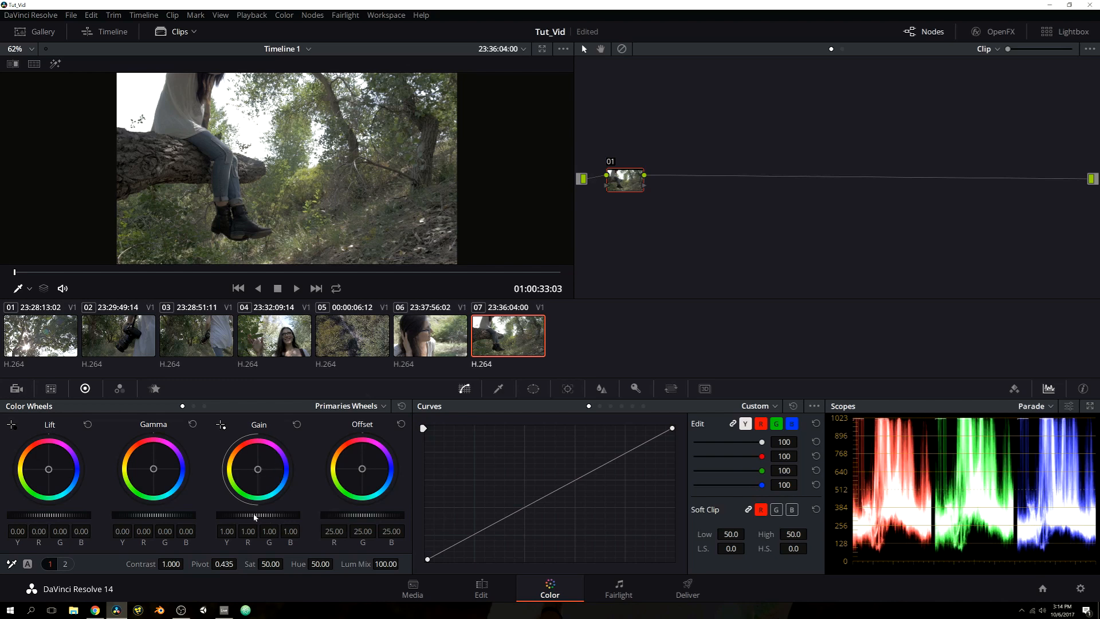
{"action": "mouse_move", "coordinate": [256, 517]}
{"action": "left_mouse_down"}
{"action": "mouse_move", "coordinate": [244, 517]}
{"action": "mouse_move", "coordinate": [268, 517]}
{"action": "left_mouse_up"}
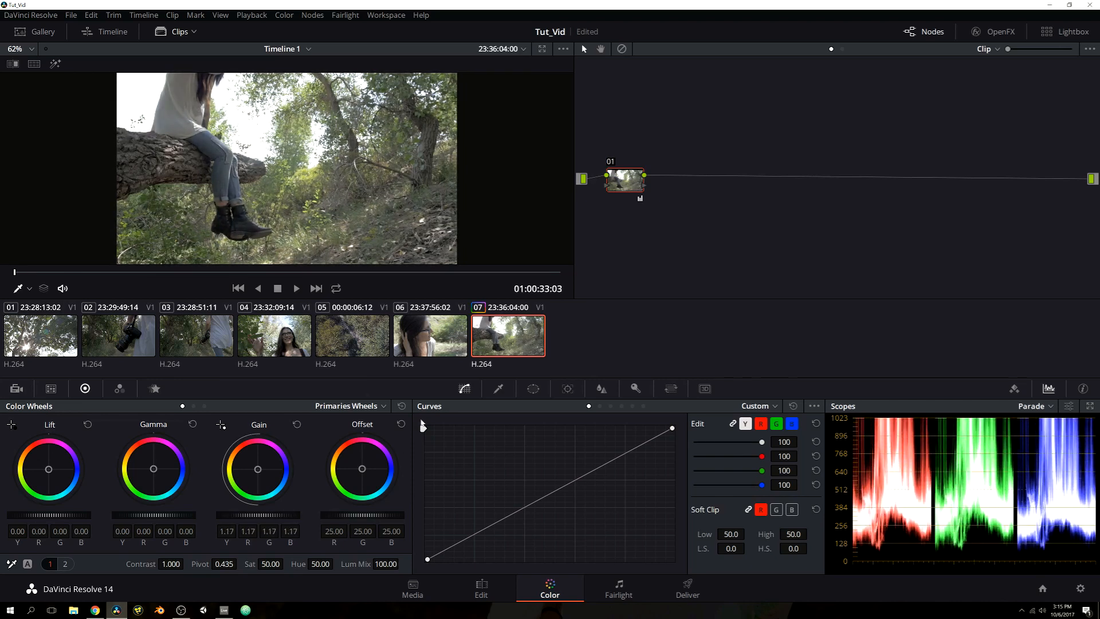
{"action": "left_click", "coordinate": [296, 425]}
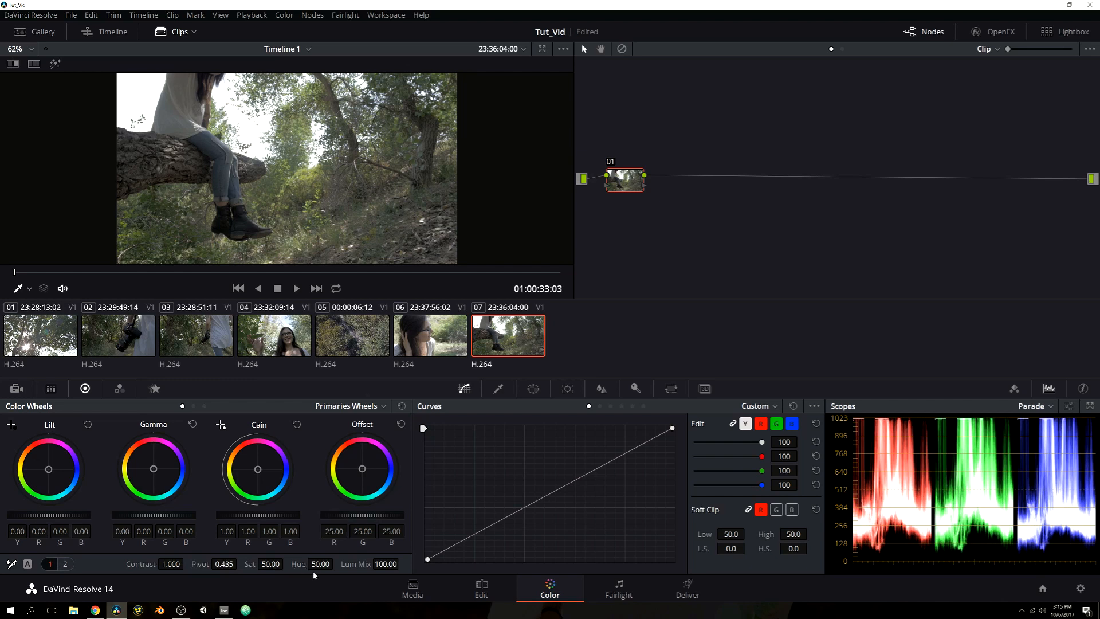
- View the second page of adjustments for the Primaries Wheels and Log wheels, and return to the first page in Log mode
{"action": "left_click", "coordinate": [65, 564]}
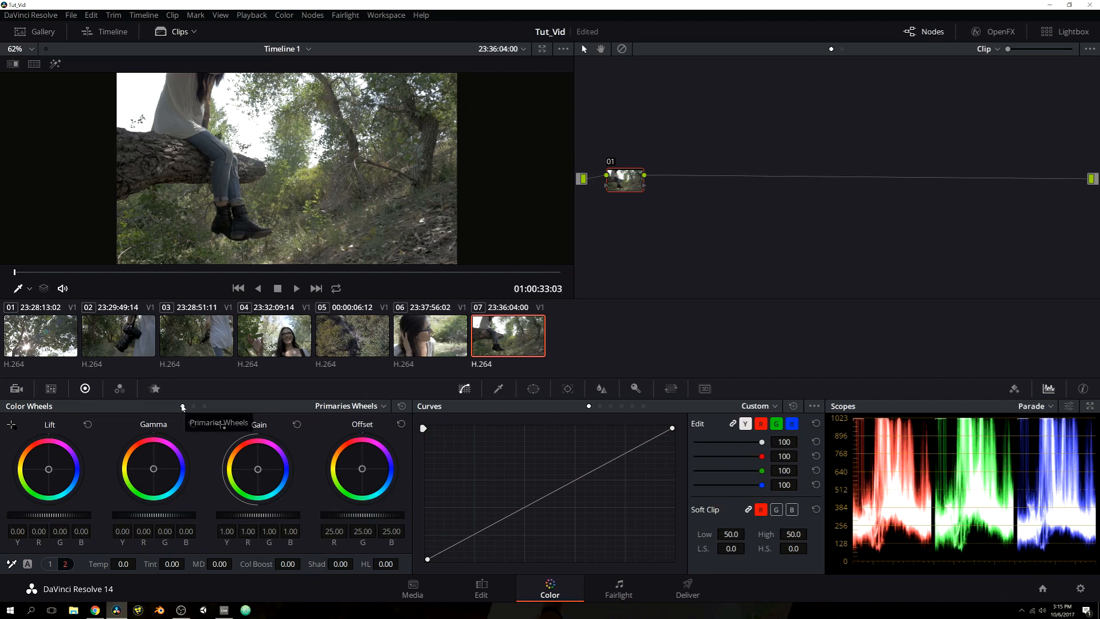
{"action": "left_click", "coordinate": [204, 406]}
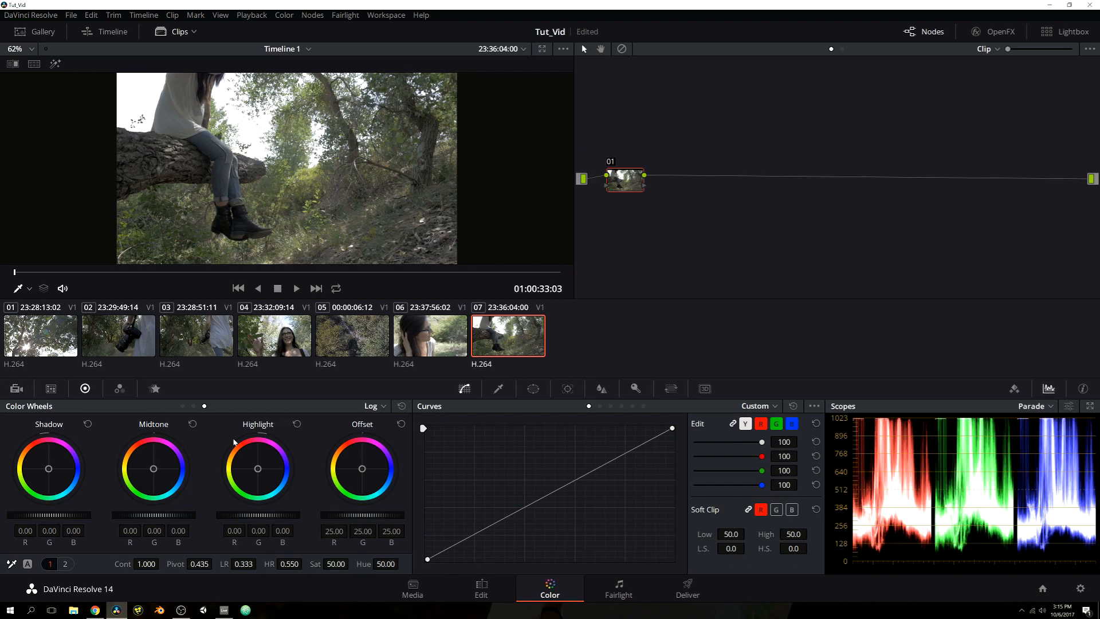
{"action": "left_click", "coordinate": [64, 564]}
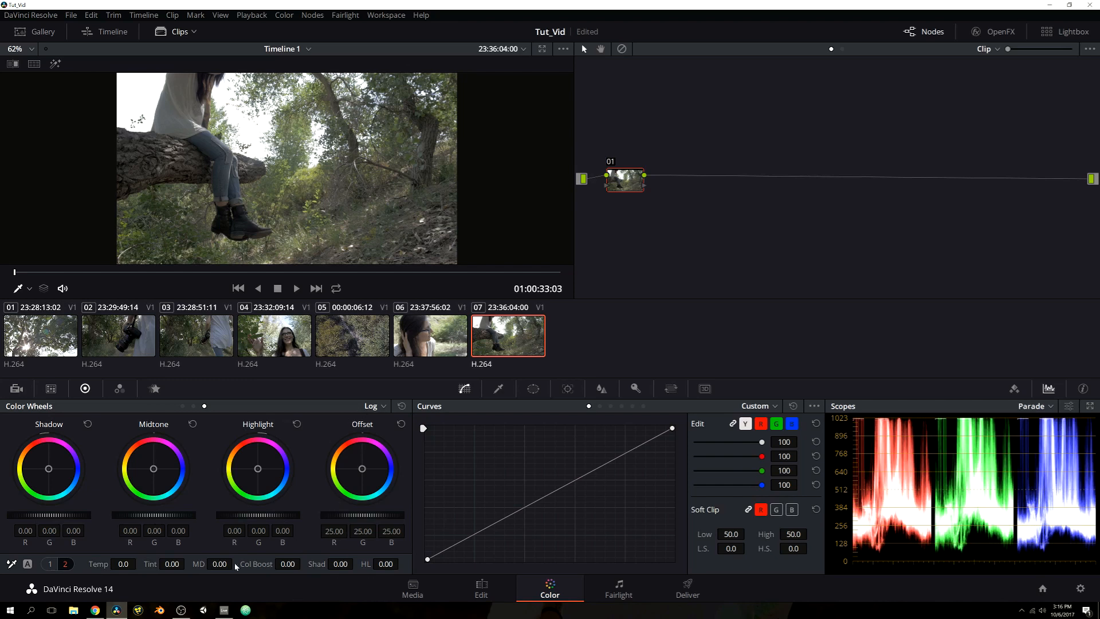
{"action": "left_click", "coordinate": [50, 563]}
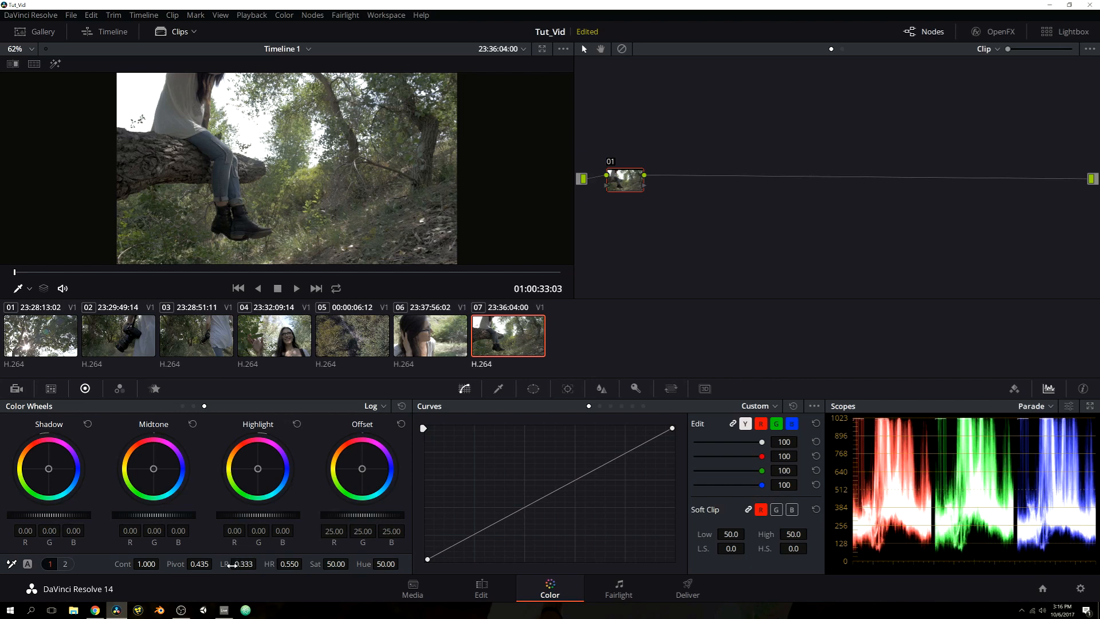
- Try tinting the Log shadows blue with Low Range at 0.255, and reset both the Shadow wheel and the range
{"action": "left_click_drag", "start_coordinate": [49, 468], "coordinate": [68, 478]}
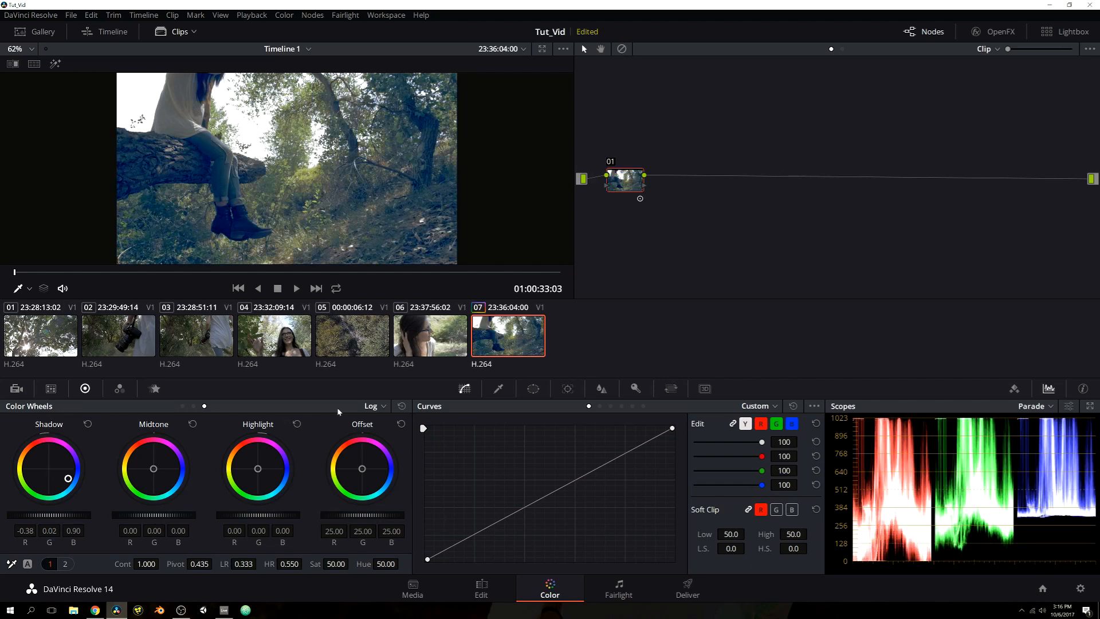
{"action": "left_click_drag", "start_coordinate": [245, 564], "coordinate": [257, 563]}
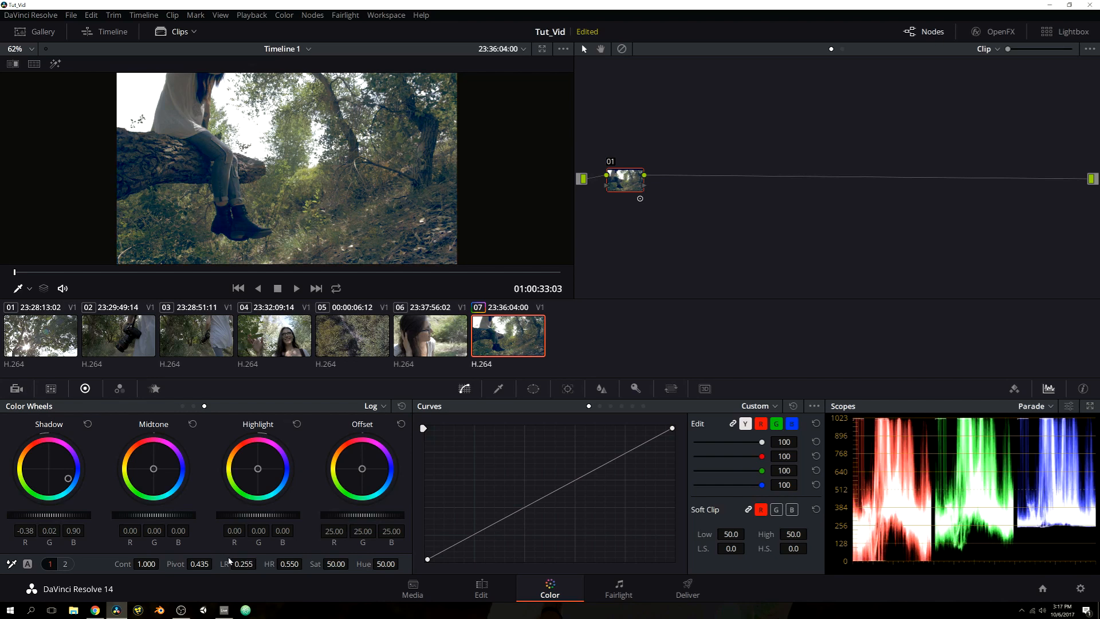
{"action": "left_click", "coordinate": [89, 425]}
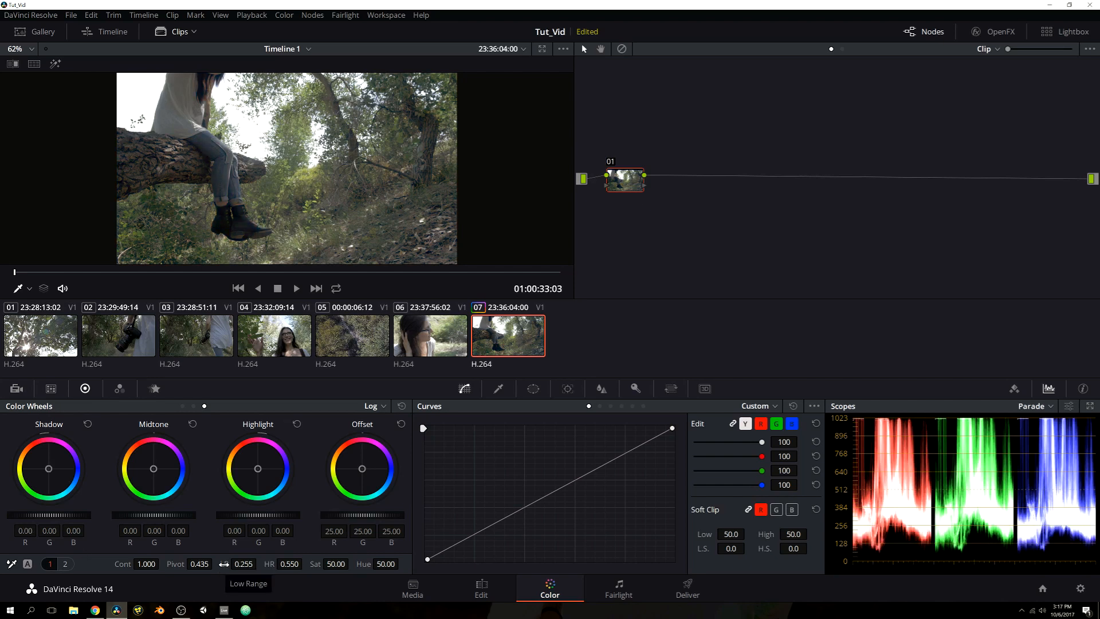
{"action": "double_click", "coordinate": [224, 564]}
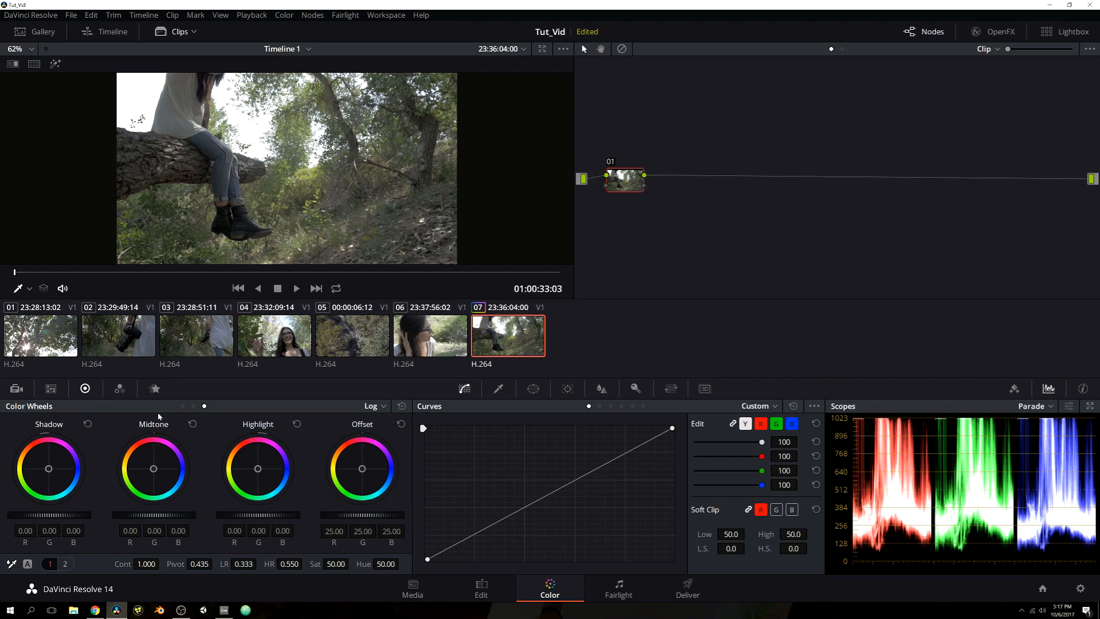
- Open the RGB Mixer and try its Monochrome option, leaving it switched off
{"action": "left_click", "coordinate": [119, 388]}
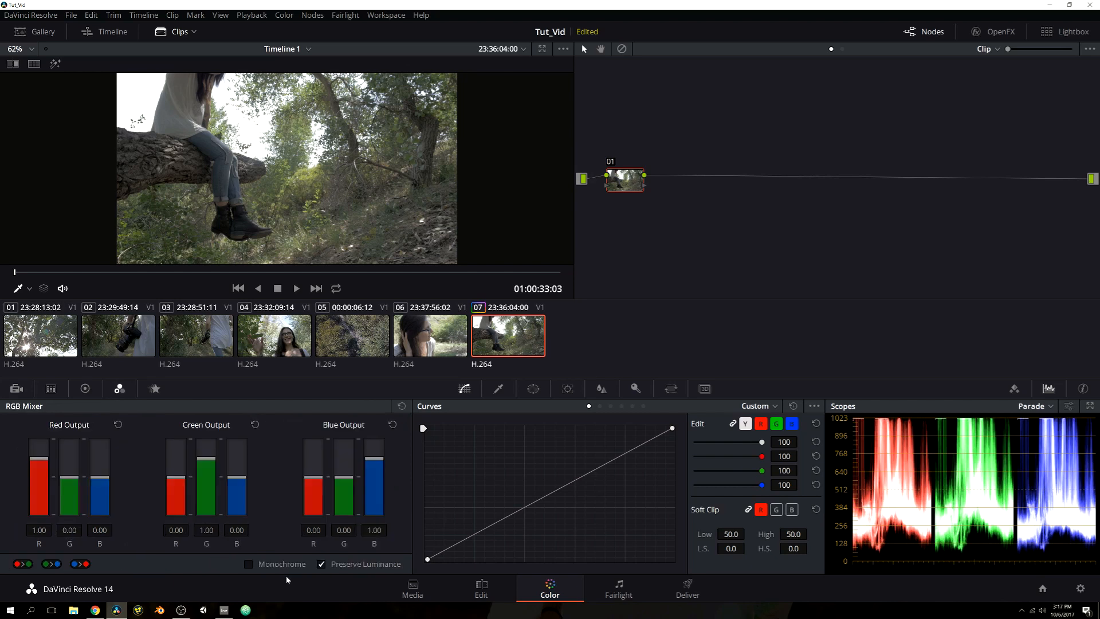
{"action": "left_click", "coordinate": [249, 564]}
{"action": "left_click", "coordinate": [250, 565]}
- Try raising red in Red Output, green in Green Output and blue in Blue Output to 2.00, and reset the mixer outputs
{"action": "left_click_drag", "start_coordinate": [38, 457], "coordinate": [42, 428]}
{"action": "left_click_drag", "start_coordinate": [206, 458], "coordinate": [208, 431]}
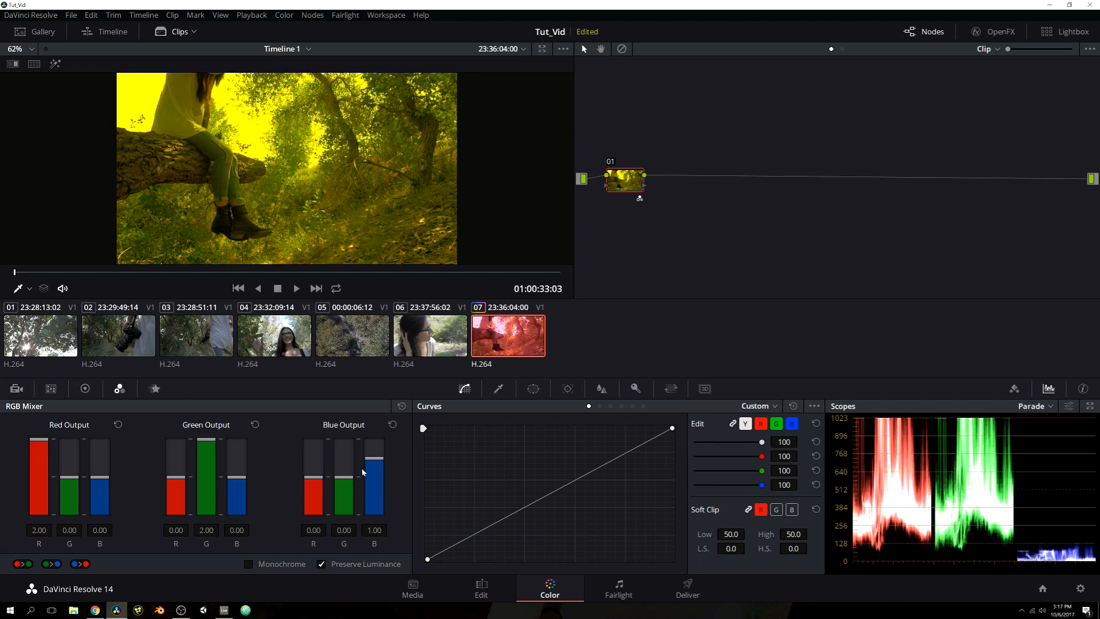
{"action": "left_click_drag", "start_coordinate": [374, 458], "coordinate": [379, 406]}
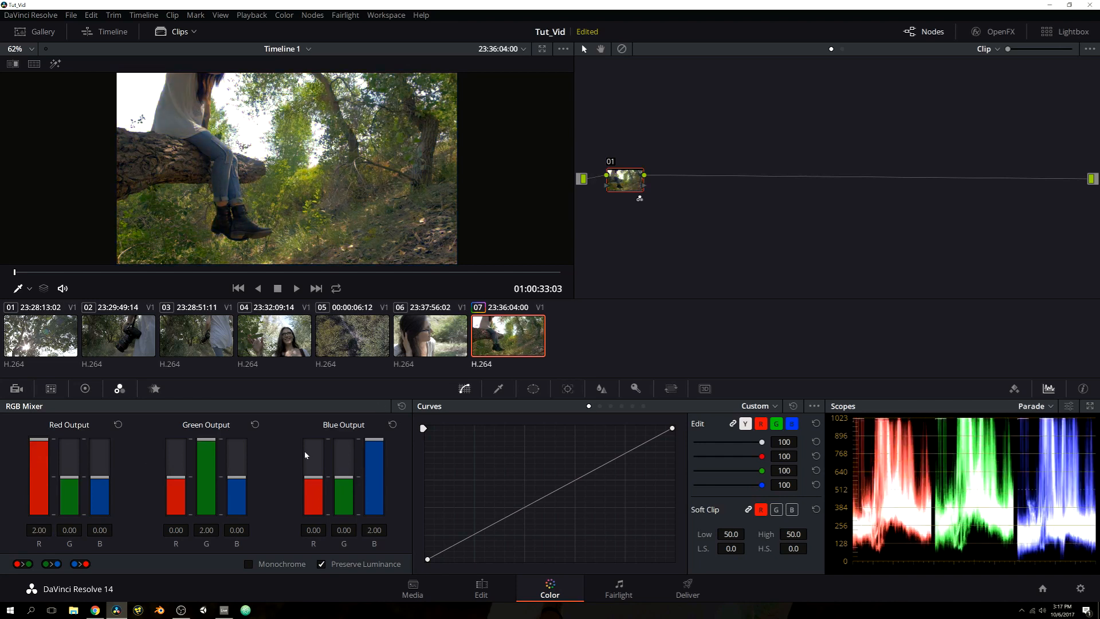
{"action": "left_click", "coordinate": [255, 424]}
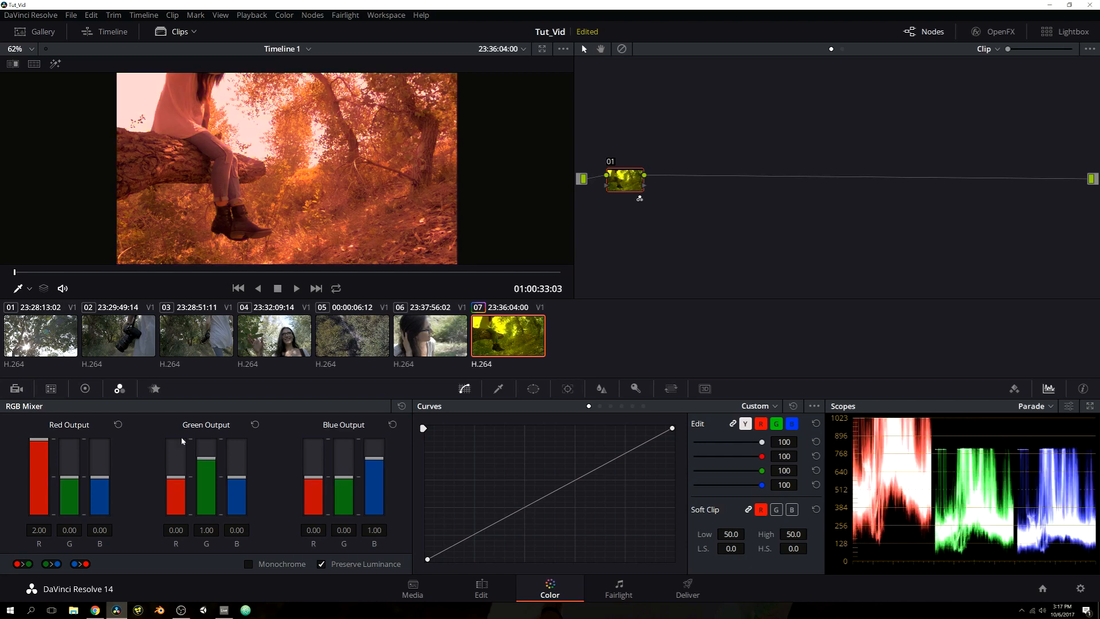
{"action": "left_click", "coordinate": [118, 425]}
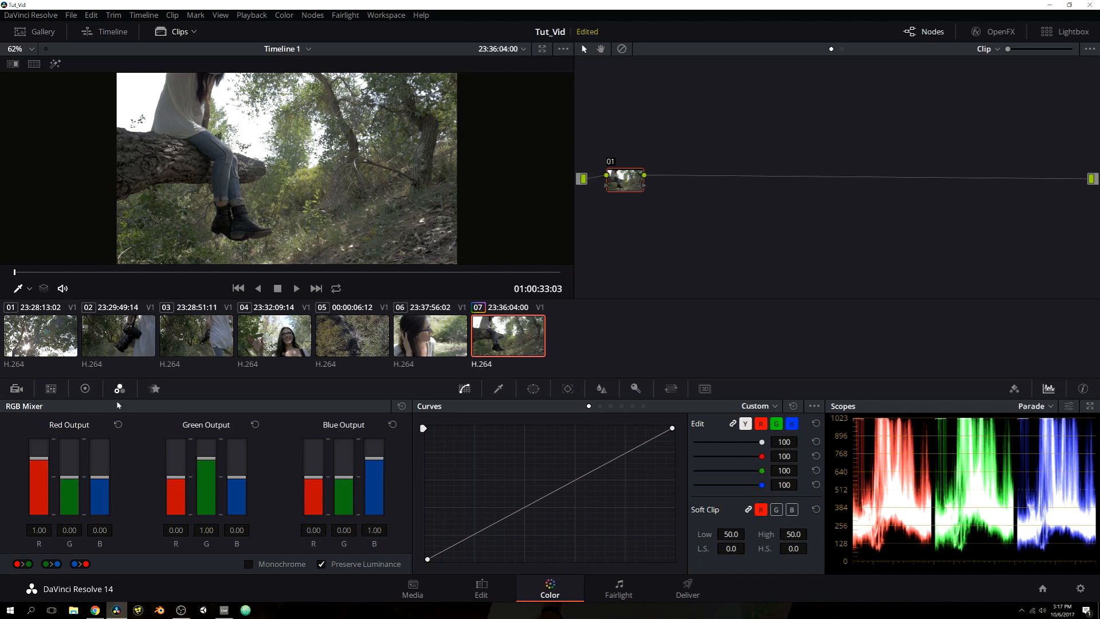
- In Motion Effects, set the spatial noise reduction thresholds to 2.4 for Luma and 9.6 for Chroma
{"action": "left_click", "coordinate": [155, 390]}
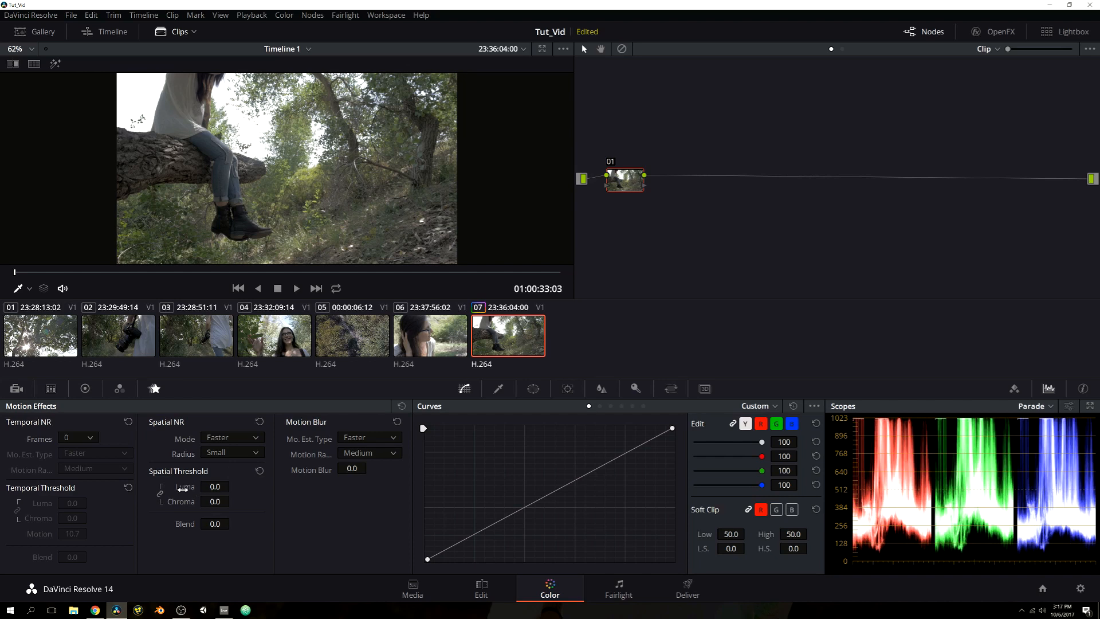
{"action": "left_click_drag", "start_coordinate": [183, 488], "coordinate": [233, 485]}
{"action": "left_click_drag", "start_coordinate": [188, 500], "coordinate": [233, 501]}
- Unlink the custom curve channels to isolate the red curve, and link them again
{"action": "left_click", "coordinate": [732, 423]}
{"action": "left_click", "coordinate": [760, 424]}
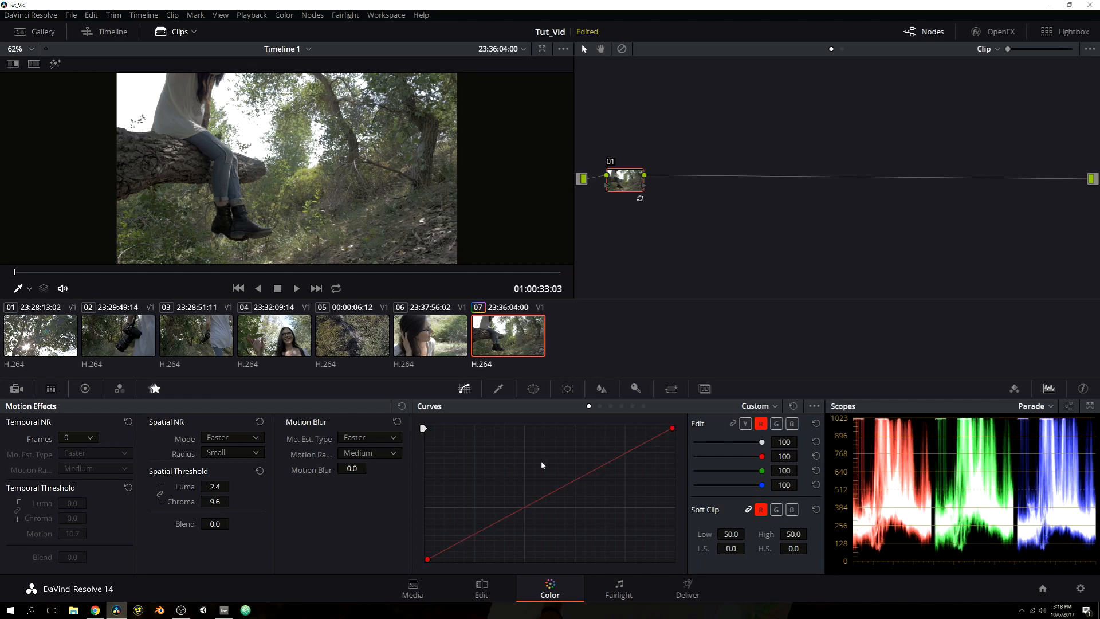
{"action": "left_click", "coordinate": [733, 425]}
- Try a Hue Rotate of -27.20 on the sampled foliage color in the Hue Vs Hue curve, and reset the curve
{"action": "left_click", "coordinate": [599, 406]}
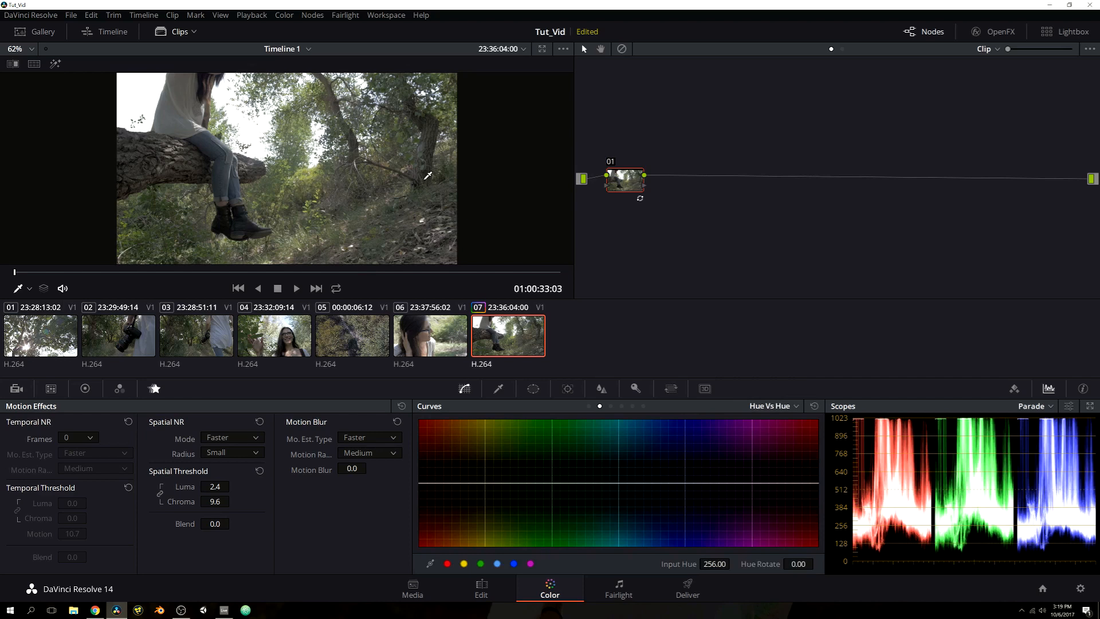
{"action": "left_click", "coordinate": [442, 108]}
{"action": "mouse_move", "coordinate": [767, 565]}
{"action": "left_mouse_down"}
{"action": "mouse_move", "coordinate": [727, 565]}
{"action": "mouse_move", "coordinate": [801, 564]}
{"action": "mouse_move", "coordinate": [718, 565]}
{"action": "mouse_move", "coordinate": [784, 564]}
{"action": "mouse_move", "coordinate": [750, 565]}
{"action": "left_mouse_up"}
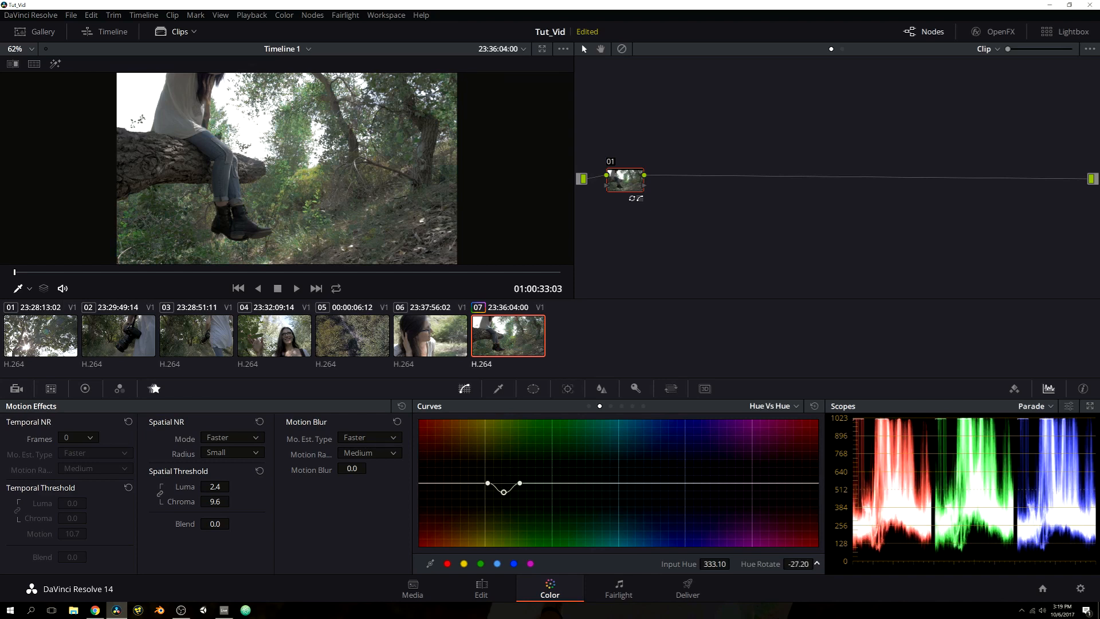
{"action": "left_click", "coordinate": [814, 406]}
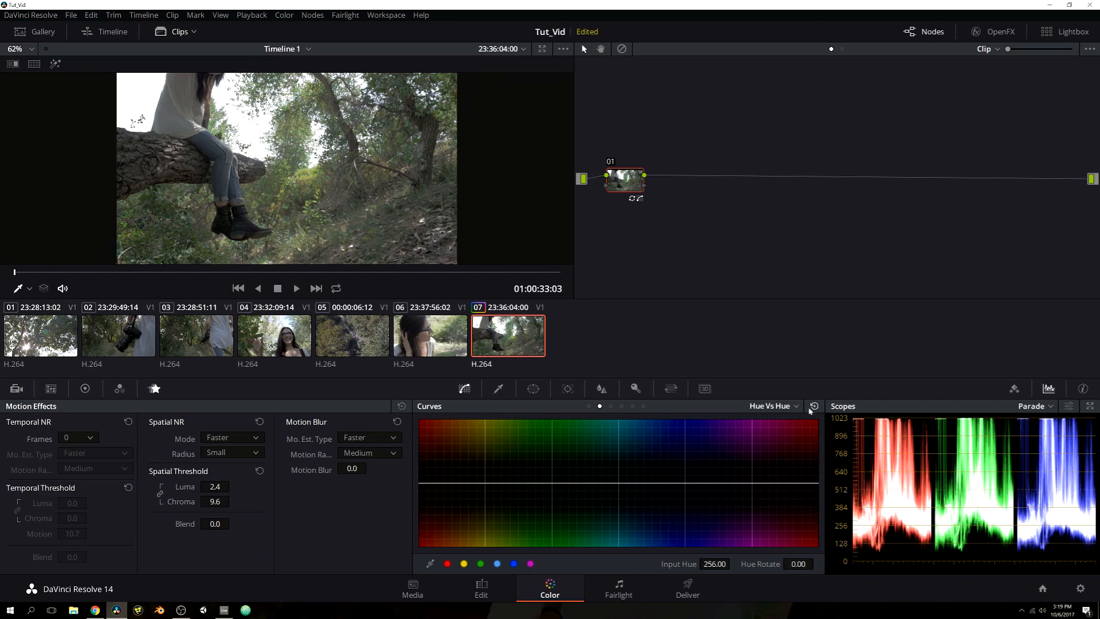
- Look through the remaining curve types, including Hue Vs Sat, Hue Vs Lum and Lum Vs Sat, and return to the Custom curve
{"action": "left_click", "coordinate": [610, 405]}
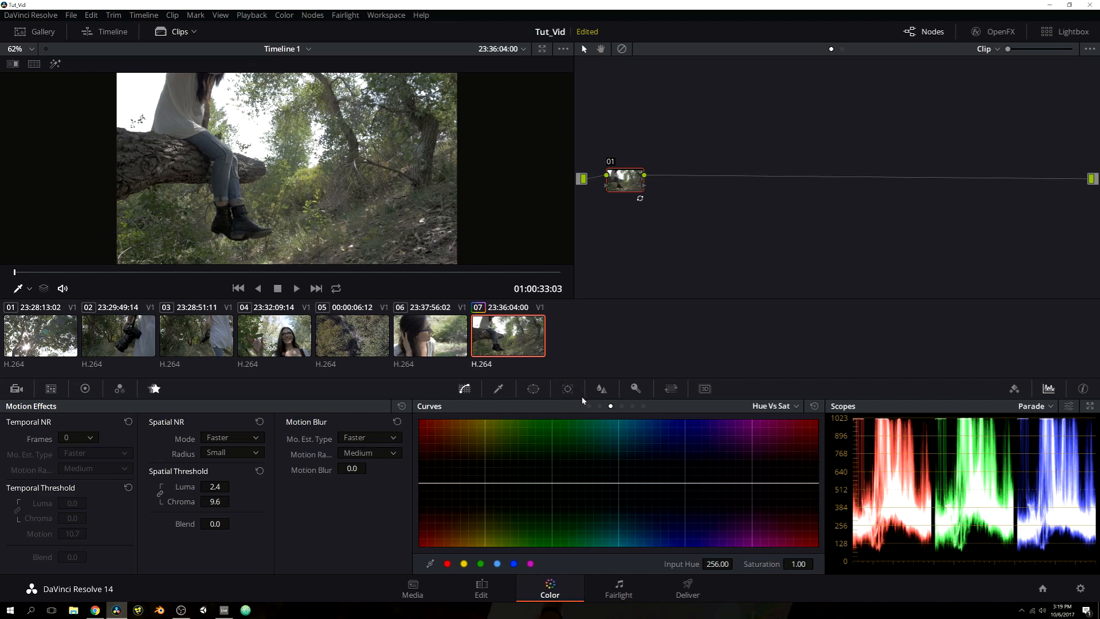
{"action": "left_click", "coordinate": [623, 406]}
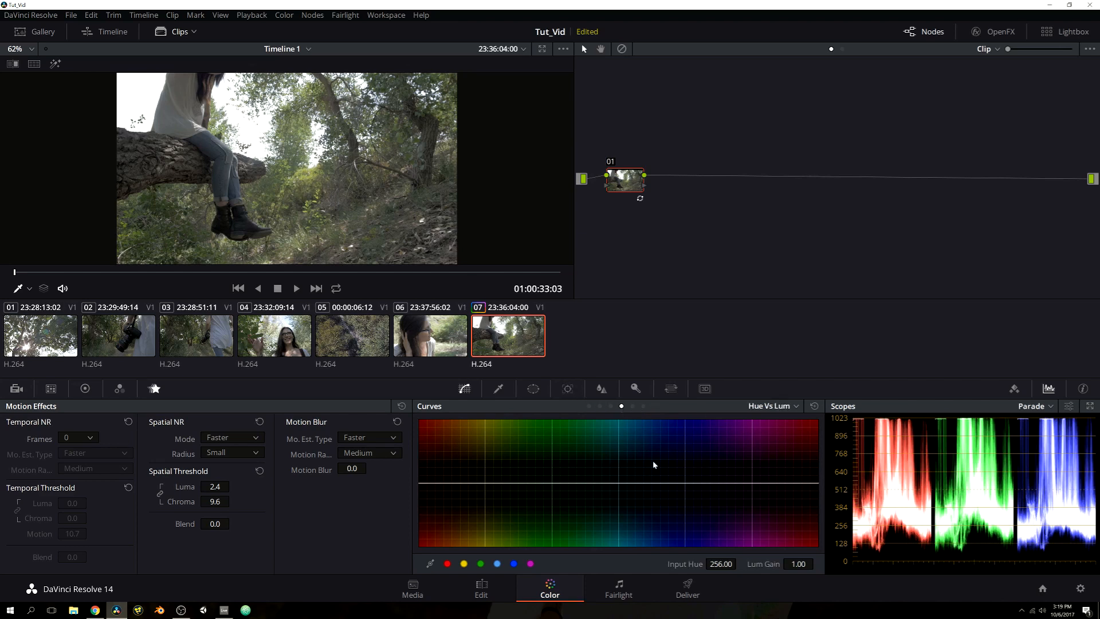
{"action": "left_click", "coordinate": [632, 407]}
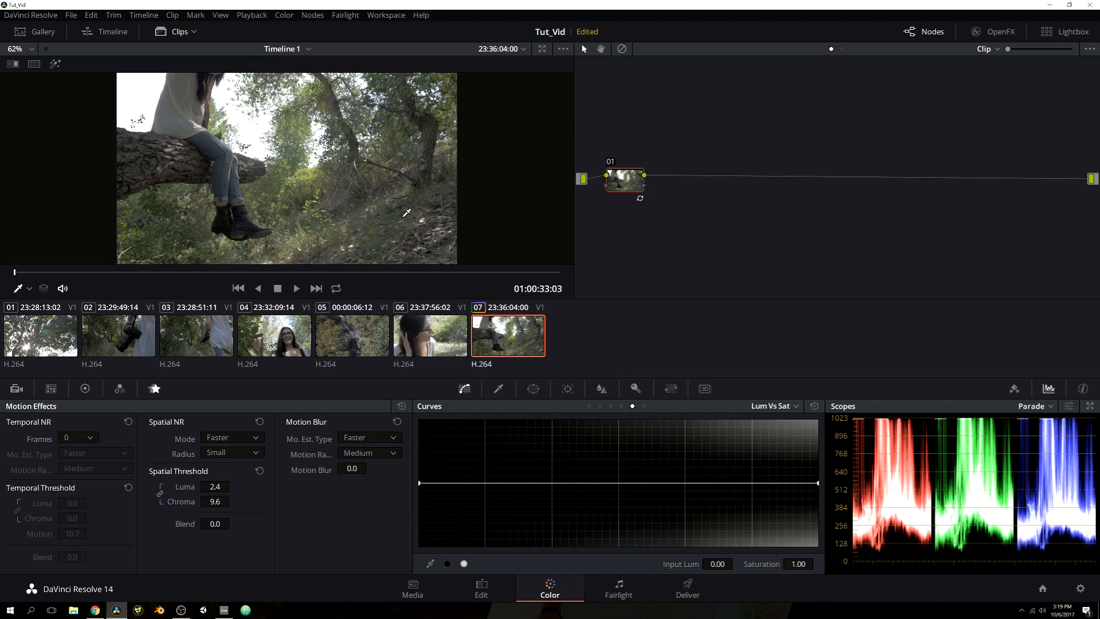
{"action": "left_click", "coordinate": [643, 405]}
{"action": "left_click", "coordinate": [588, 405]}
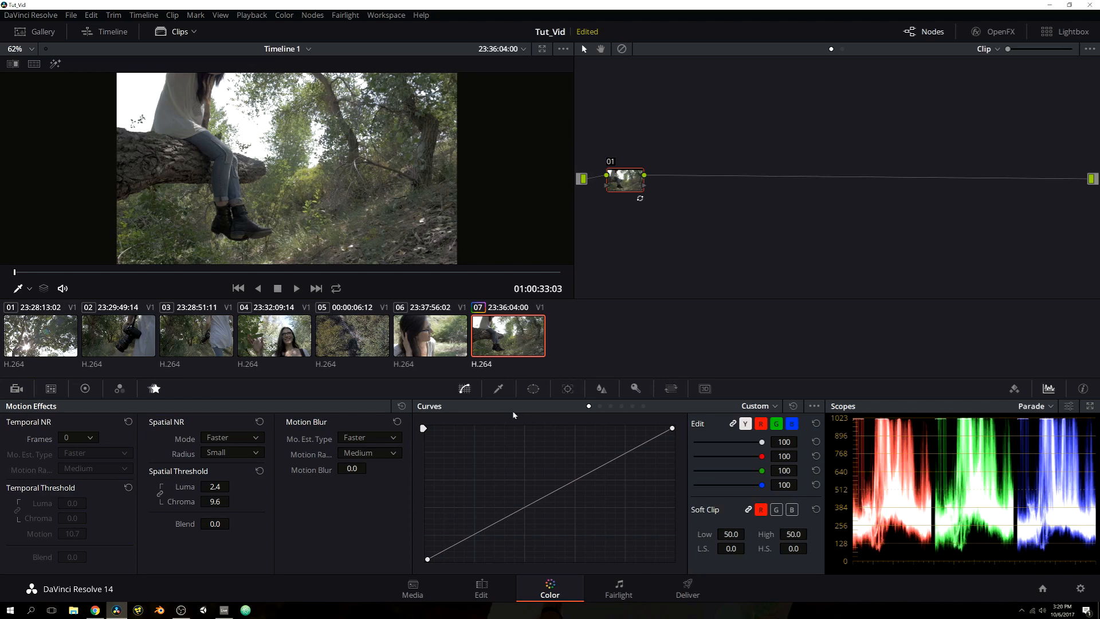
- Sample the woman's jeans with the HSL Qualifier and turn on Highlight to preview the selection
{"action": "left_click", "coordinate": [498, 389]}
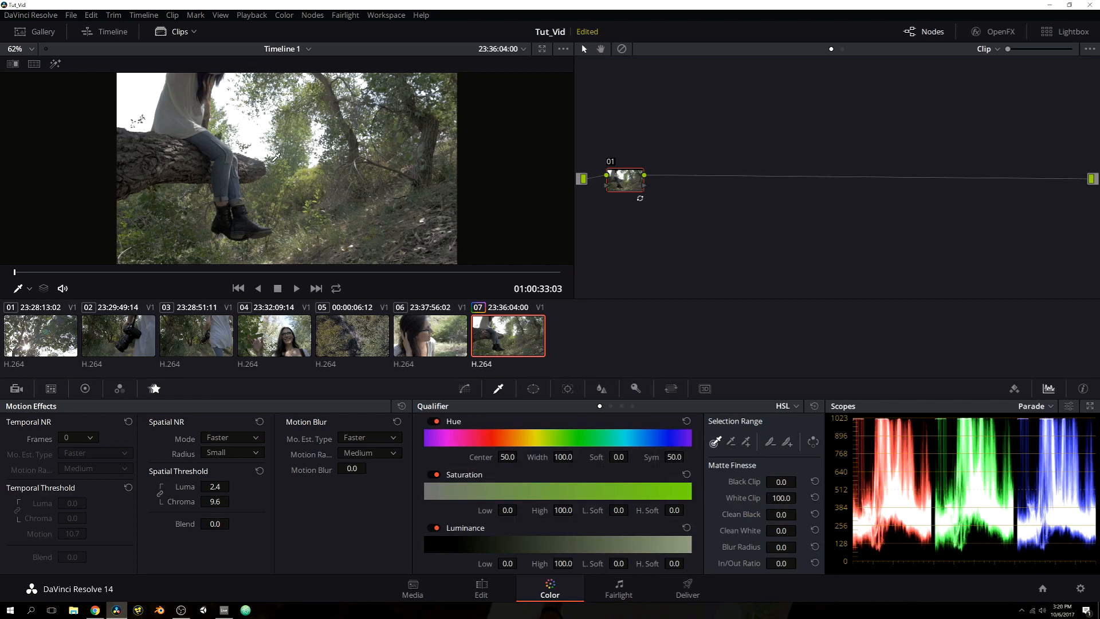
{"action": "left_click", "coordinate": [215, 143]}
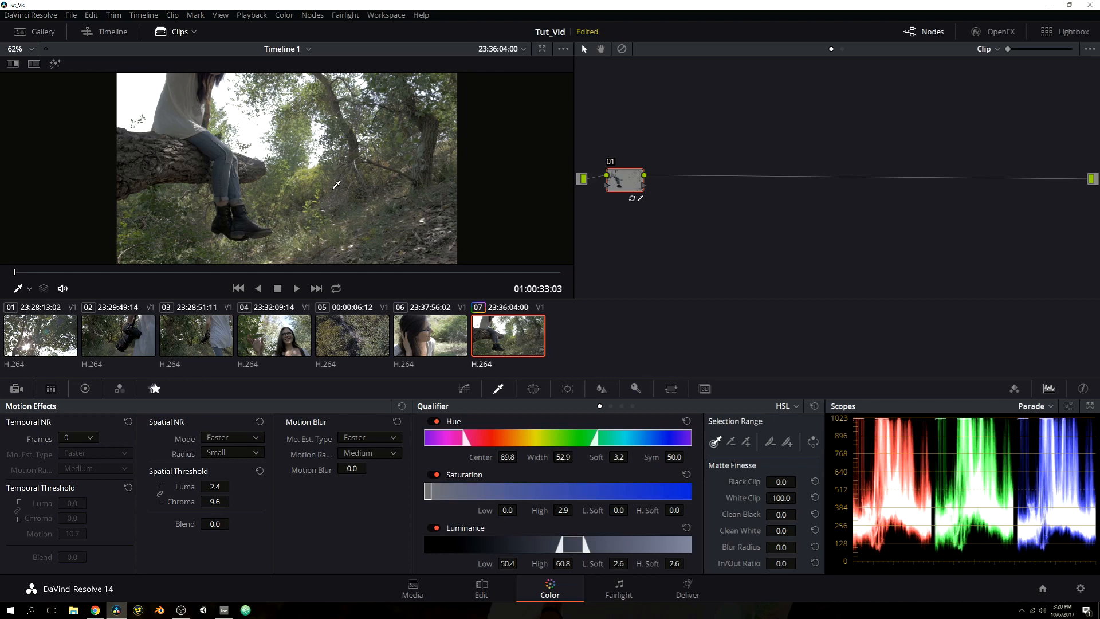
{"action": "key", "text": "shift+h"}
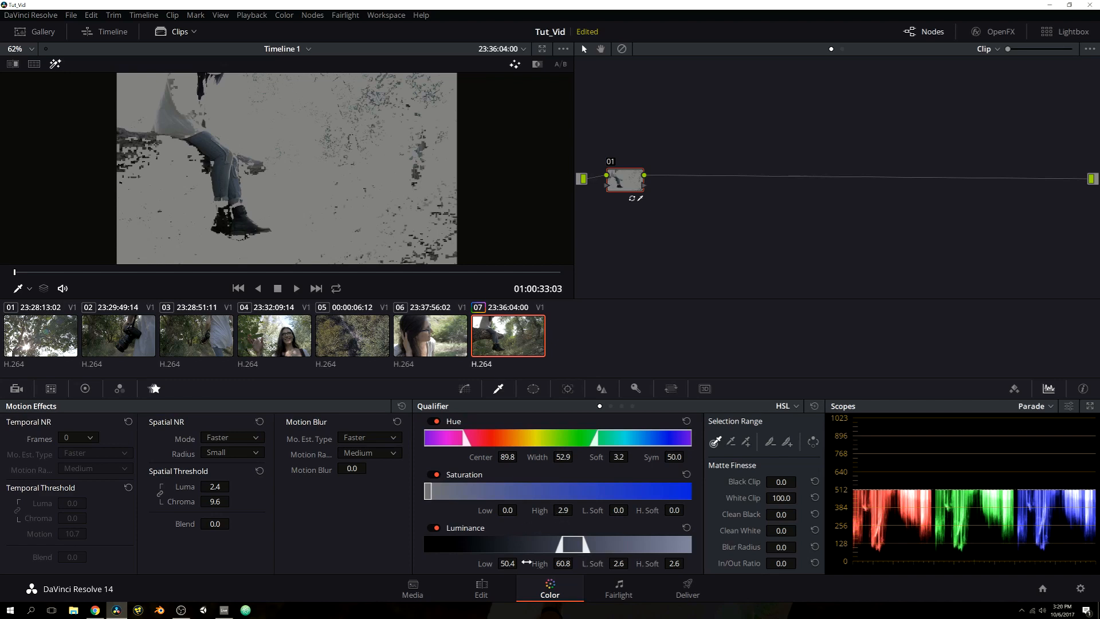
- Narrow the jeans selection with Luminance Low 53.3, L. Soft 4.6, Hue Width 15.1 and Saturation Low 0.5, and turn off Highlight
{"action": "left_click_drag", "start_coordinate": [508, 564], "coordinate": [520, 563]}
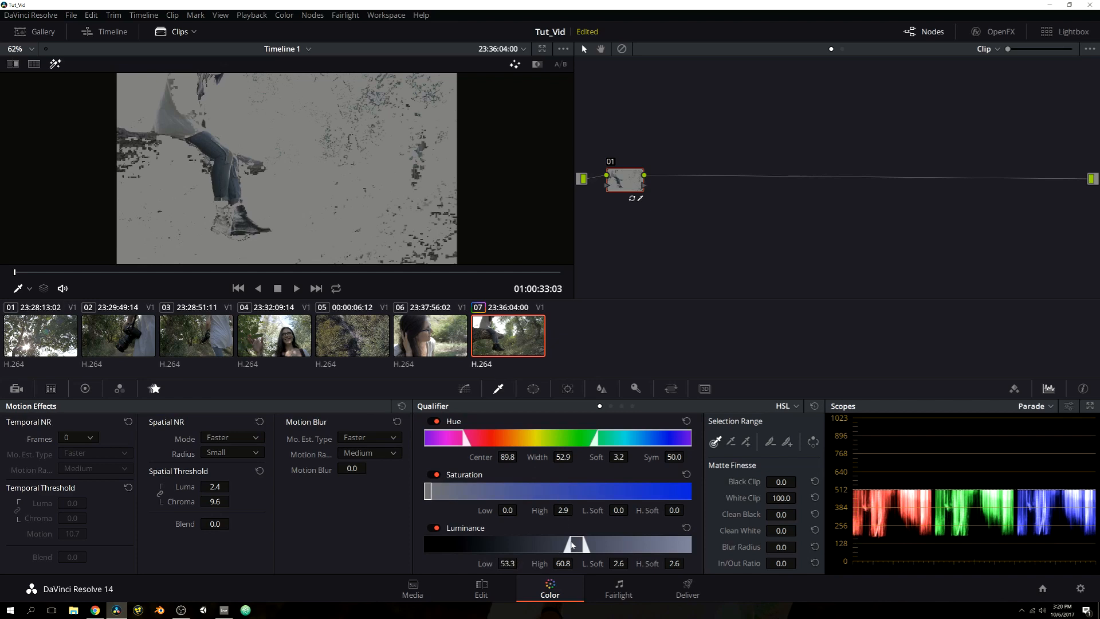
{"action": "left_click_drag", "start_coordinate": [622, 563], "coordinate": [631, 563]}
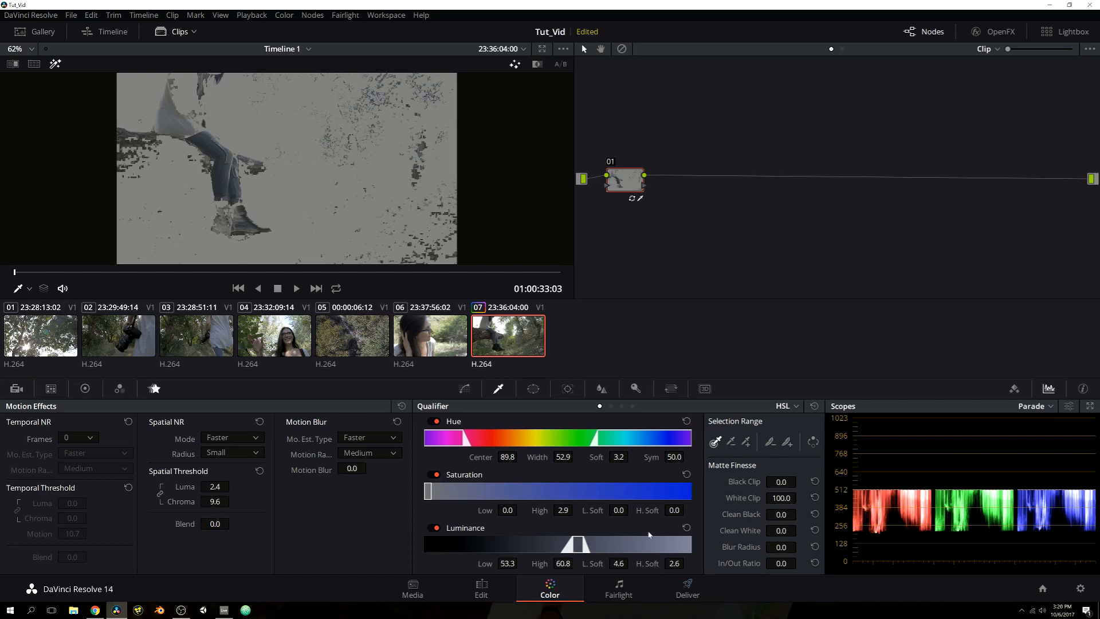
{"action": "mouse_move", "coordinate": [542, 456]}
{"action": "left_mouse_down"}
{"action": "mouse_move", "coordinate": [519, 457]}
{"action": "mouse_move", "coordinate": [540, 456]}
{"action": "left_mouse_up"}
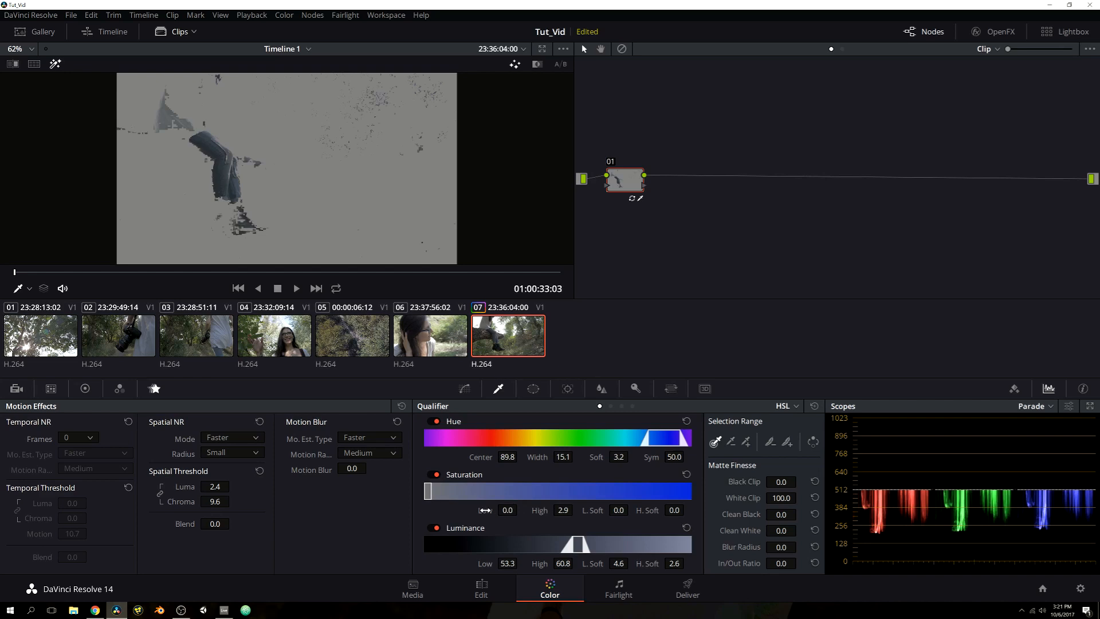
{"action": "left_click_drag", "start_coordinate": [485, 510], "coordinate": [518, 510]}
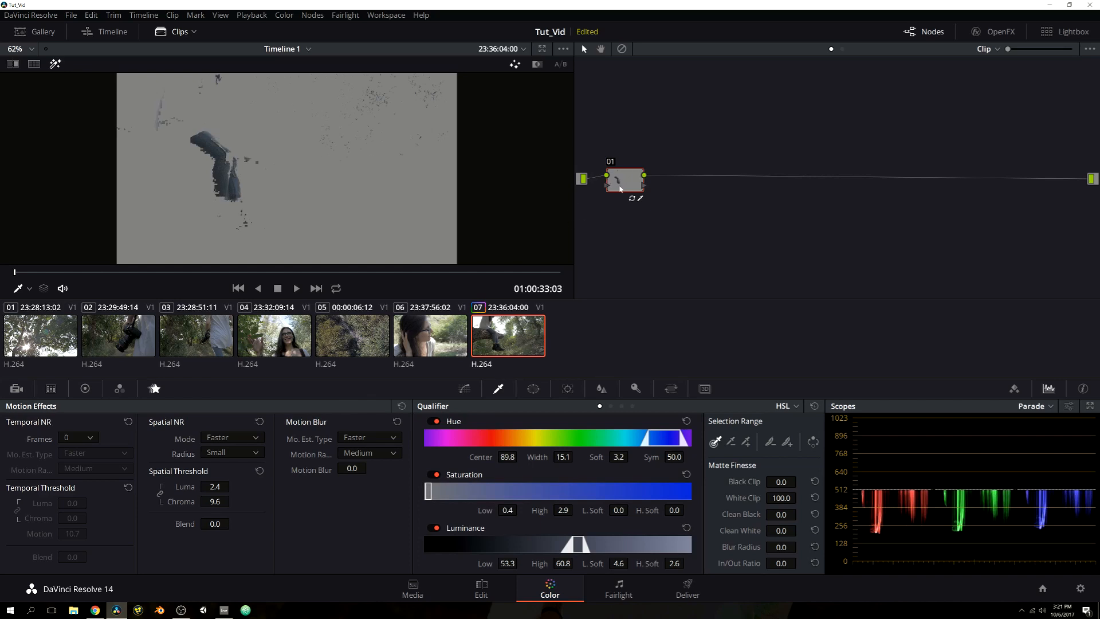
{"action": "key", "text": "shift+h"}
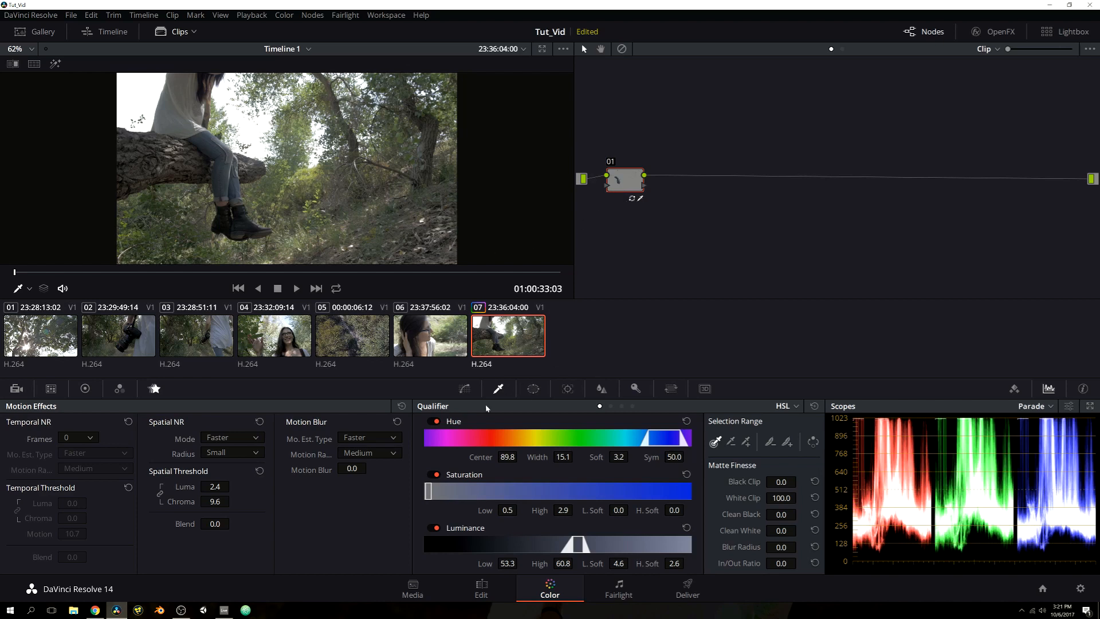
- Try strongly brightening the qualified jeans with the Custom curve, and reset both the curve and the HSL Qualifier
{"action": "left_click", "coordinate": [463, 389]}
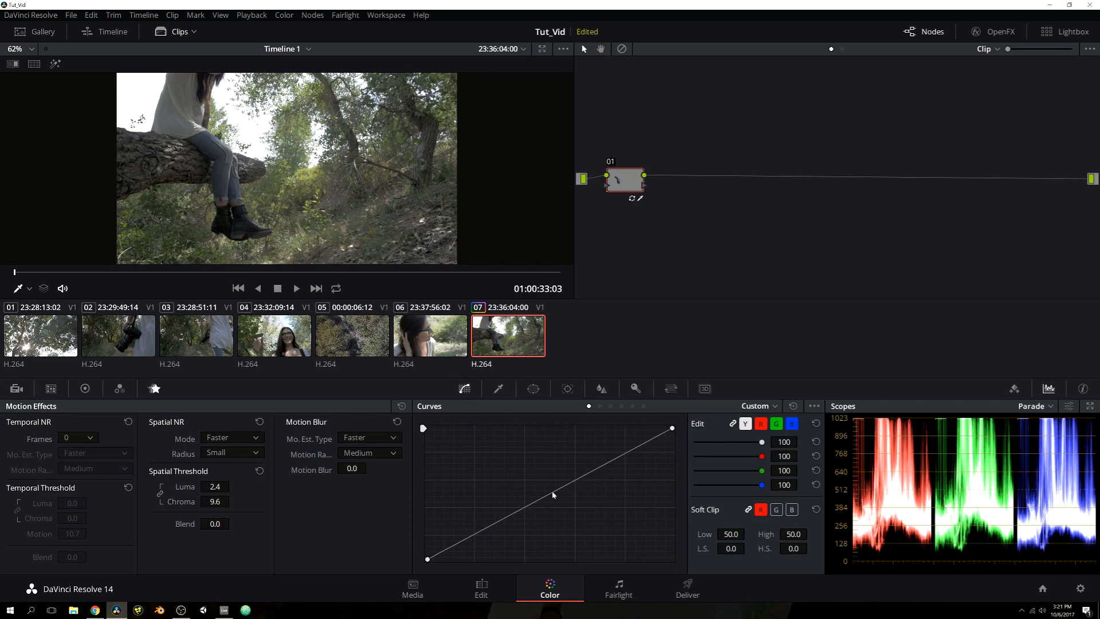
{"action": "left_click_drag", "start_coordinate": [552, 494], "coordinate": [507, 454]}
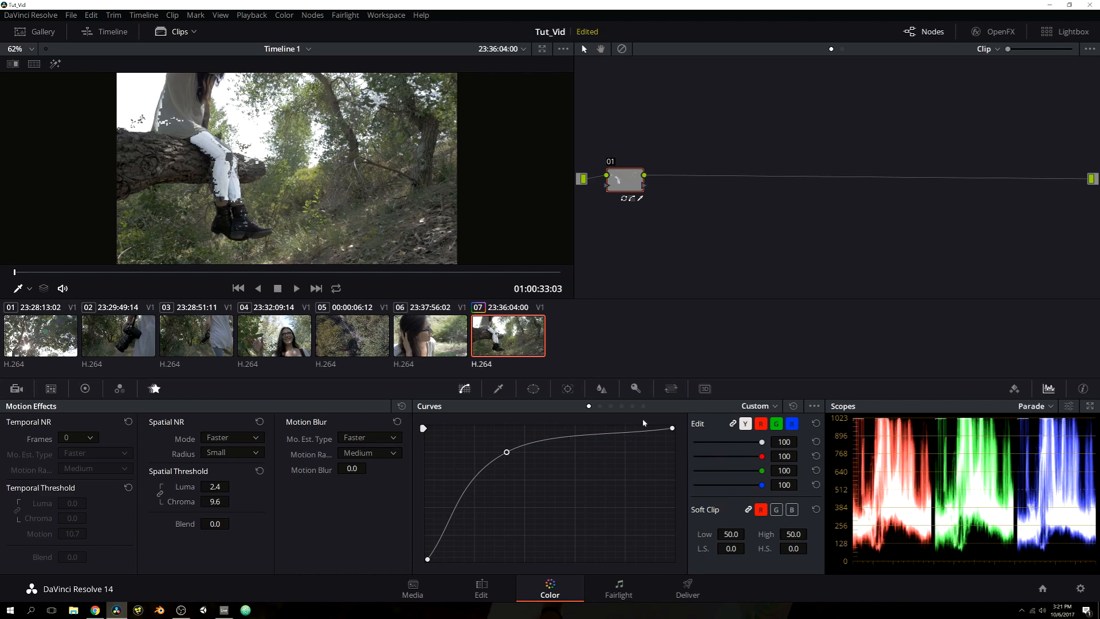
{"action": "left_click", "coordinate": [793, 405]}
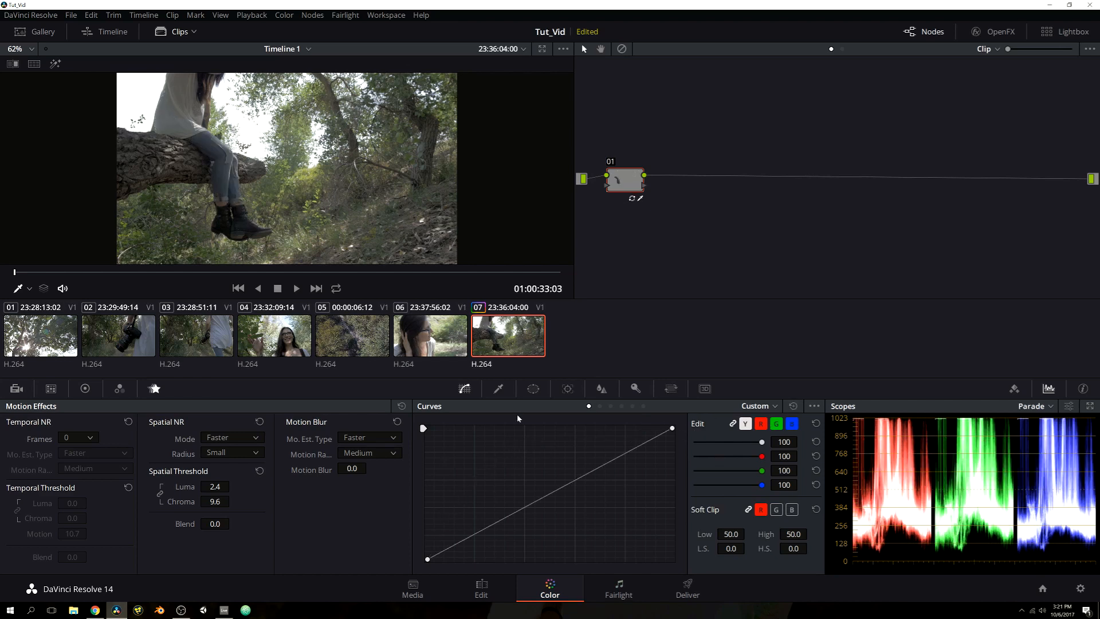
{"action": "left_click", "coordinate": [498, 388]}
{"action": "left_click", "coordinate": [814, 406]}
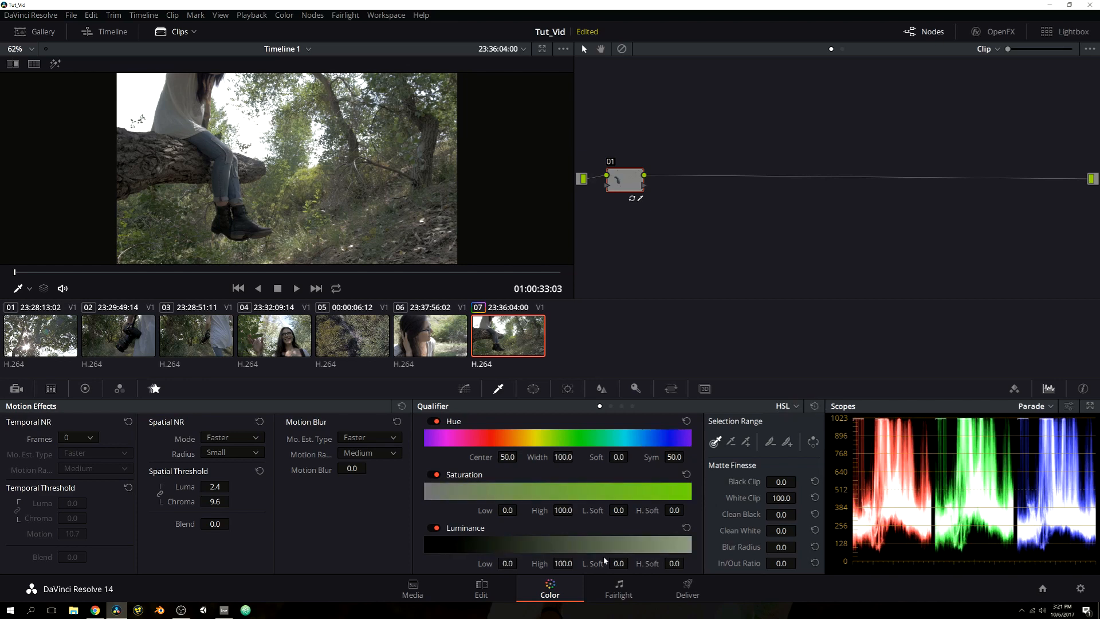
- Look through the available Power Window shapes in the Window palette, from linear and circle to gradient
{"action": "left_click", "coordinate": [532, 388]}
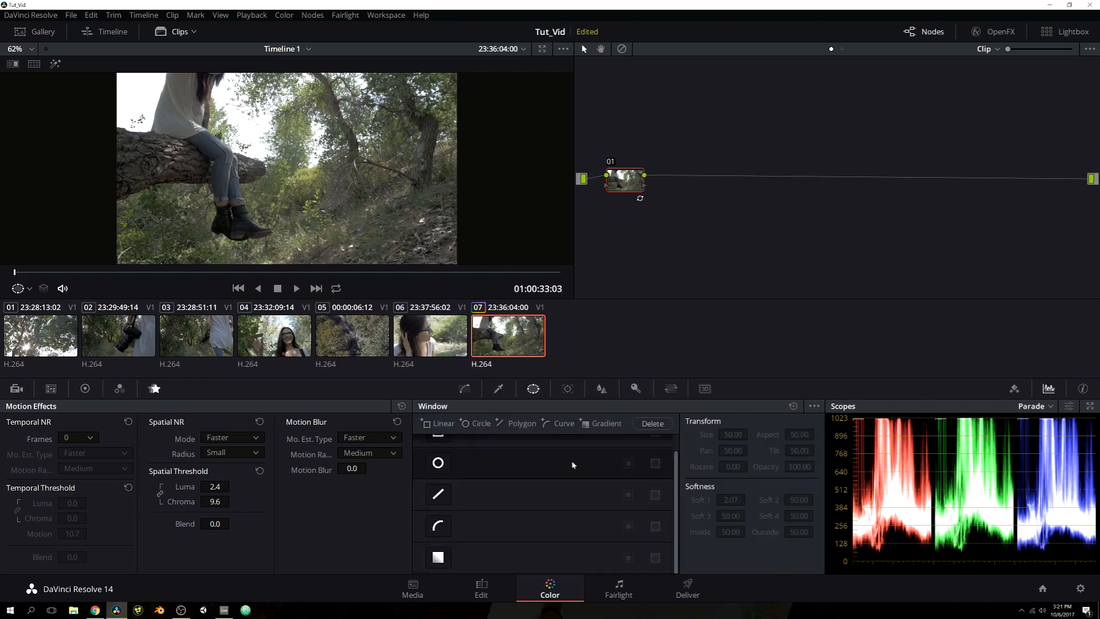
{"action": "scroll", "coordinate": [470, 470], "scroll_direction": "up", "scroll_amount": 1}
{"action": "left_click", "coordinate": [441, 450]}
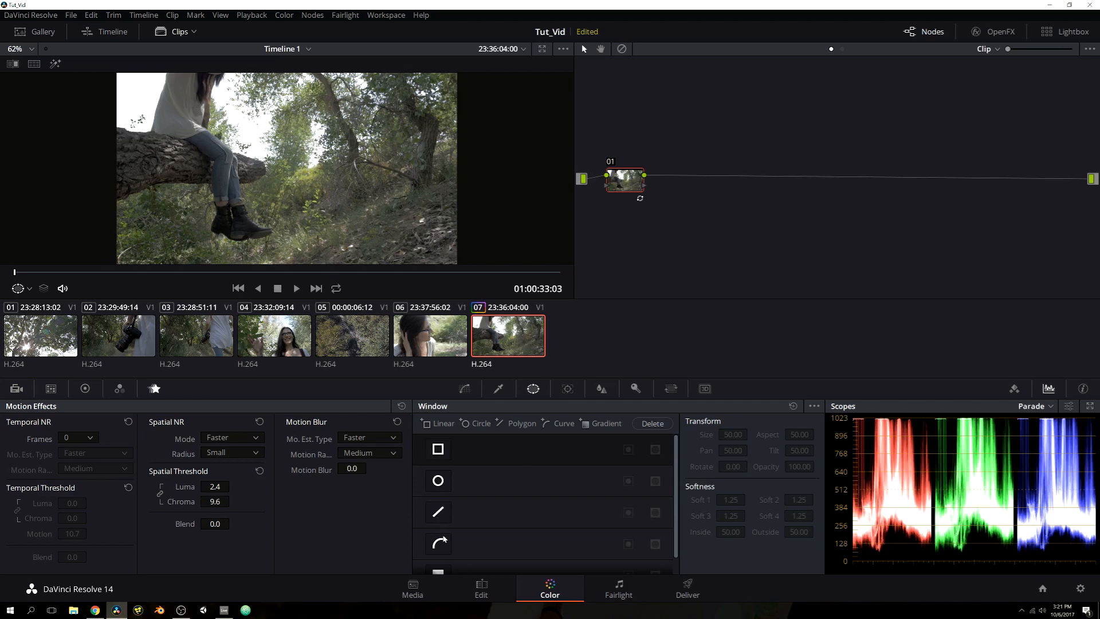
{"action": "scroll", "coordinate": [443, 540], "scroll_direction": "down", "scroll_amount": 1}
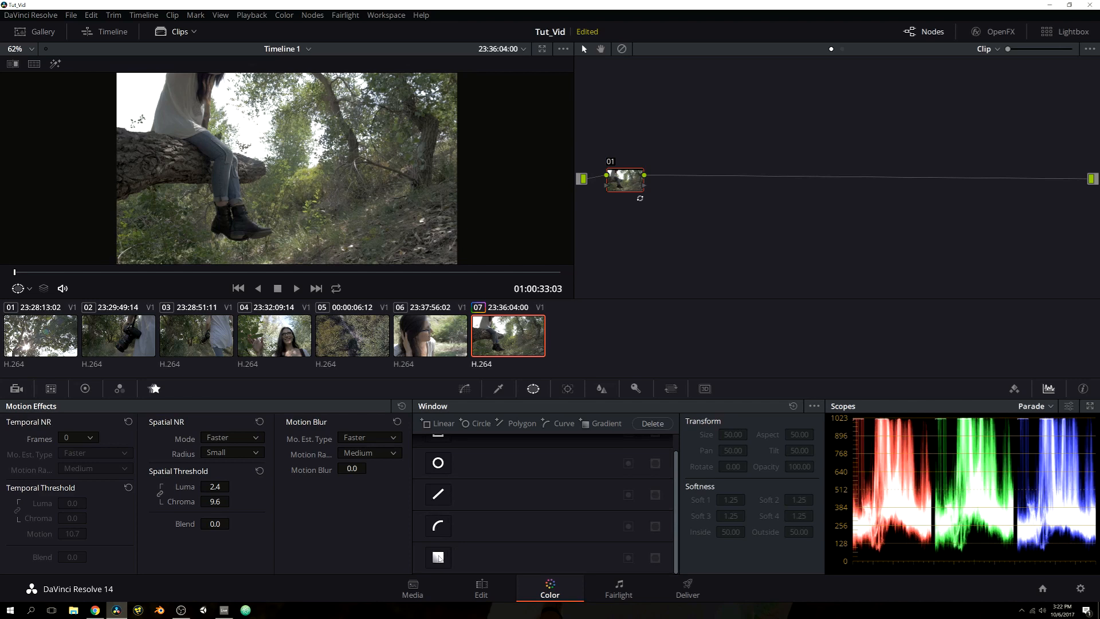
{"action": "scroll", "coordinate": [456, 528], "scroll_direction": "up", "scroll_amount": 1}
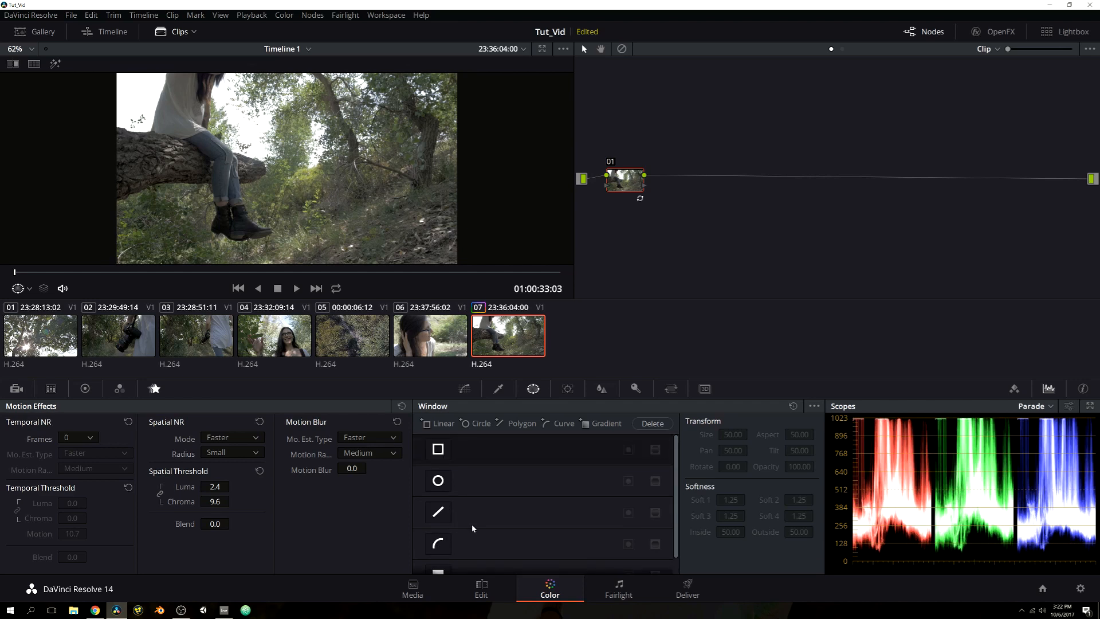
- Add a circle window over the log and the woman's lap, and track it forward through the clip
{"action": "left_click", "coordinate": [437, 481]}
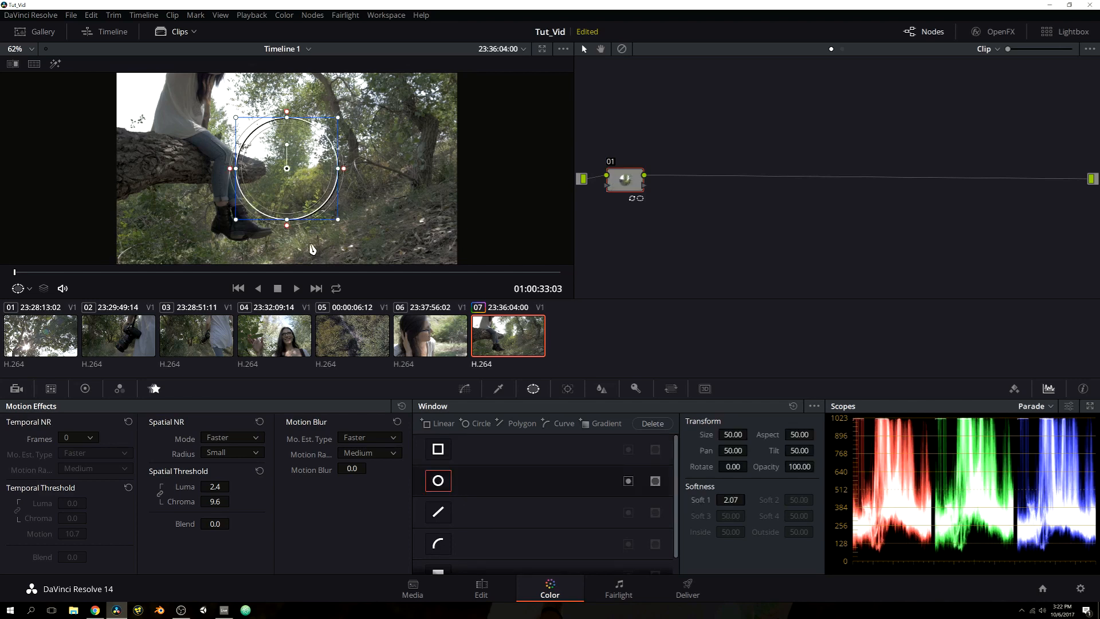
{"action": "left_click_drag", "start_coordinate": [316, 186], "coordinate": [199, 169]}
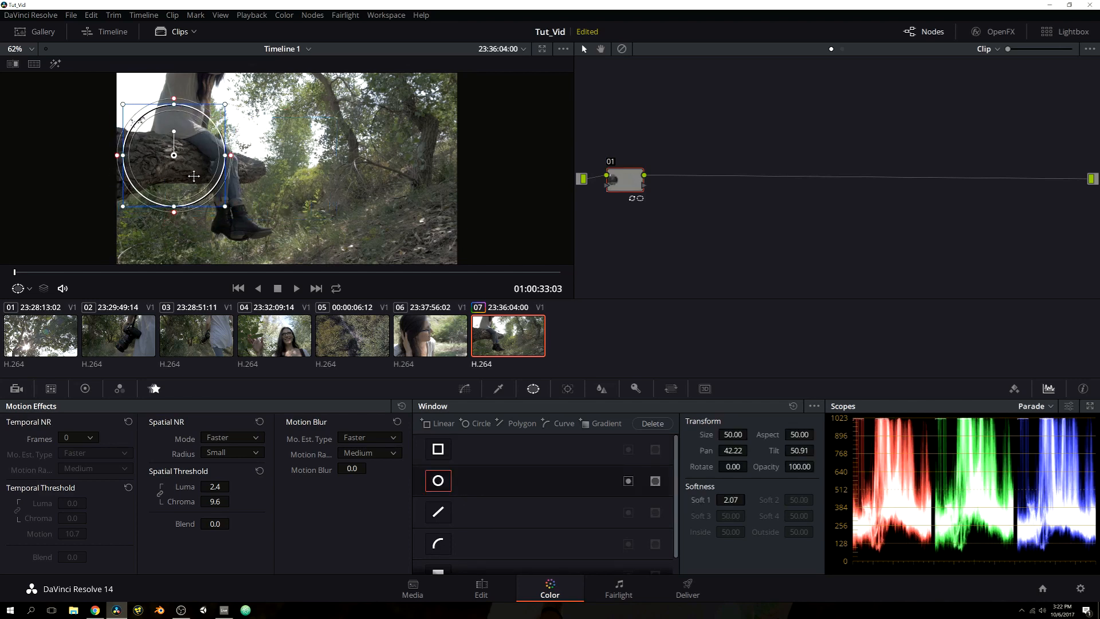
{"action": "left_click", "coordinate": [568, 388]}
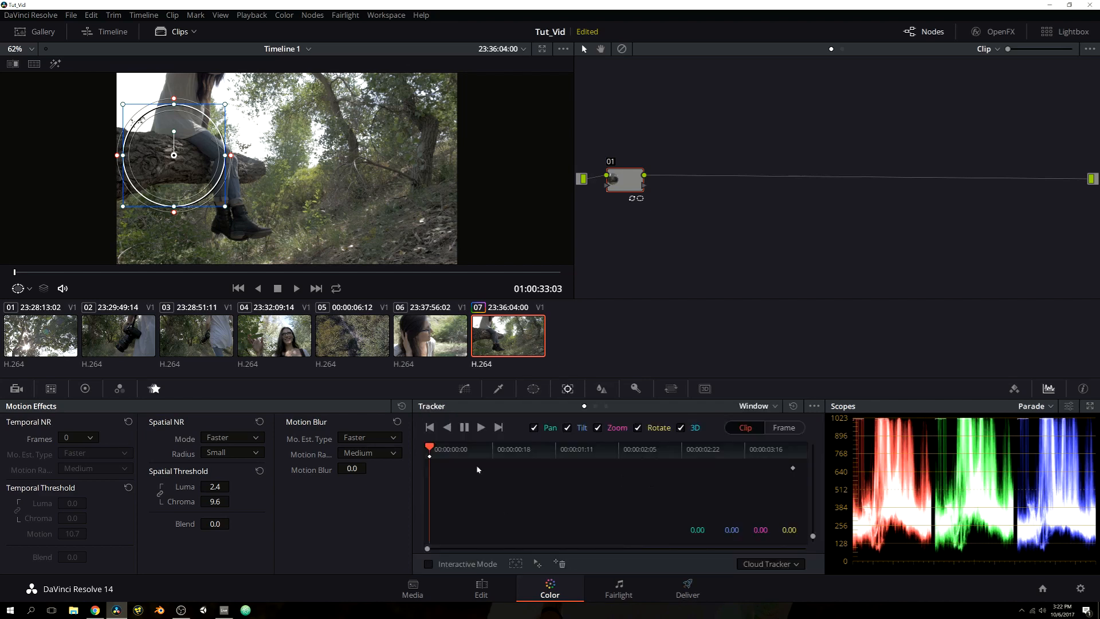
{"action": "left_click", "coordinate": [481, 428]}
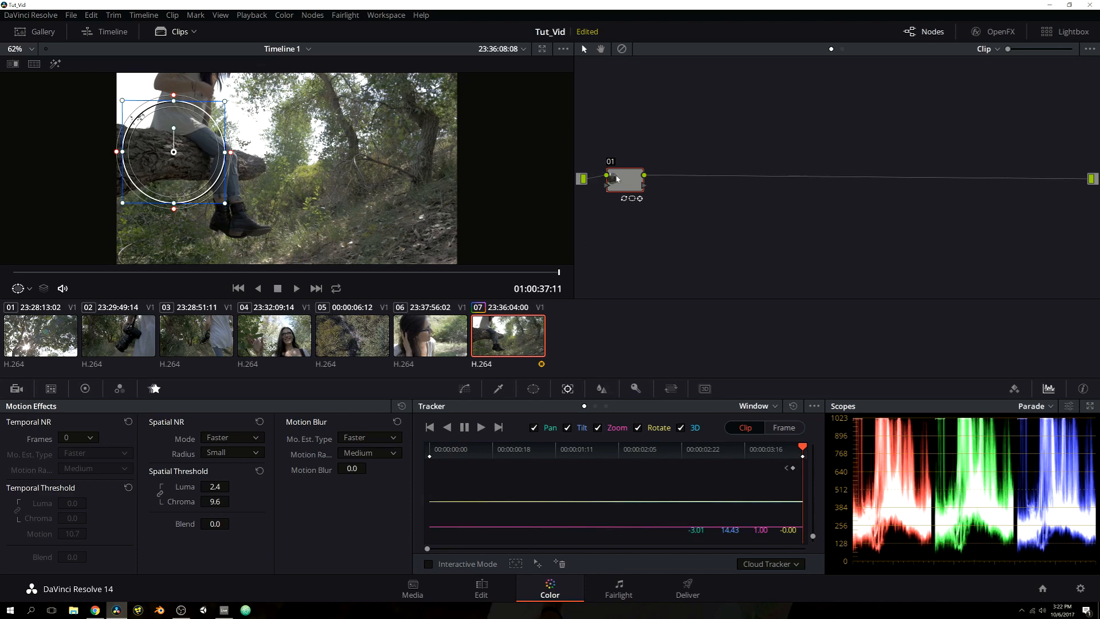
- Preview the circle window with Highlight, soften its edge and stretch it into a tall oval around the woman
{"action": "key", "text": "shift+h"}
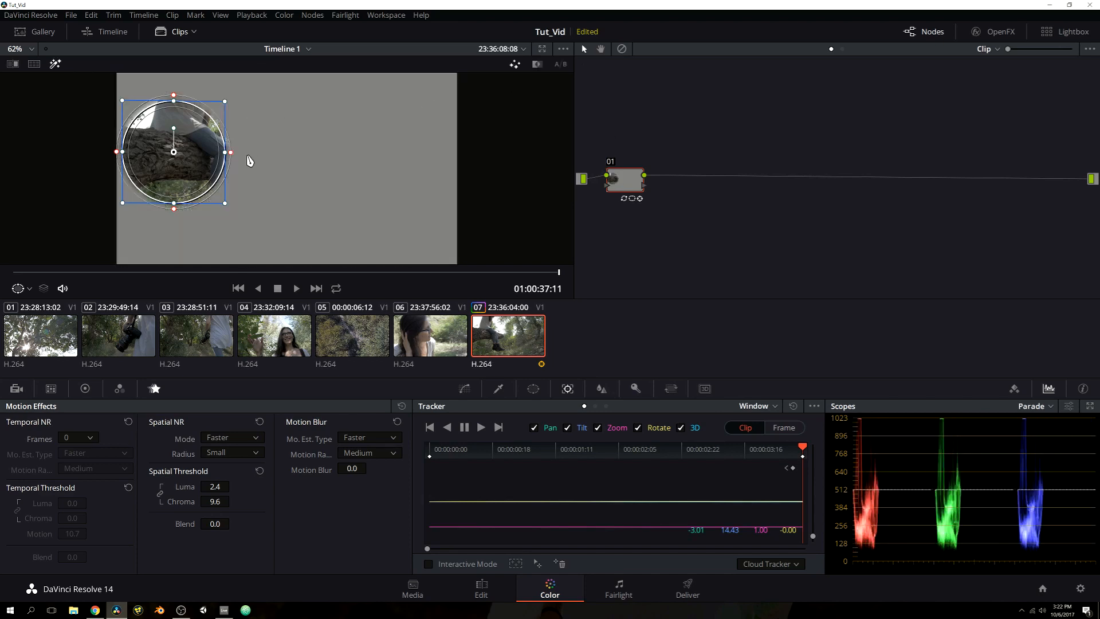
{"action": "left_click_drag", "start_coordinate": [232, 155], "coordinate": [251, 153]}
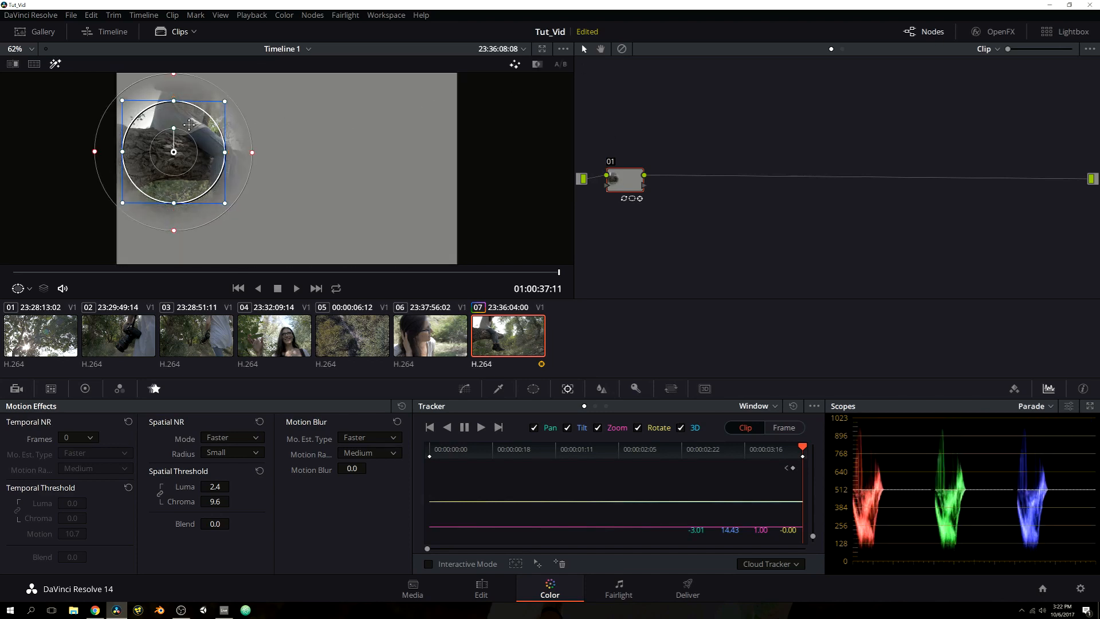
{"action": "left_click_drag", "start_coordinate": [192, 119], "coordinate": [204, 77]}
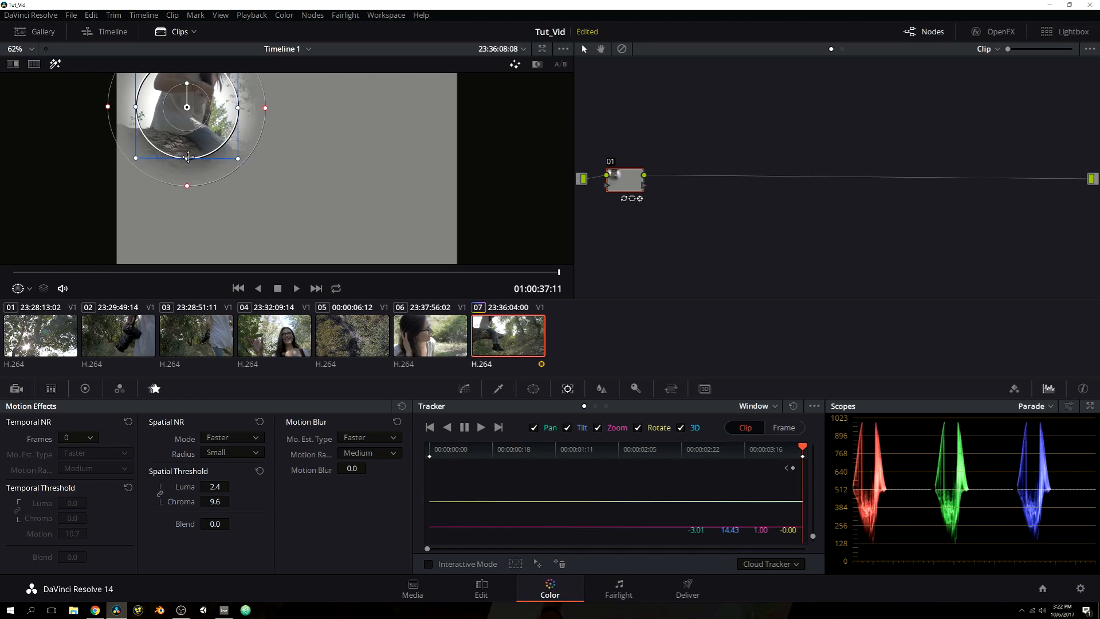
{"action": "left_click_drag", "start_coordinate": [188, 161], "coordinate": [192, 227]}
{"action": "left_click_drag", "start_coordinate": [196, 173], "coordinate": [208, 189]}
- Shape a gentle S-curve in the Custom curve with raised highlights and slightly lowered shadows, and turn off Highlight
{"action": "left_click", "coordinate": [465, 392]}
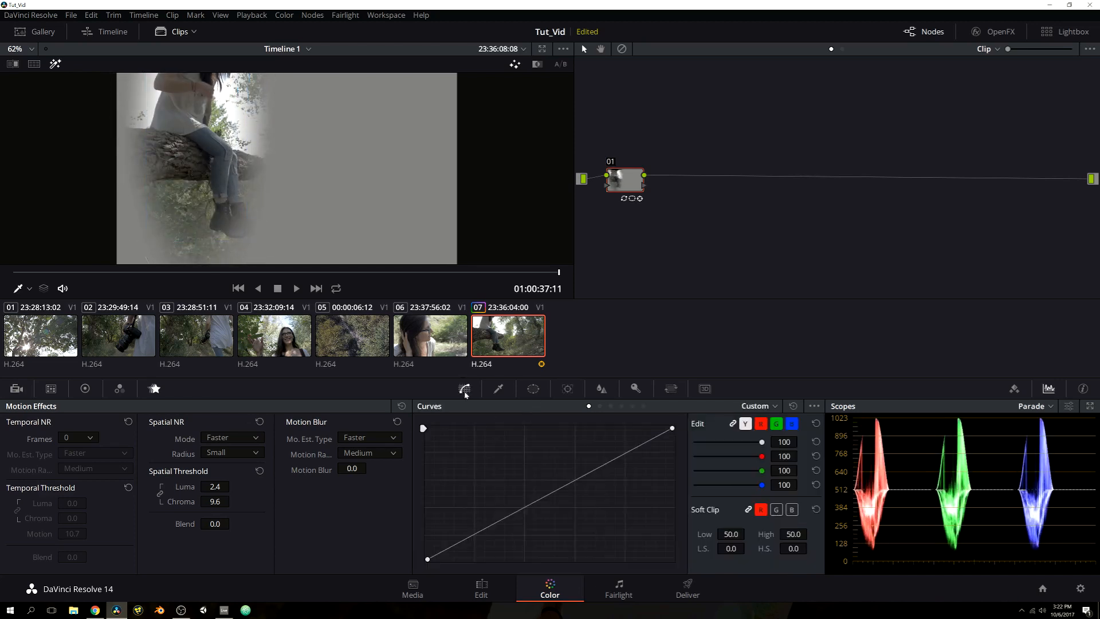
{"action": "left_click_drag", "start_coordinate": [571, 482], "coordinate": [560, 472]}
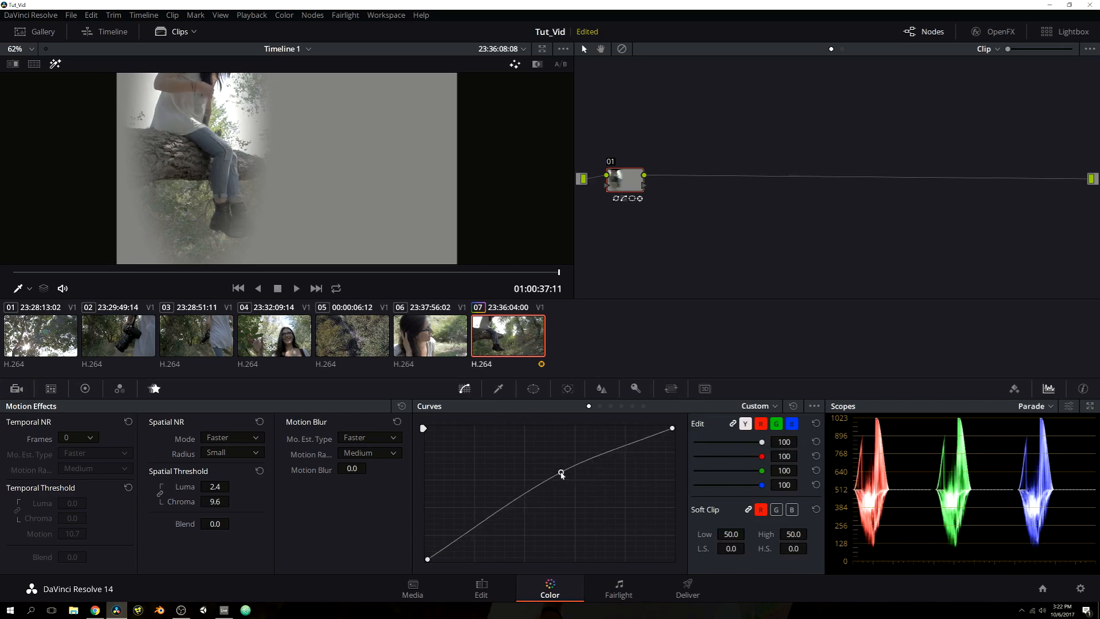
{"action": "left_click_drag", "start_coordinate": [490, 519], "coordinate": [489, 521]}
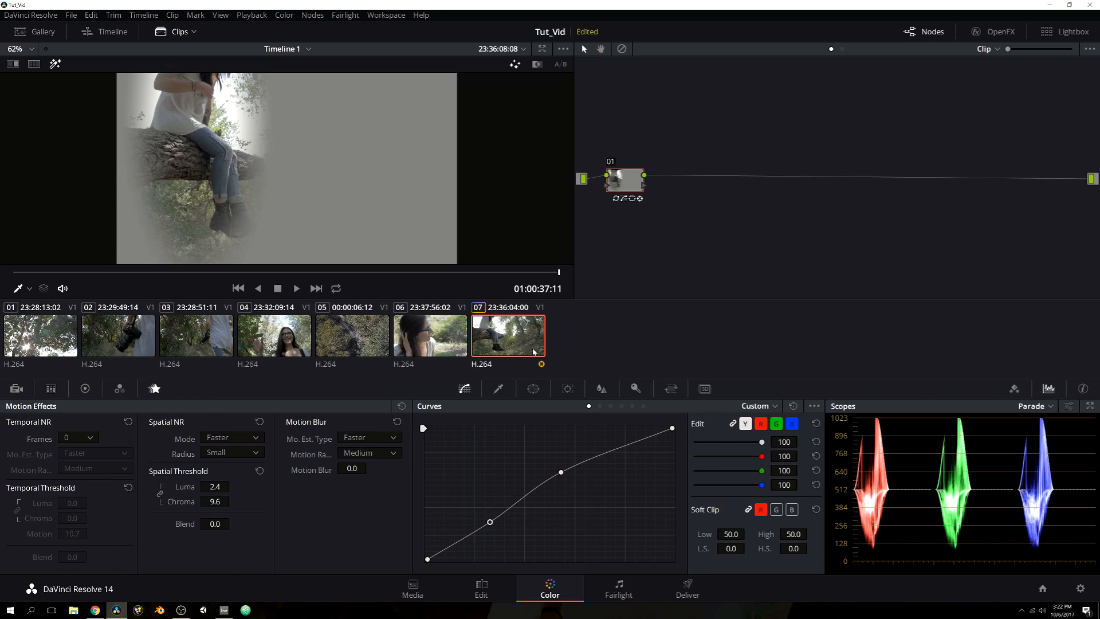
{"action": "key", "text": "shift+h"}
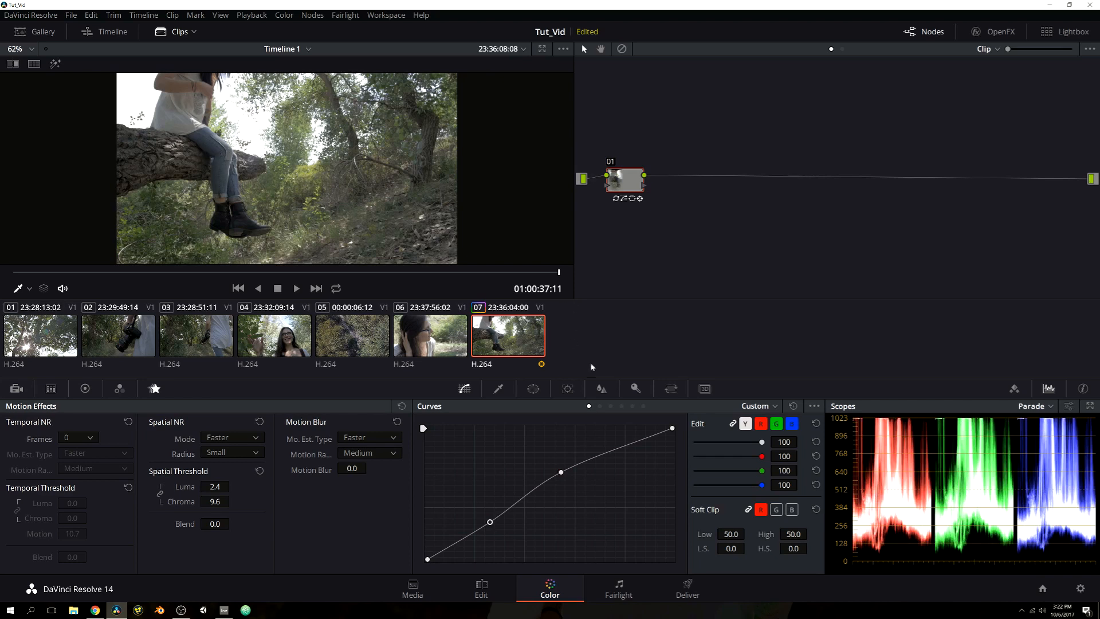
- Turn off the circle window and clear its tracking data
{"action": "left_click", "coordinate": [538, 394]}
{"action": "left_click", "coordinate": [439, 490]}
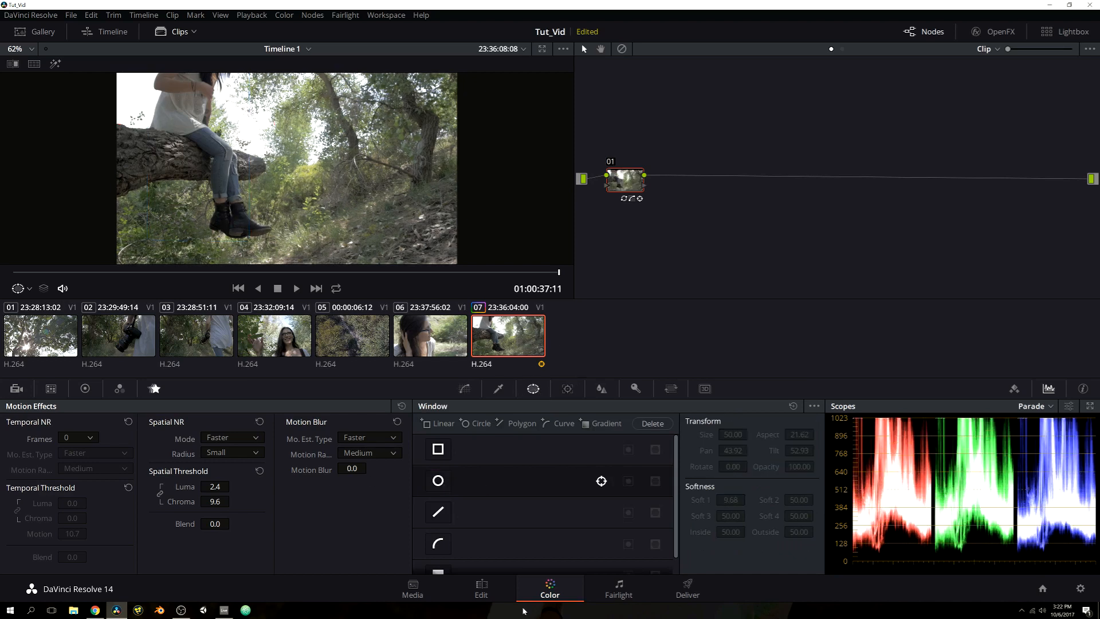
{"action": "left_click", "coordinate": [567, 388]}
{"action": "left_click", "coordinate": [537, 562]}
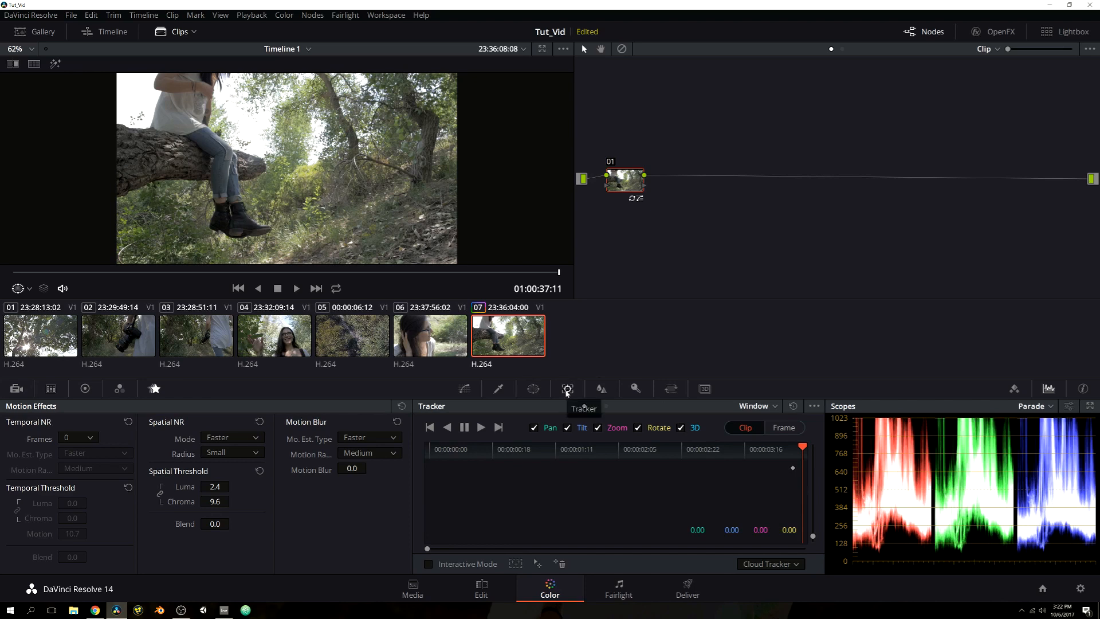
- Look through the Tracker's Window, Stabilizer and FX modes and examine the stabilization types Perspective, Similarity and Translation
{"action": "left_click", "coordinate": [596, 406]}
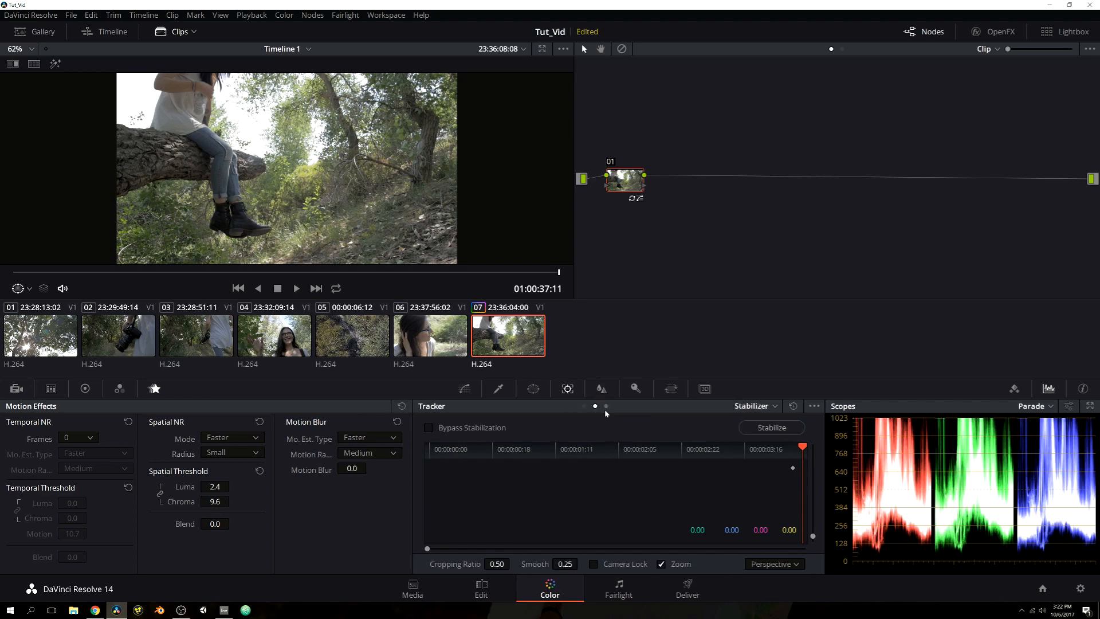
{"action": "left_click", "coordinate": [606, 406]}
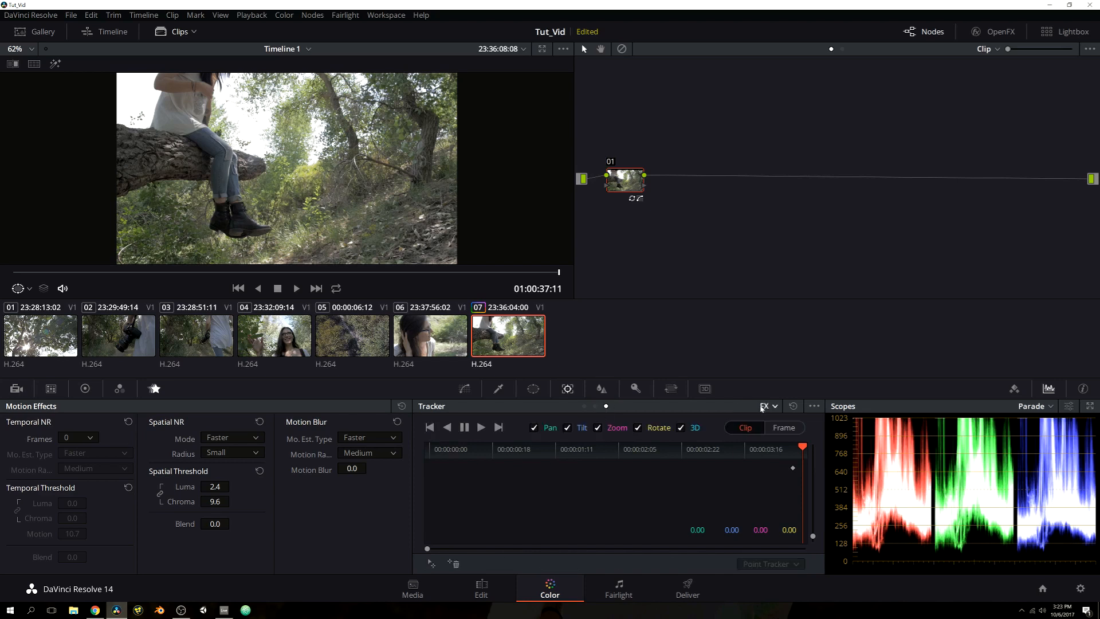
{"action": "left_click", "coordinate": [583, 406]}
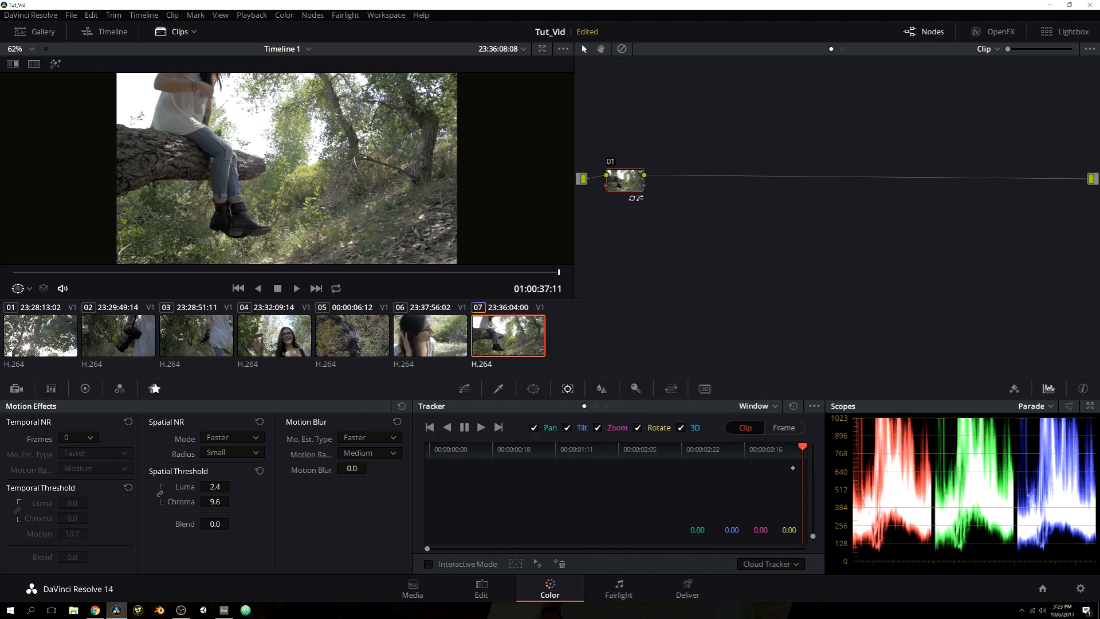
{"action": "left_click", "coordinate": [595, 406]}
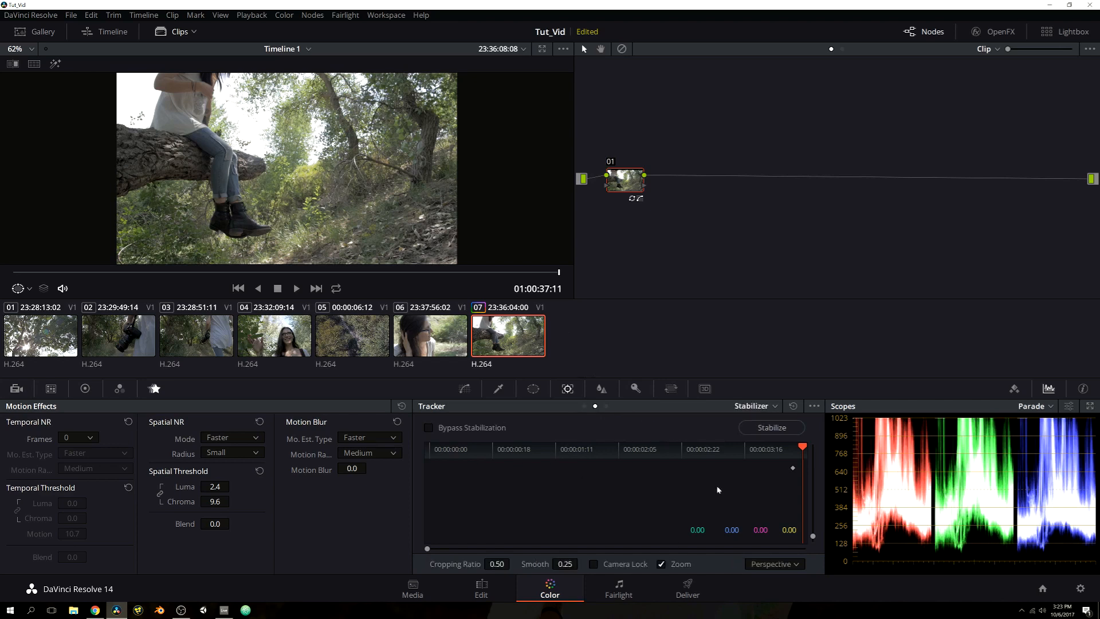
{"action": "left_click", "coordinate": [773, 565]}
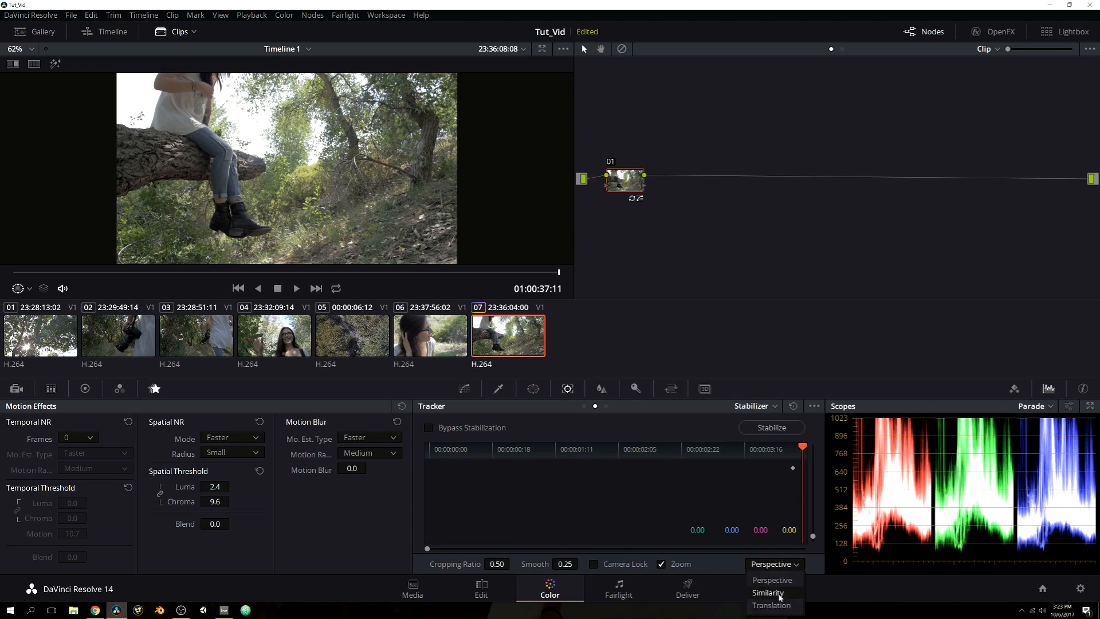
{"action": "left_click", "coordinate": [779, 568]}
{"action": "left_click", "coordinate": [775, 565]}
{"action": "left_click", "coordinate": [778, 568]}
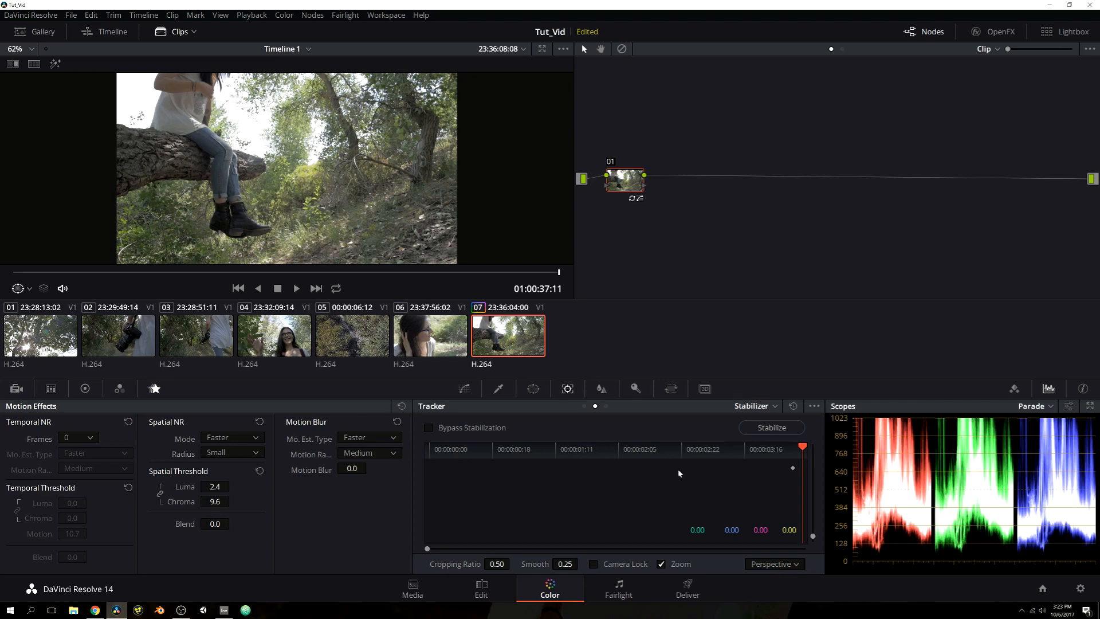
- Try blurring the image with a Blur Radius of 0.59, and lower the radius to 0.42 to sharpen it
{"action": "left_click", "coordinate": [601, 388]}
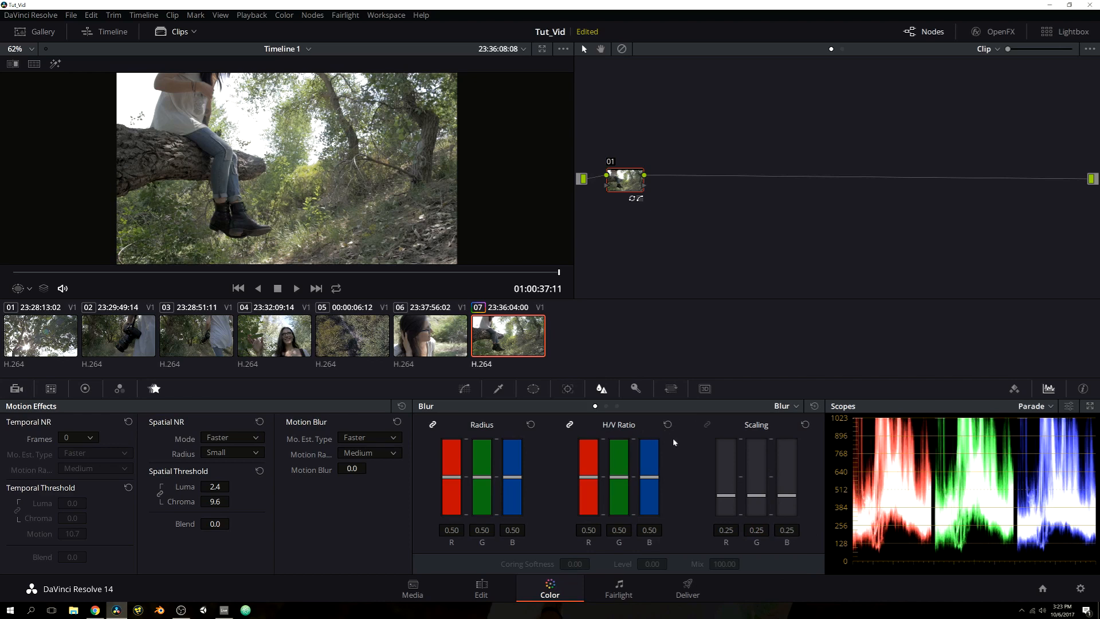
{"action": "left_click_drag", "start_coordinate": [490, 476], "coordinate": [480, 471]}
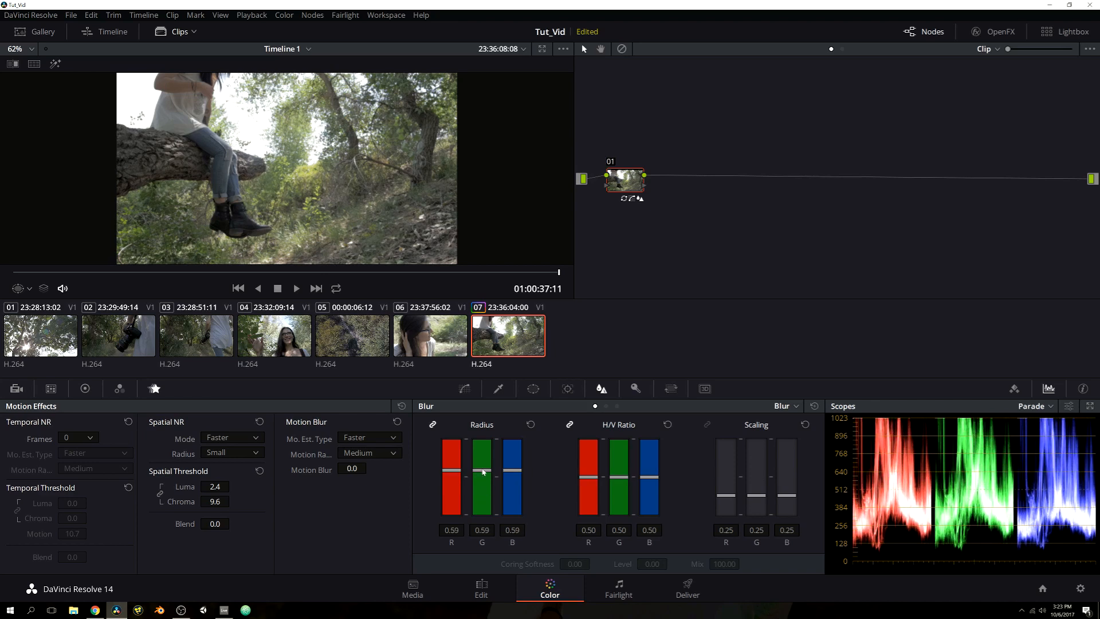
{"action": "left_click_drag", "start_coordinate": [483, 471], "coordinate": [508, 476]}
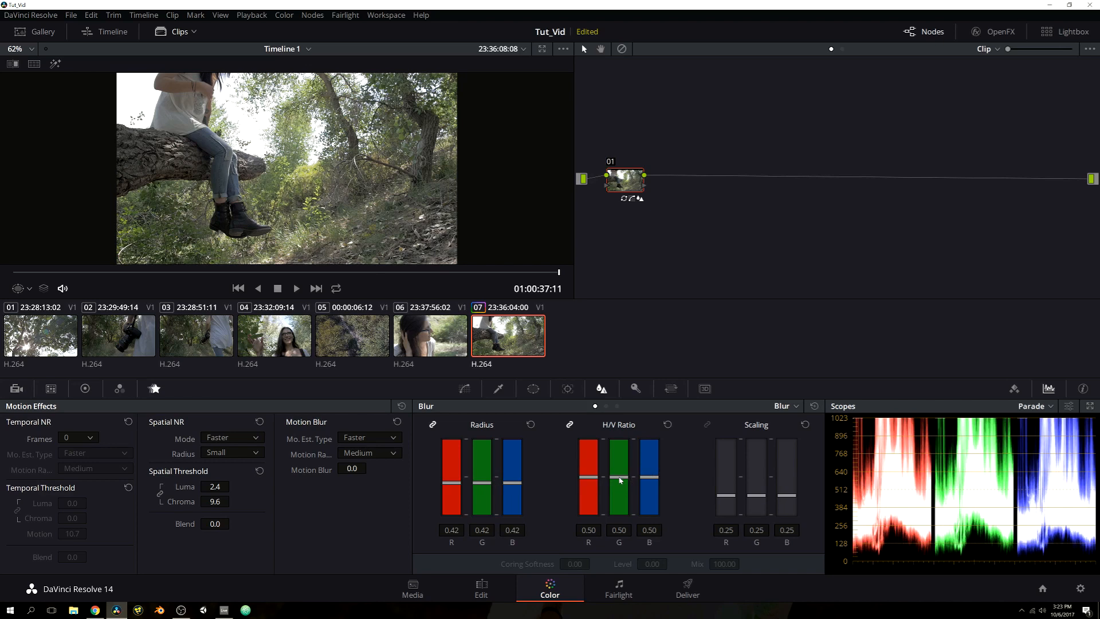
- Reset the Blur Radius on node 01 and bring up the Key settings
{"action": "left_click", "coordinate": [530, 424]}
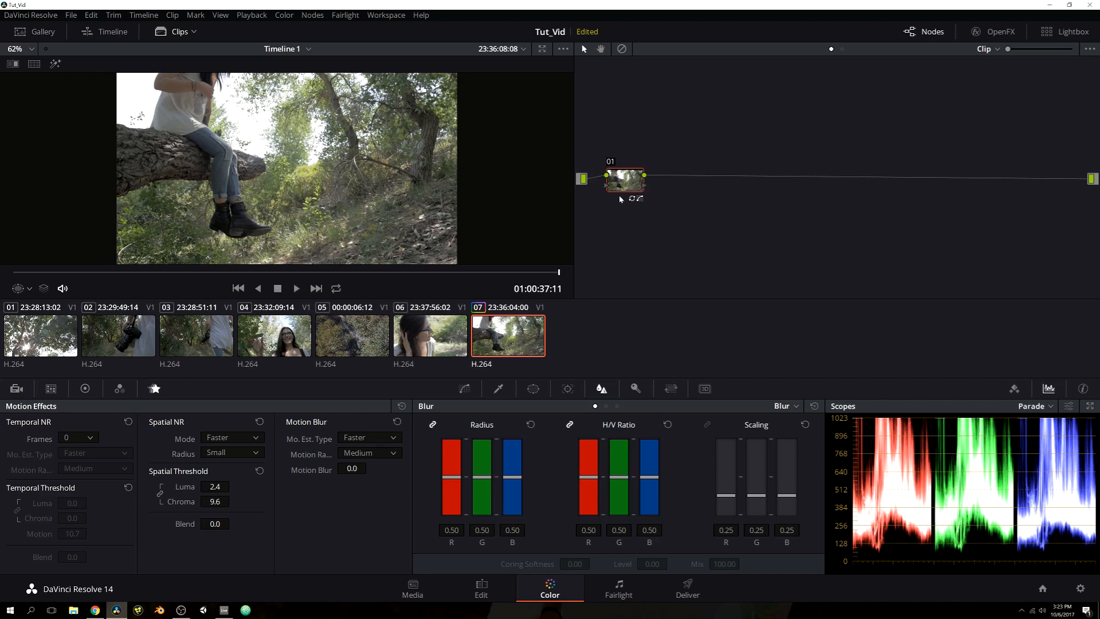
{"action": "left_click_drag", "start_coordinate": [614, 182], "coordinate": [622, 182]}
{"action": "left_click", "coordinate": [636, 388]}
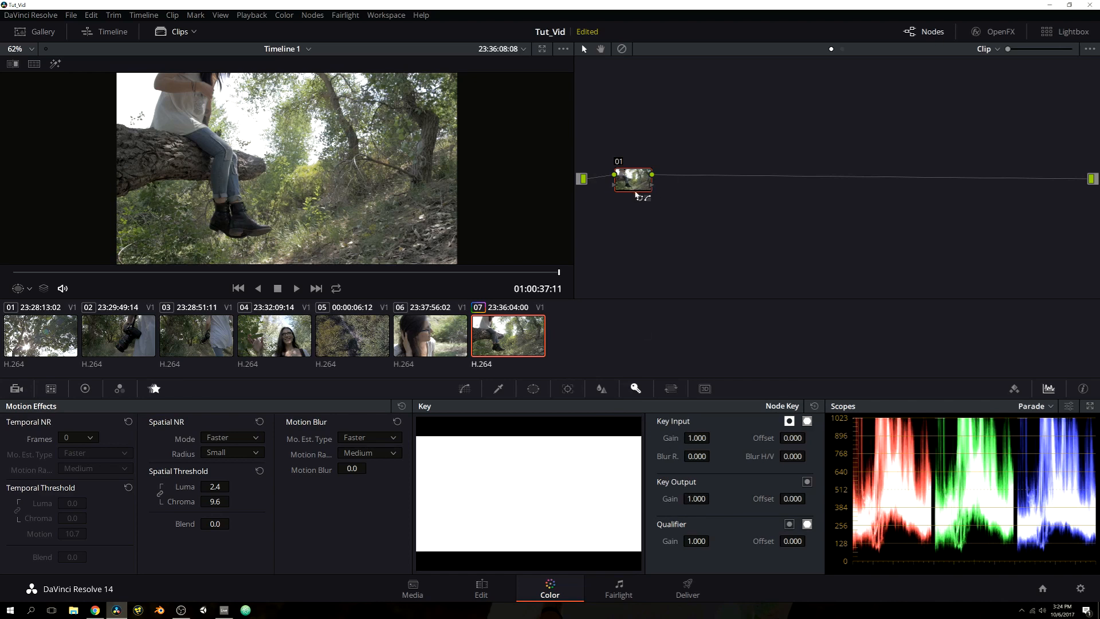
- Add a serial node after node 01 and apply the Film Looks 3D LUT Rec709 Fujifilm 3513DI D65 to it
{"action": "key", "text": "alt+s"}
{"action": "left_click_drag", "start_coordinate": [681, 183], "coordinate": [758, 173]}
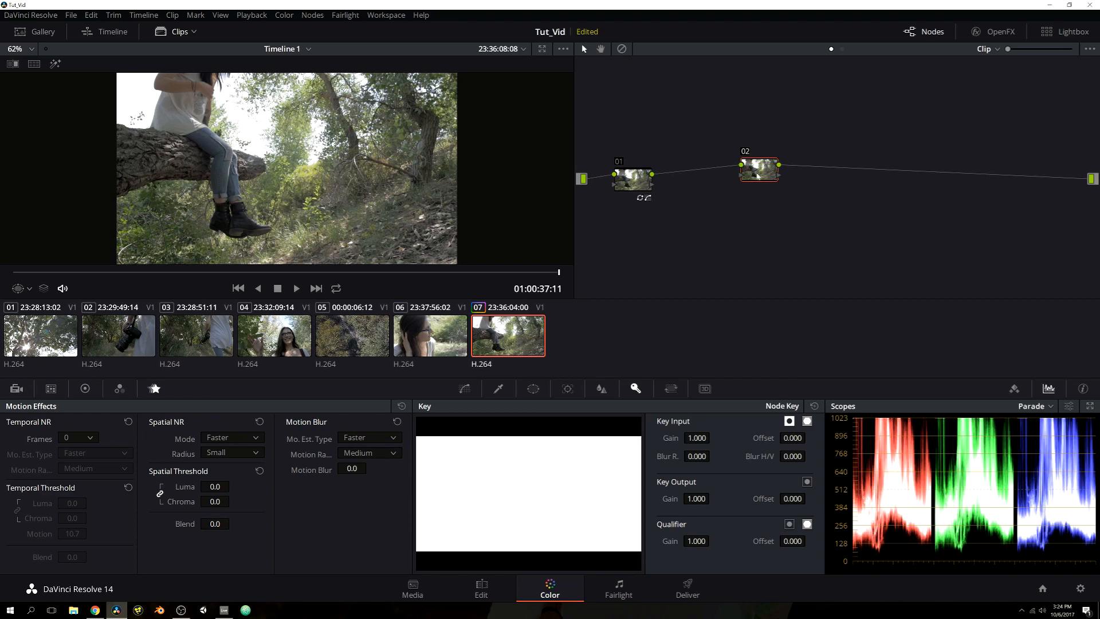
{"action": "right_click", "coordinate": [757, 175]}
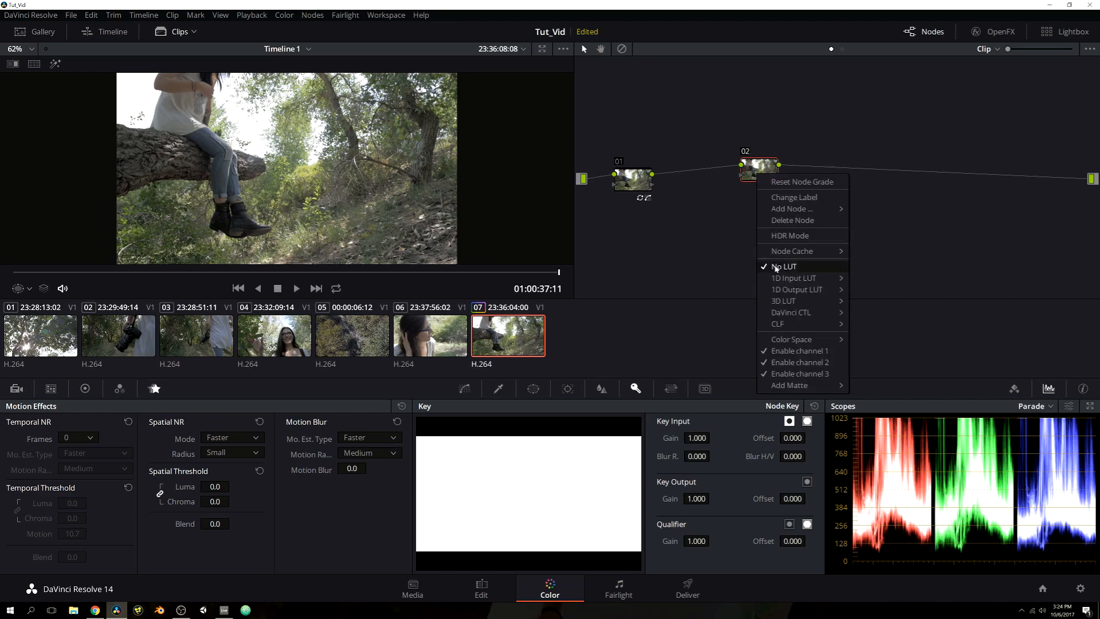
{"action": "mouse_move", "coordinate": [803, 305]}
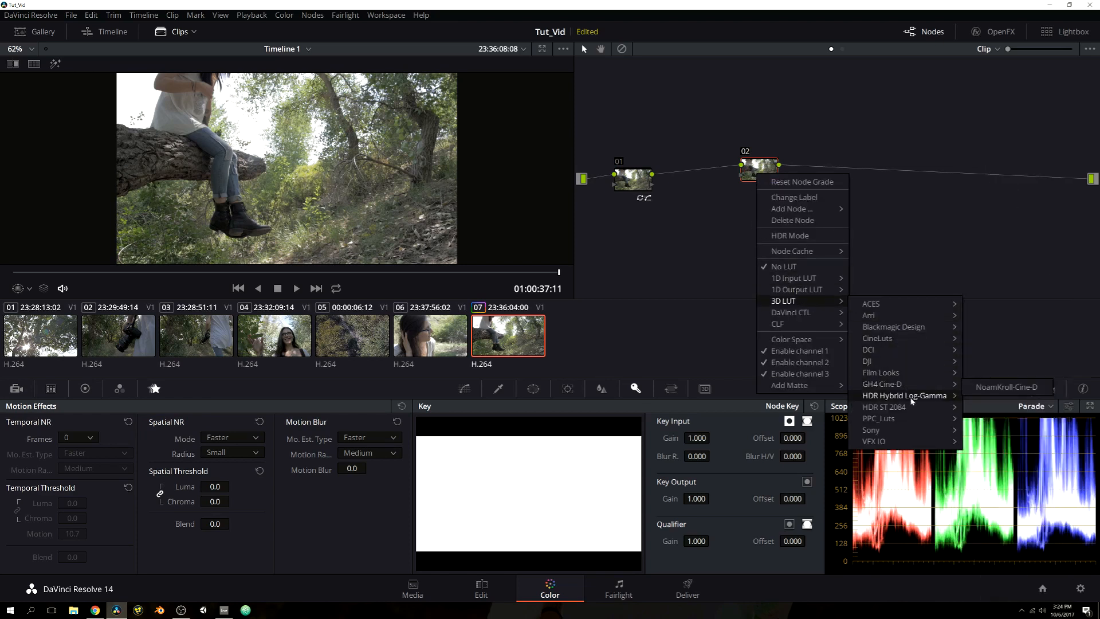
{"action": "mouse_move", "coordinate": [906, 420]}
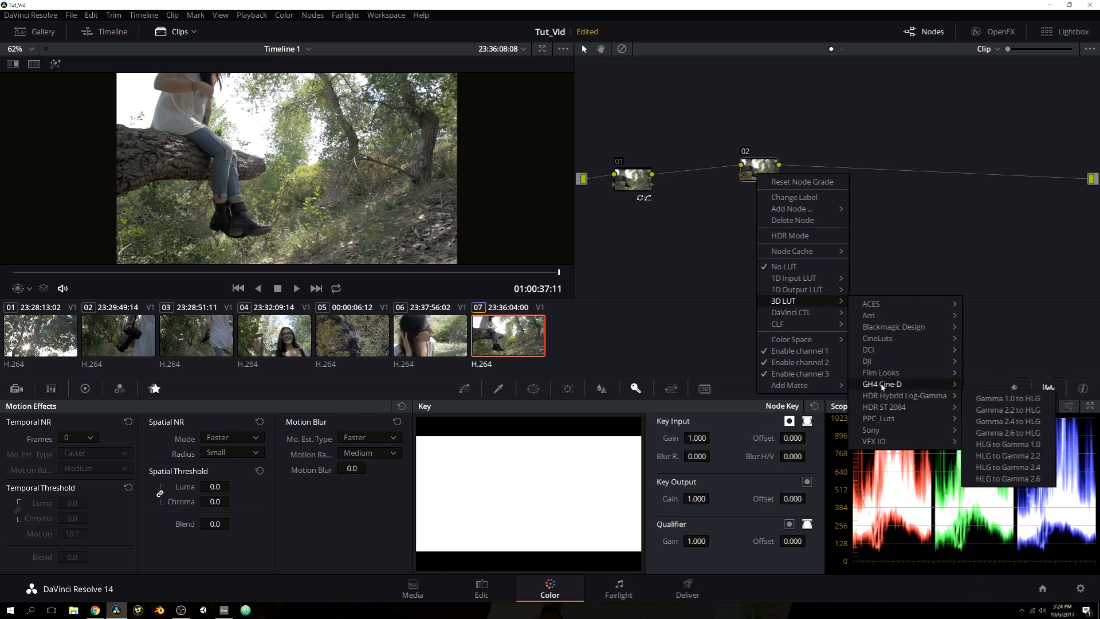
{"action": "mouse_move", "coordinate": [883, 360]}
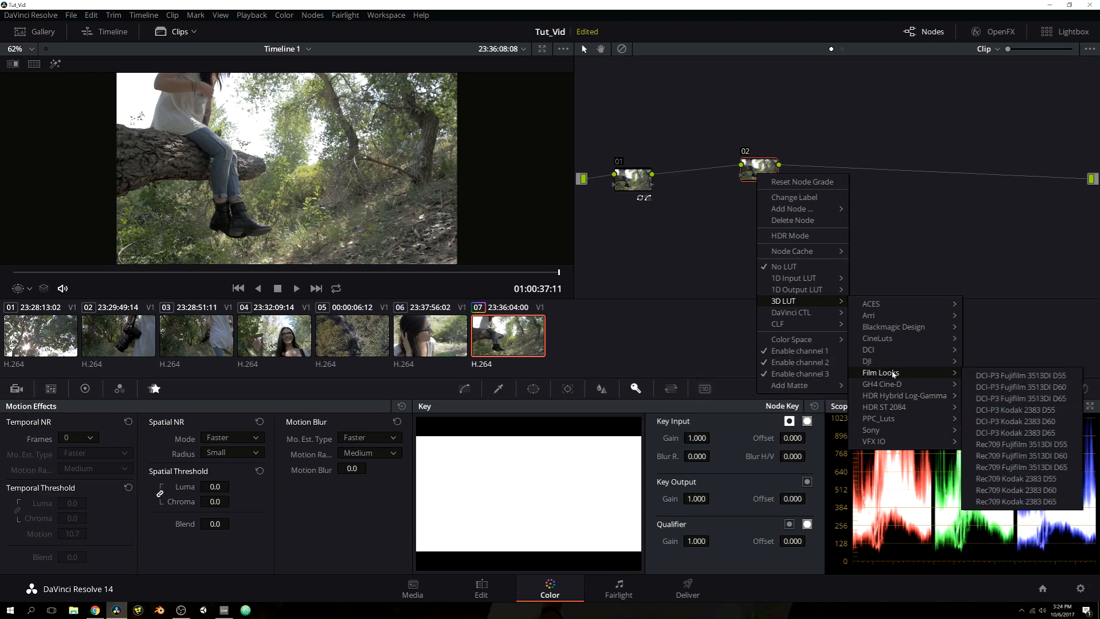
{"action": "left_click", "coordinate": [1023, 468]}
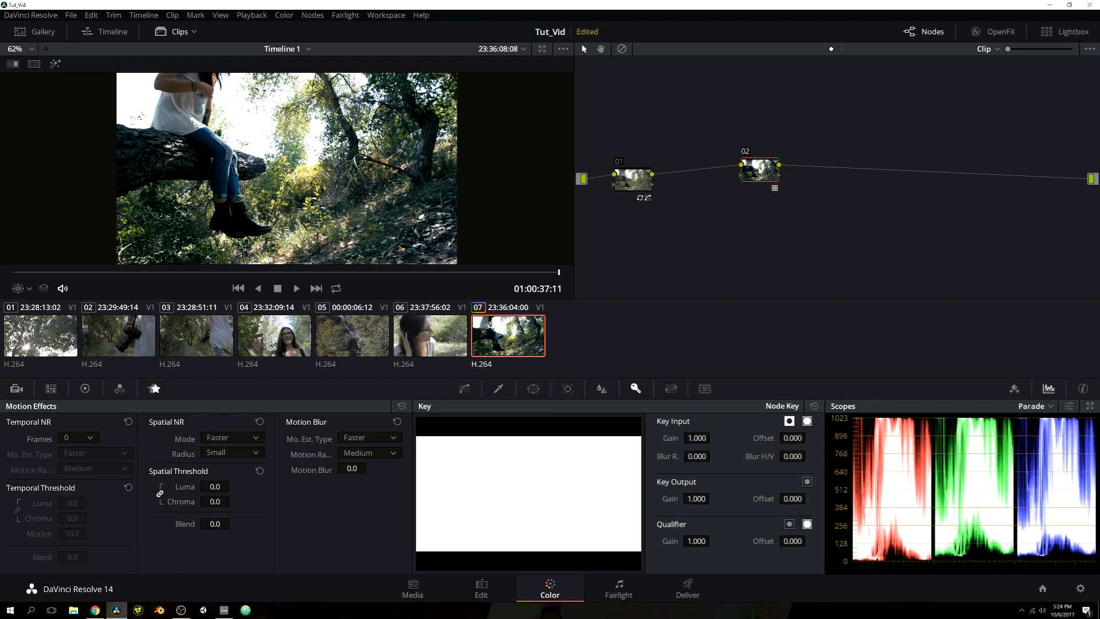
{"action": "left_click_drag", "start_coordinate": [748, 166], "coordinate": [758, 173]}
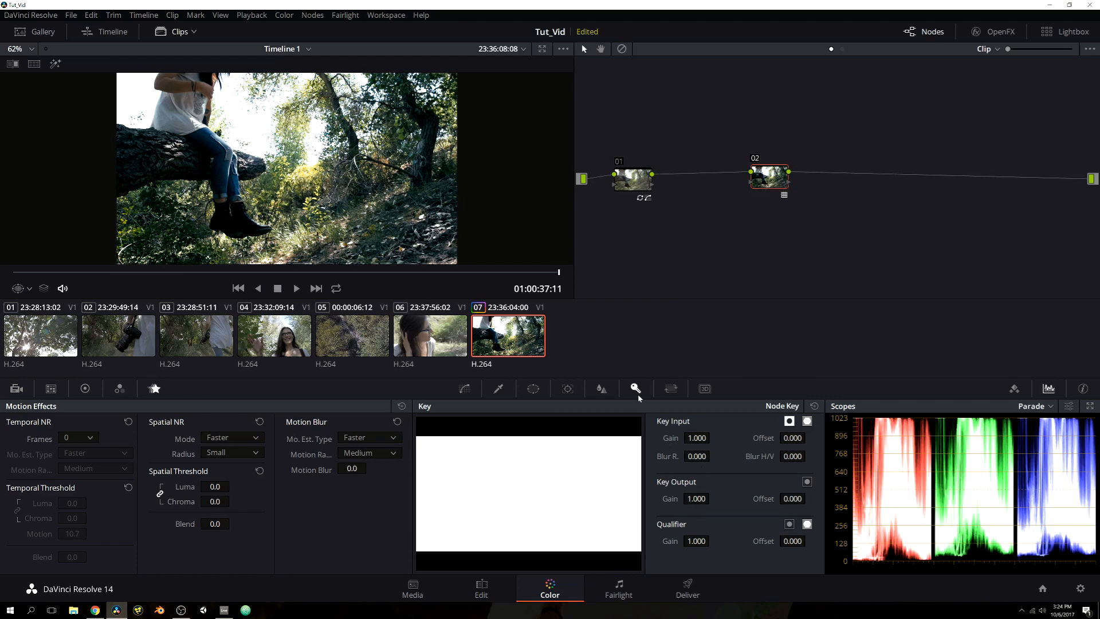
- Lower node 02's Key Output Gain to 0.553 and compare the image with the node disabled and enabled
{"action": "left_click_drag", "start_coordinate": [671, 499], "coordinate": [623, 498]}
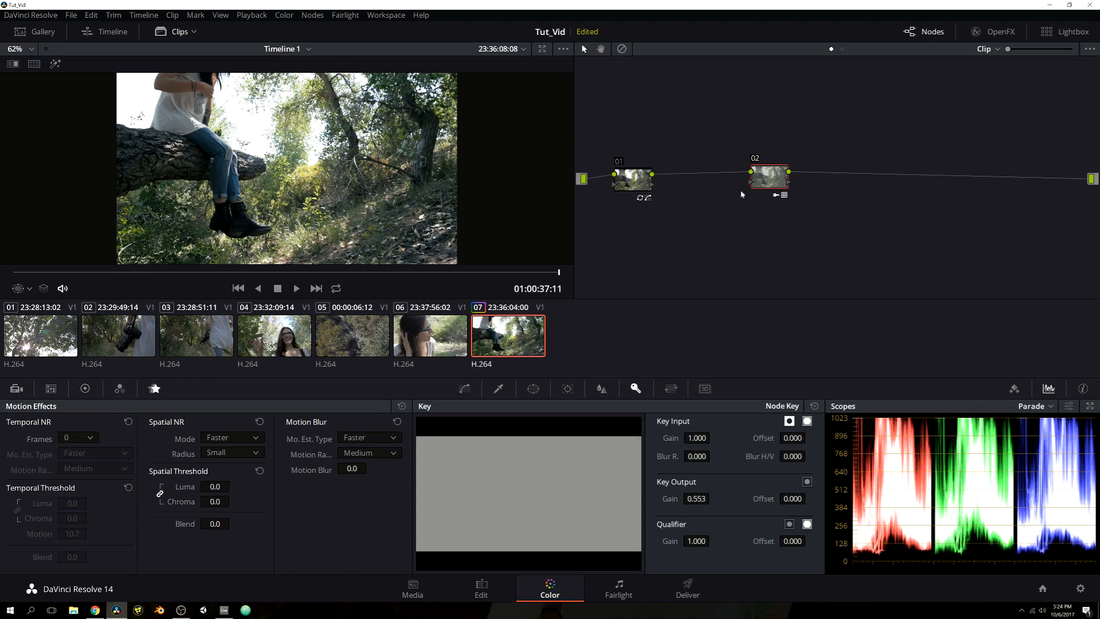
{"action": "left_click", "coordinate": [753, 161]}
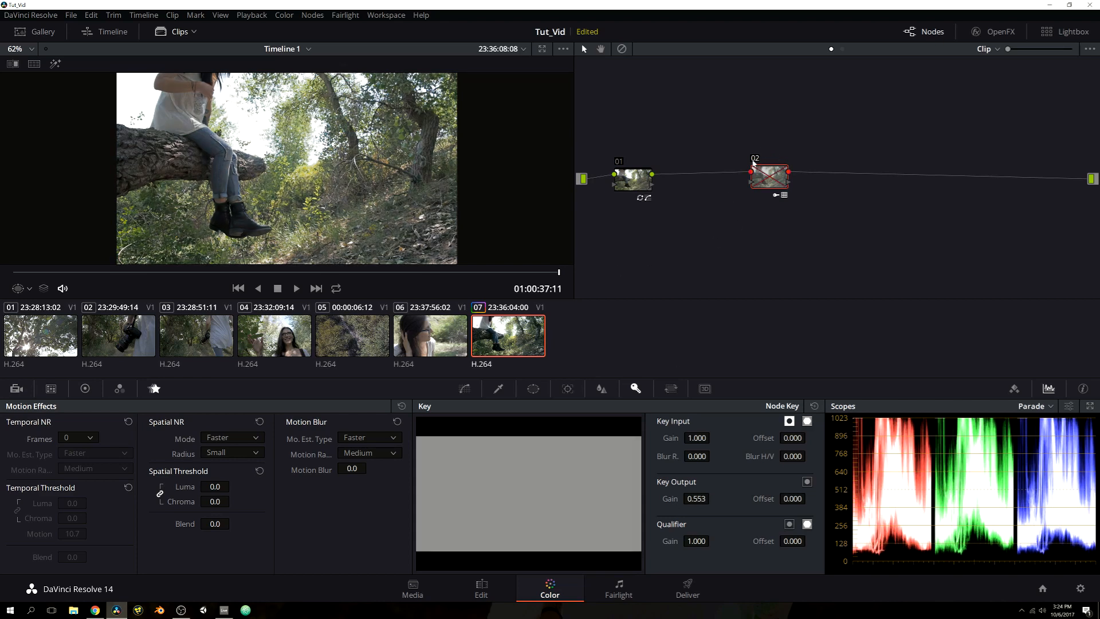
{"action": "left_click", "coordinate": [754, 162]}
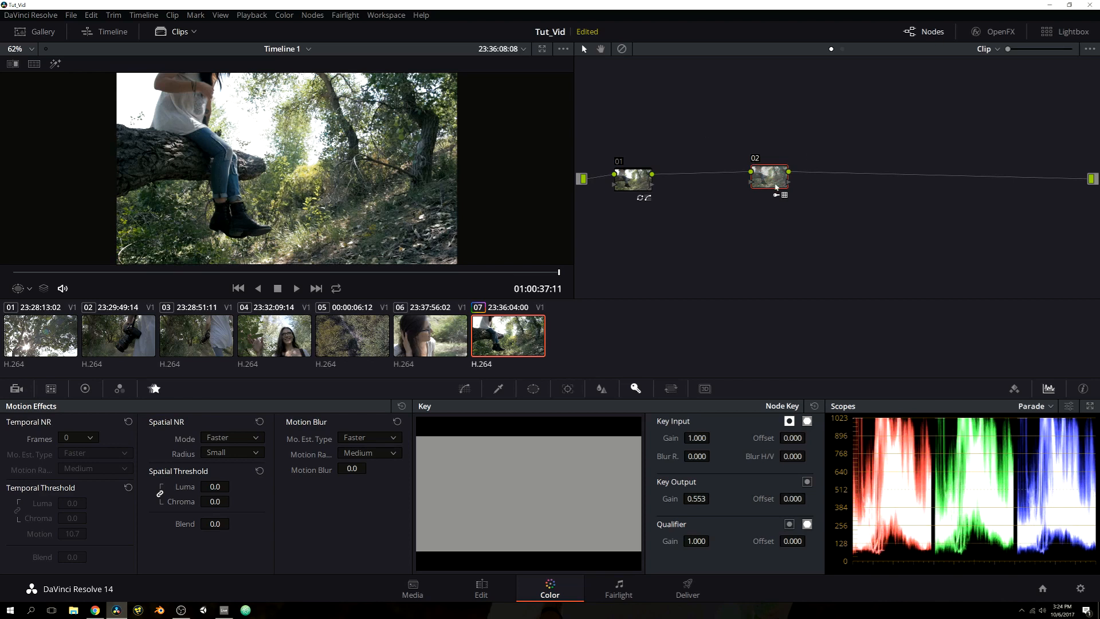
{"action": "left_click_drag", "start_coordinate": [785, 184], "coordinate": [777, 184]}
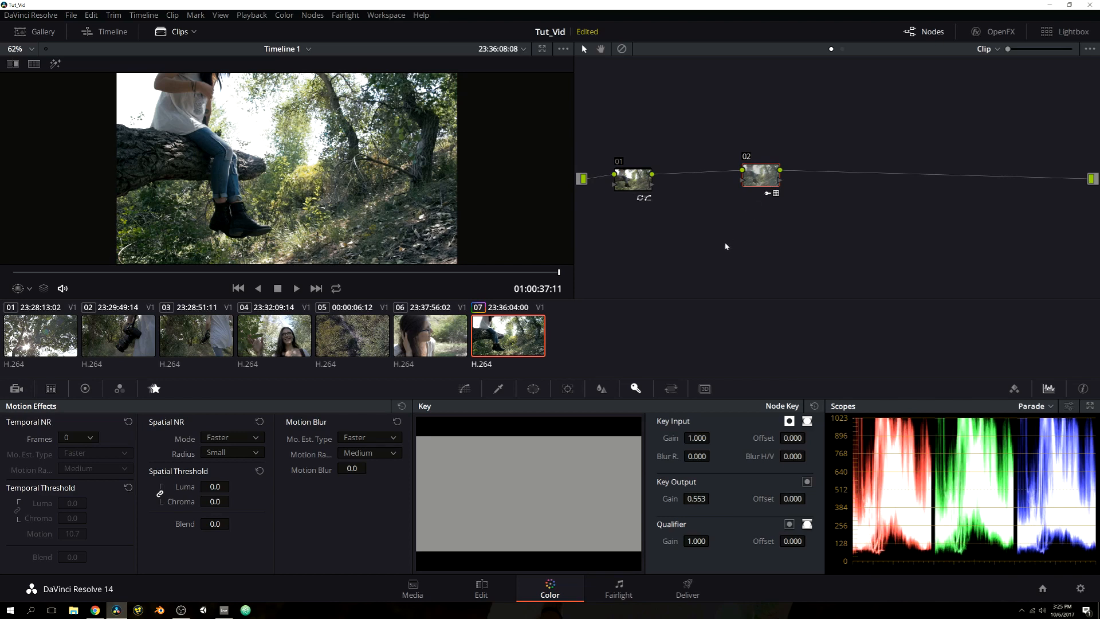
- Look at the Sizing and Key palettes and return to the Custom curve
{"action": "left_click", "coordinate": [671, 389]}
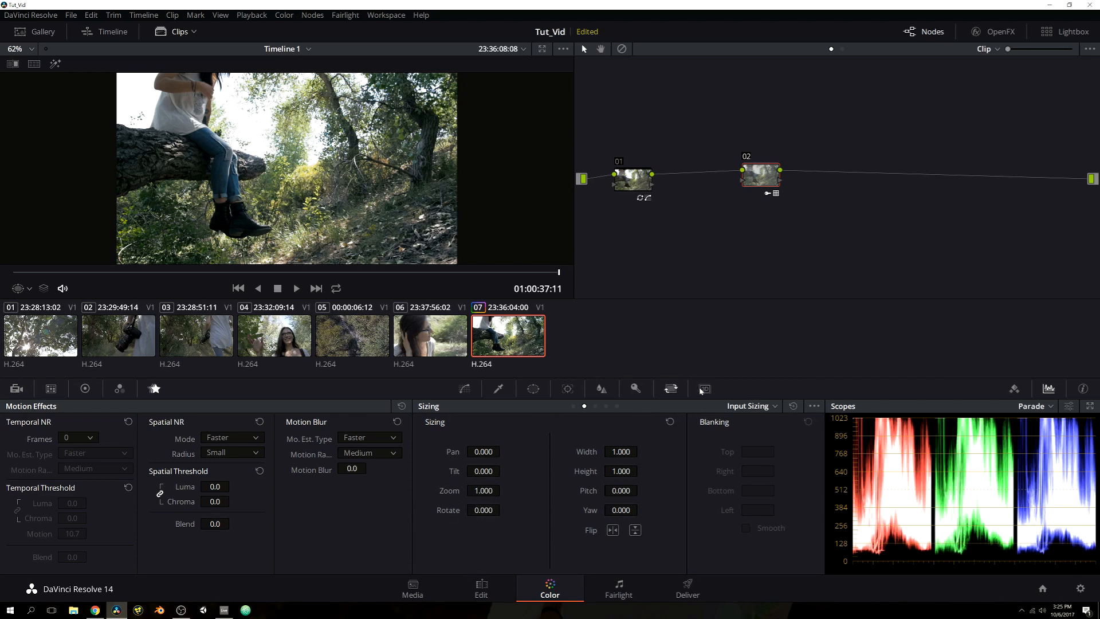
{"action": "left_click", "coordinate": [636, 388]}
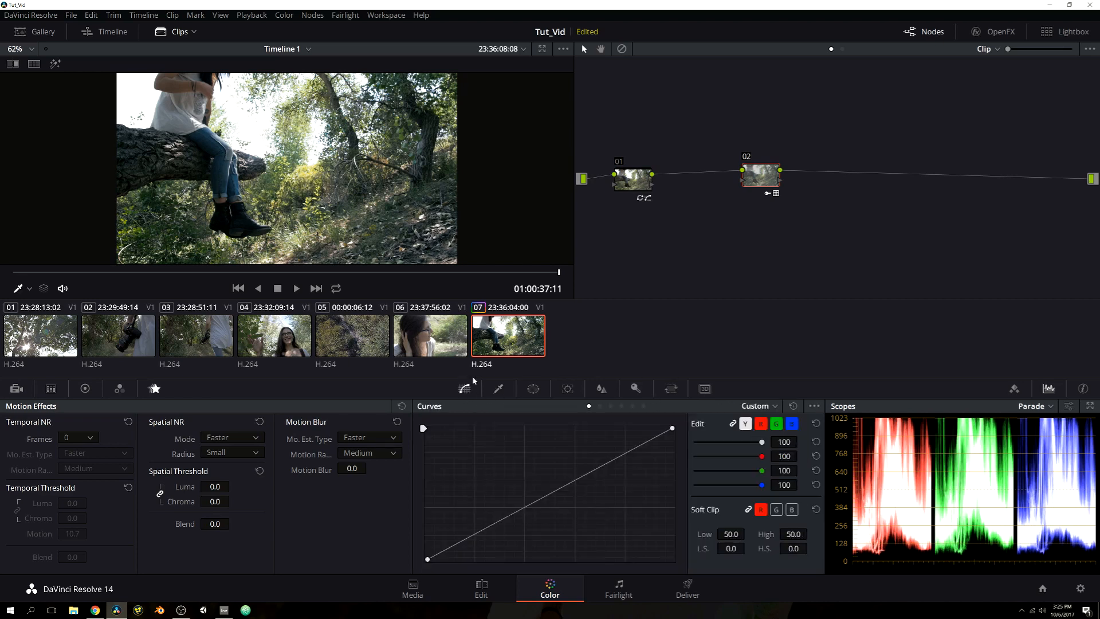
{"action": "left_click", "coordinate": [464, 389]}
- Undo the key gain and LUT changes on node 02 and remove that node
{"action": "left_click_drag", "start_coordinate": [766, 179], "coordinate": [766, 174]}
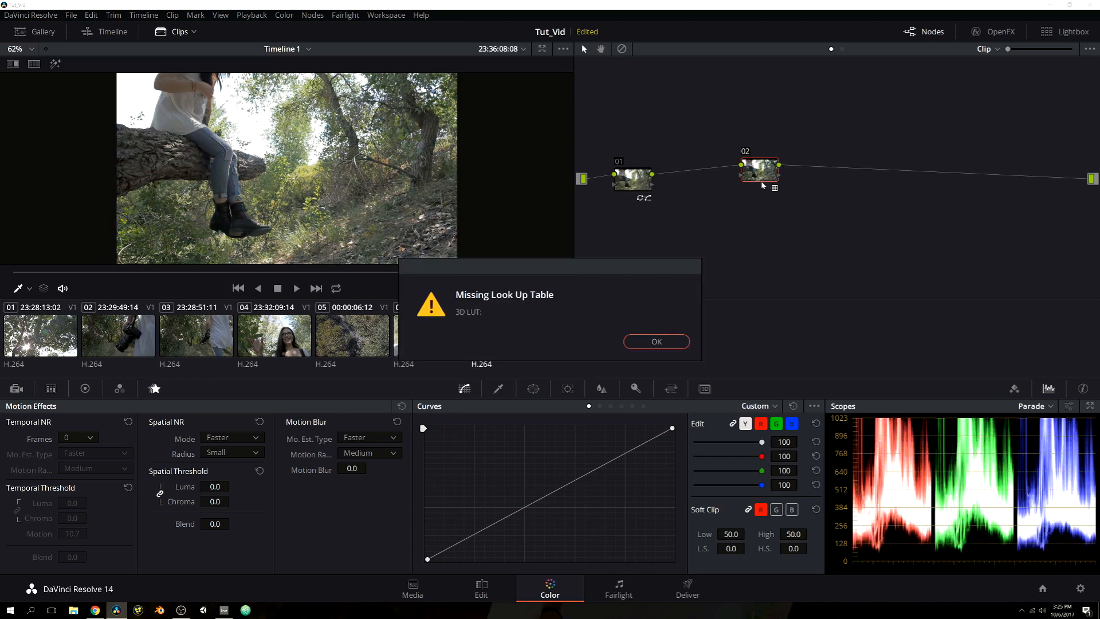
{"action": "left_click", "coordinate": [685, 338]}
{"action": "left_click_drag", "start_coordinate": [757, 174], "coordinate": [678, 183]}
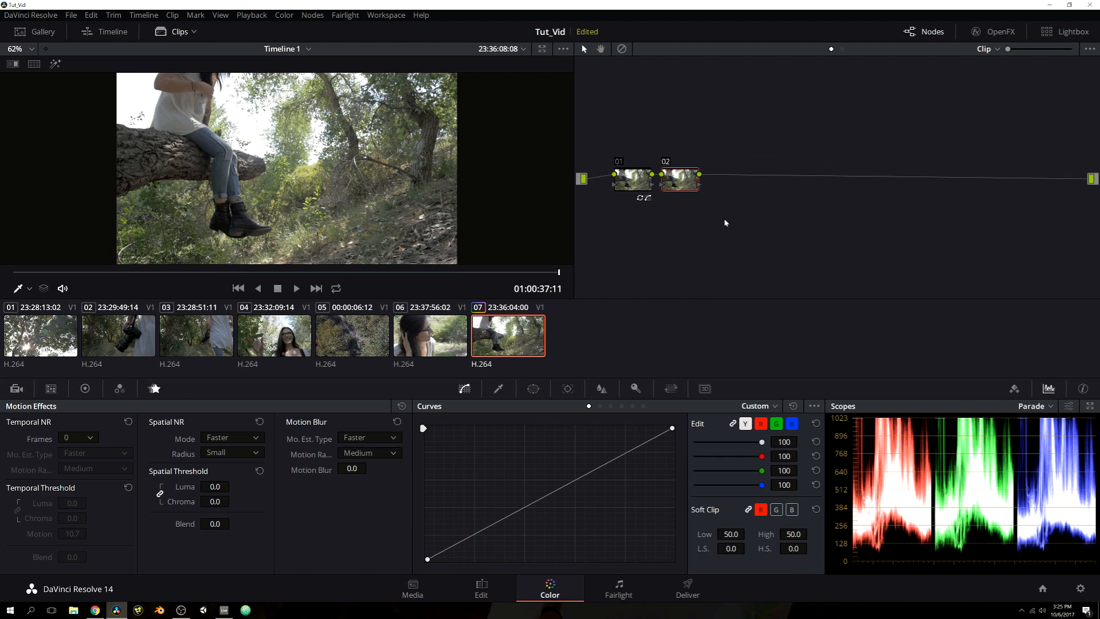
{"action": "key", "text": "Delete"}
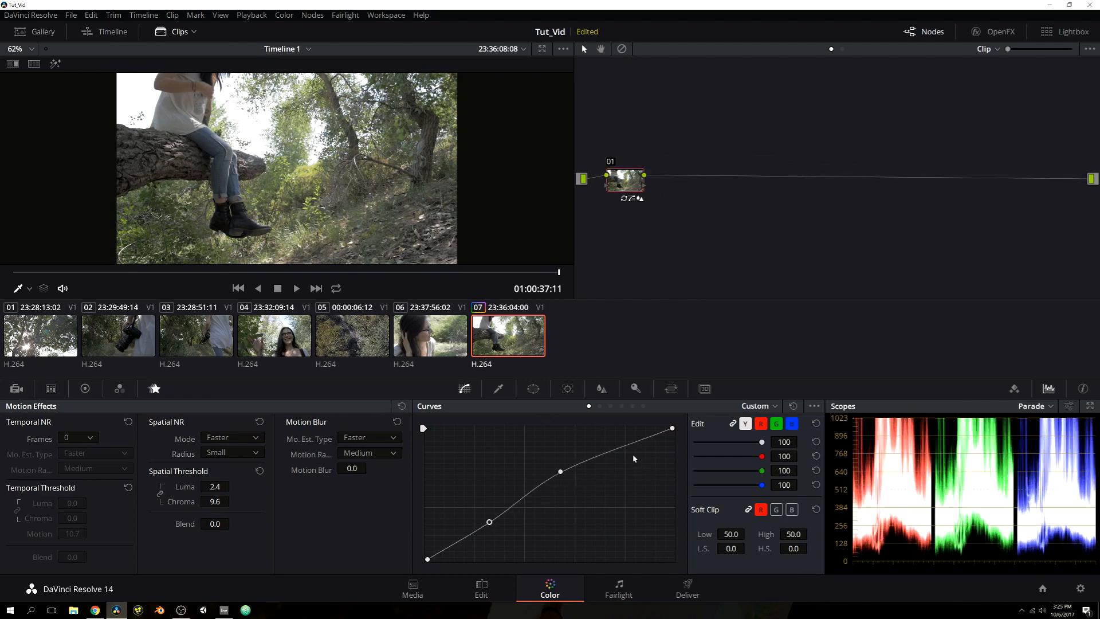
- Reset the Custom curve and the entire grade of node 01
{"action": "left_click", "coordinate": [793, 407]}
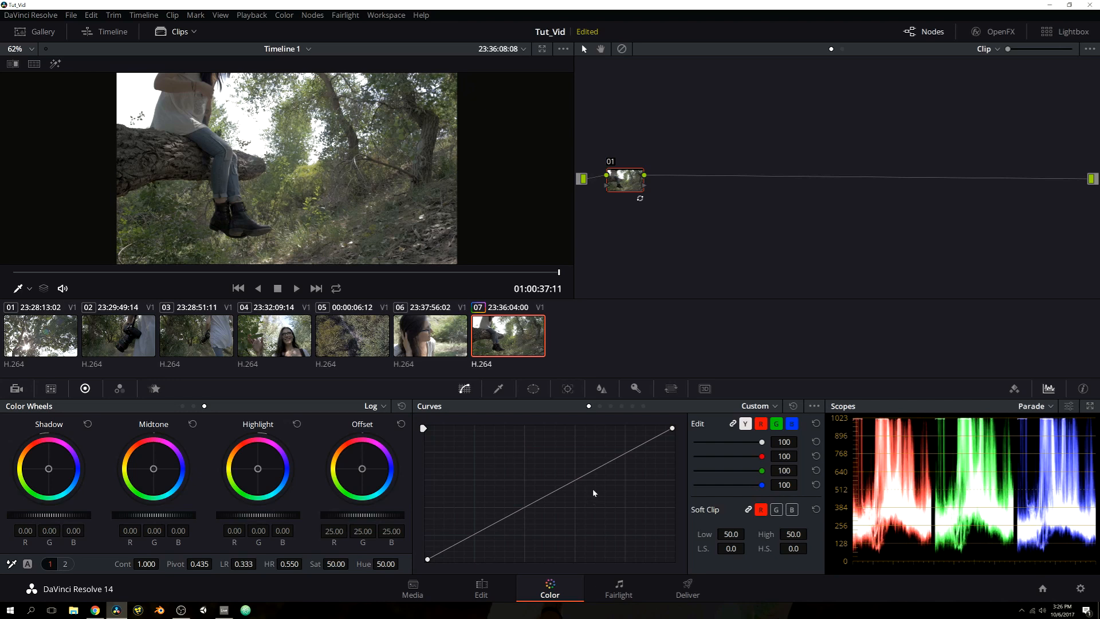
{"action": "right_click", "coordinate": [628, 179]}
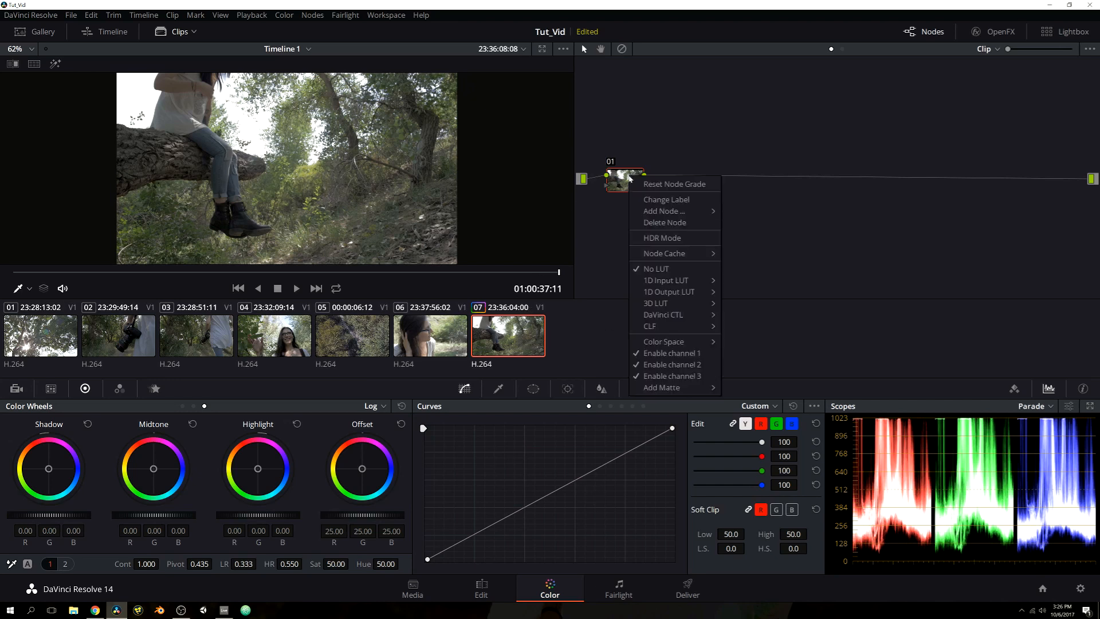
{"action": "left_click", "coordinate": [659, 183]}
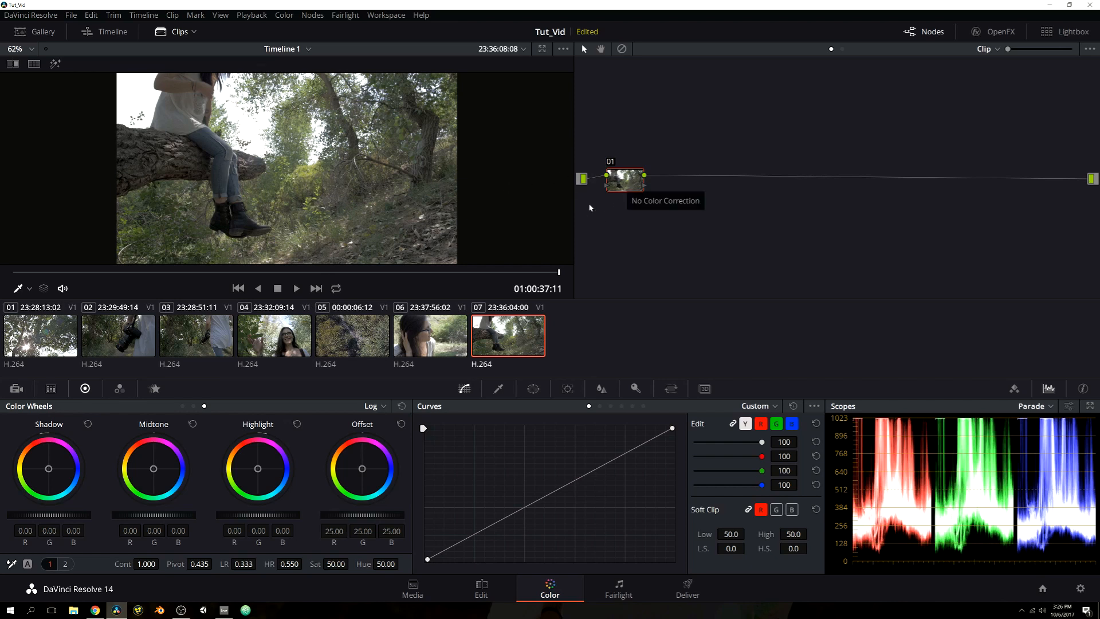
- Add spatial noise reduction to node 01 by raising its Spatial Threshold
{"action": "left_click", "coordinate": [152, 390]}
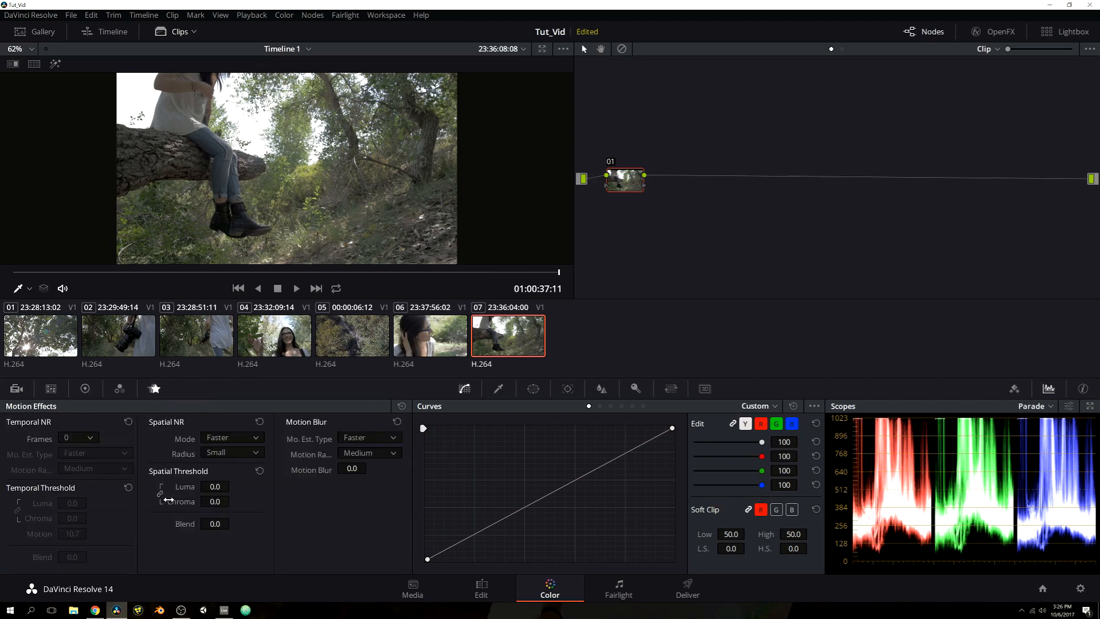
{"action": "left_click_drag", "start_coordinate": [207, 487], "coordinate": [232, 501]}
- Raise node 01's Saturation to 65.50, try a Contrast of 1.140 and reset the contrast
{"action": "left_click", "coordinate": [84, 389]}
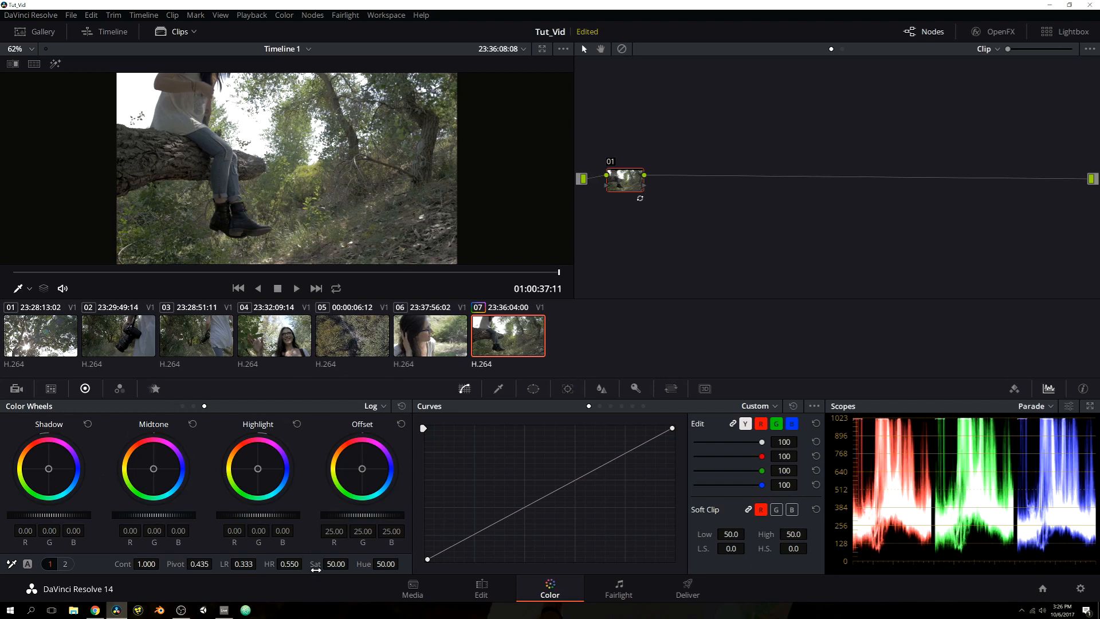
{"action": "left_click_drag", "start_coordinate": [335, 563], "coordinate": [352, 563]}
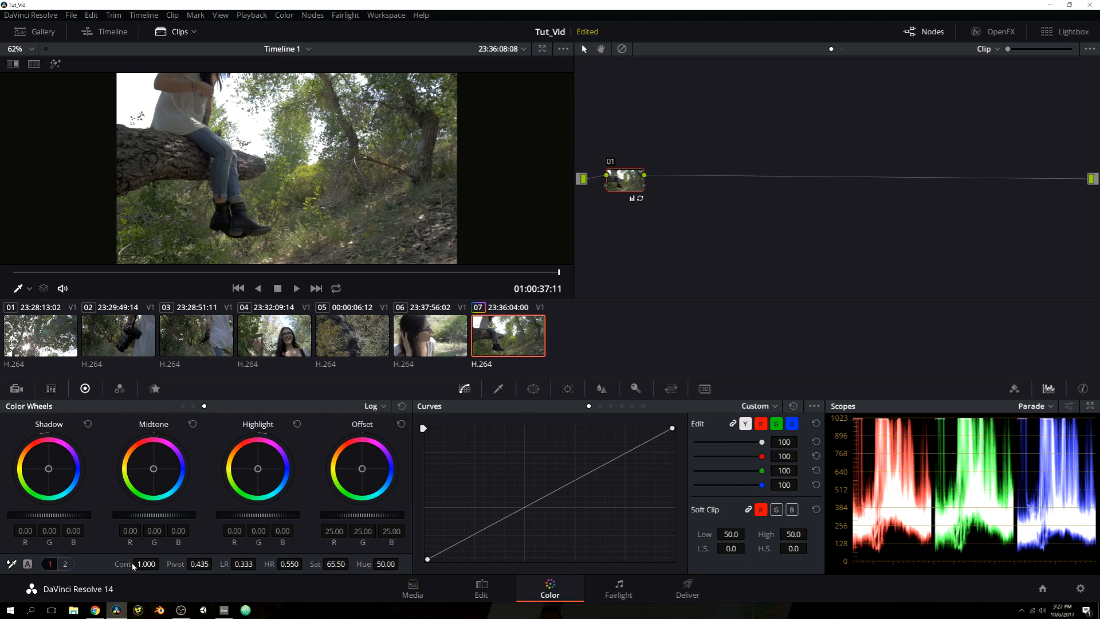
{"action": "left_click_drag", "start_coordinate": [132, 563], "coordinate": [133, 573]}
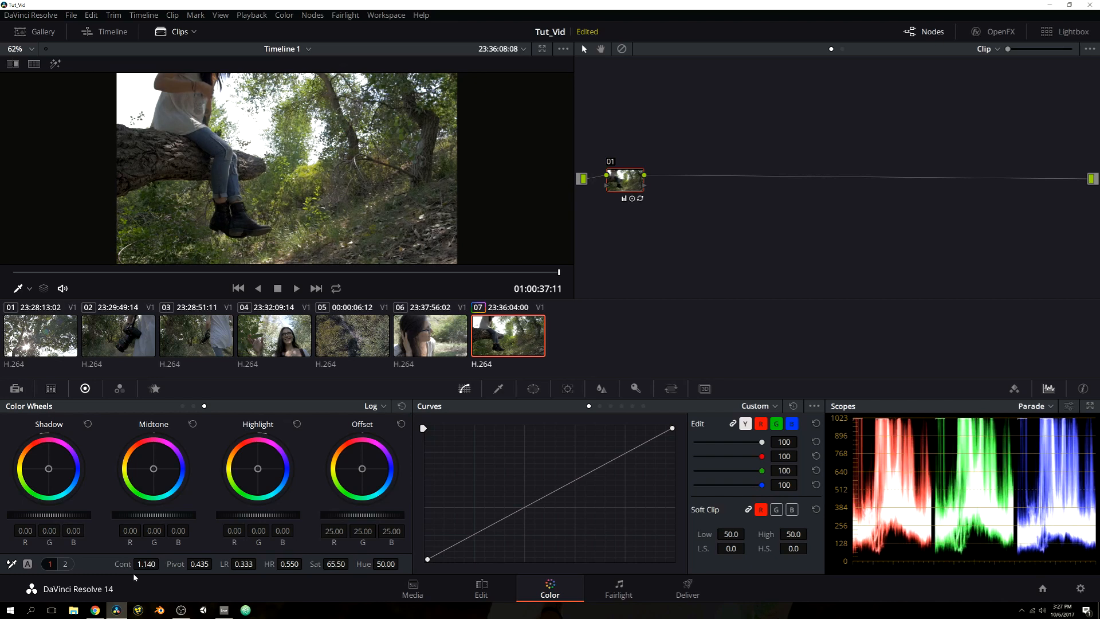
{"action": "double_click", "coordinate": [122, 564]}
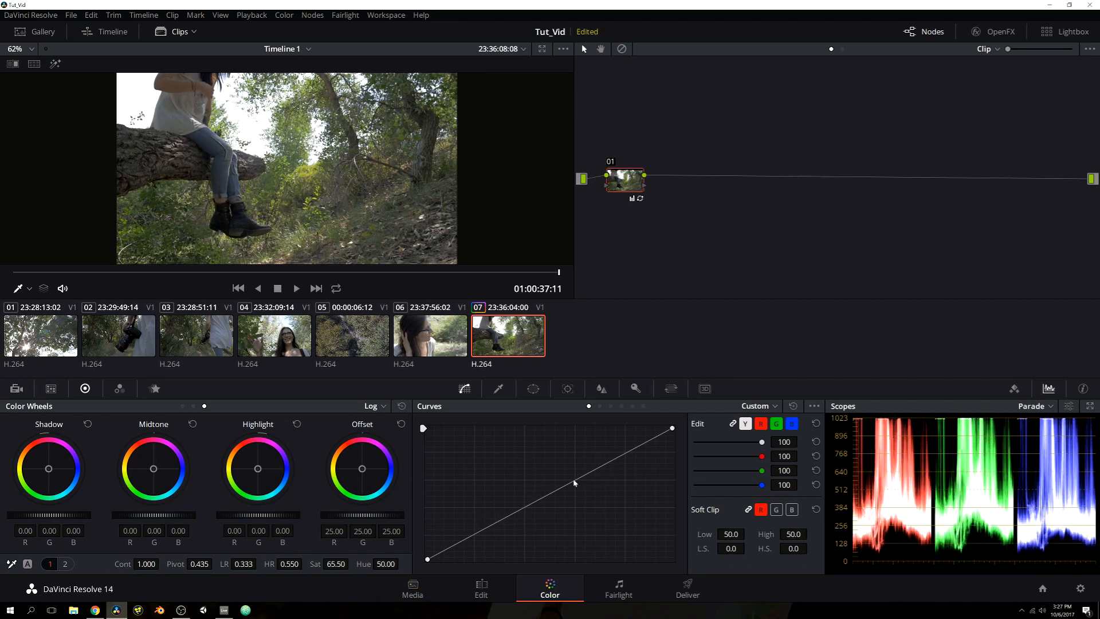
- Anchor the shadows with a point on node 01's Custom curve and lift the highlights slightly with a second point
{"action": "left_click", "coordinate": [491, 526]}
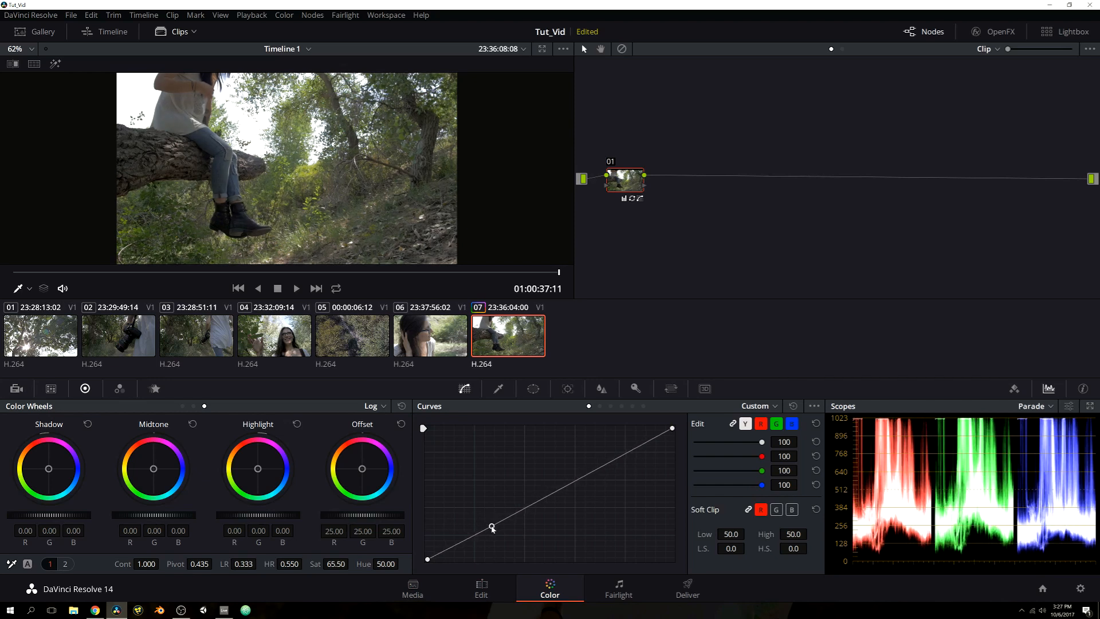
{"action": "left_click_drag", "start_coordinate": [606, 462], "coordinate": [604, 459]}
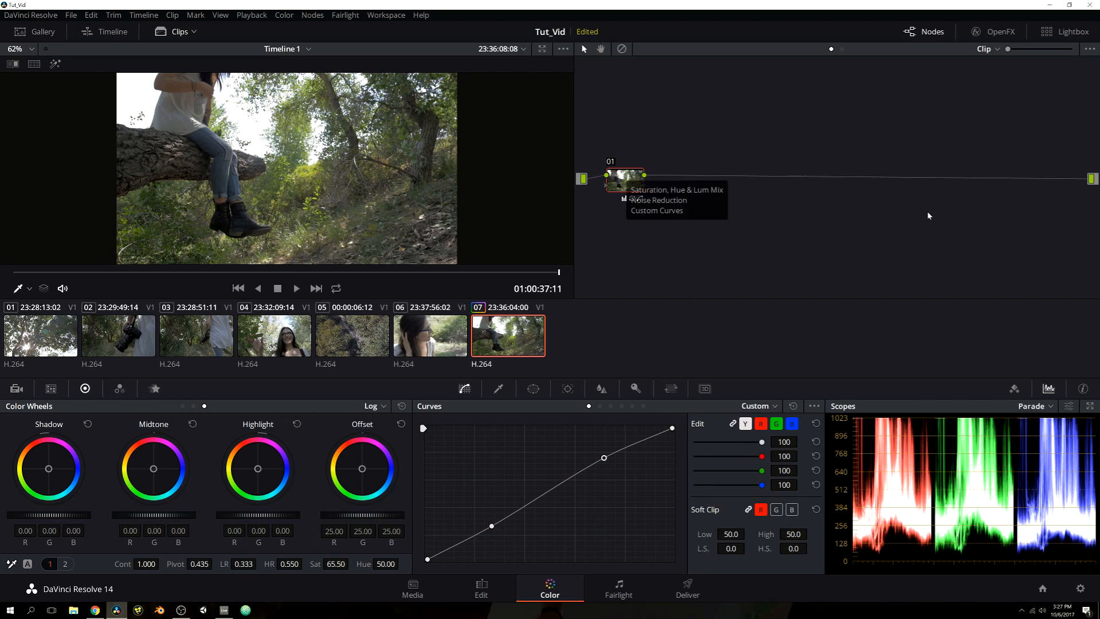
- Add a second serial node and warm its Offset toward orange, at about 28.18, 24.42, 21.09 RGB
{"action": "key", "text": "alt+s"}
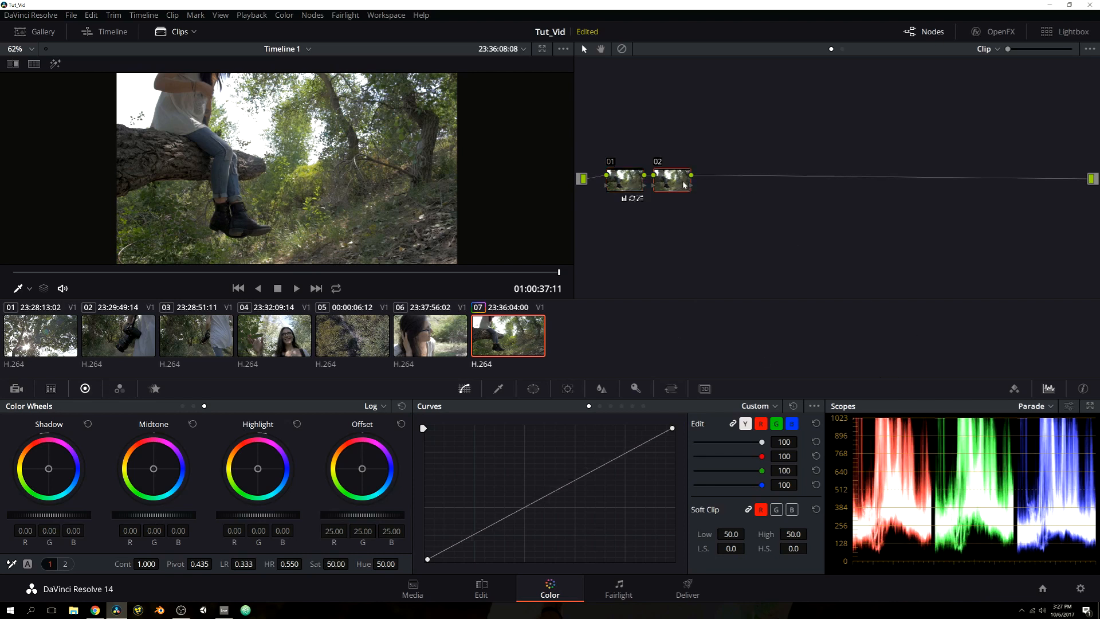
{"action": "left_click_drag", "start_coordinate": [683, 185], "coordinate": [711, 184]}
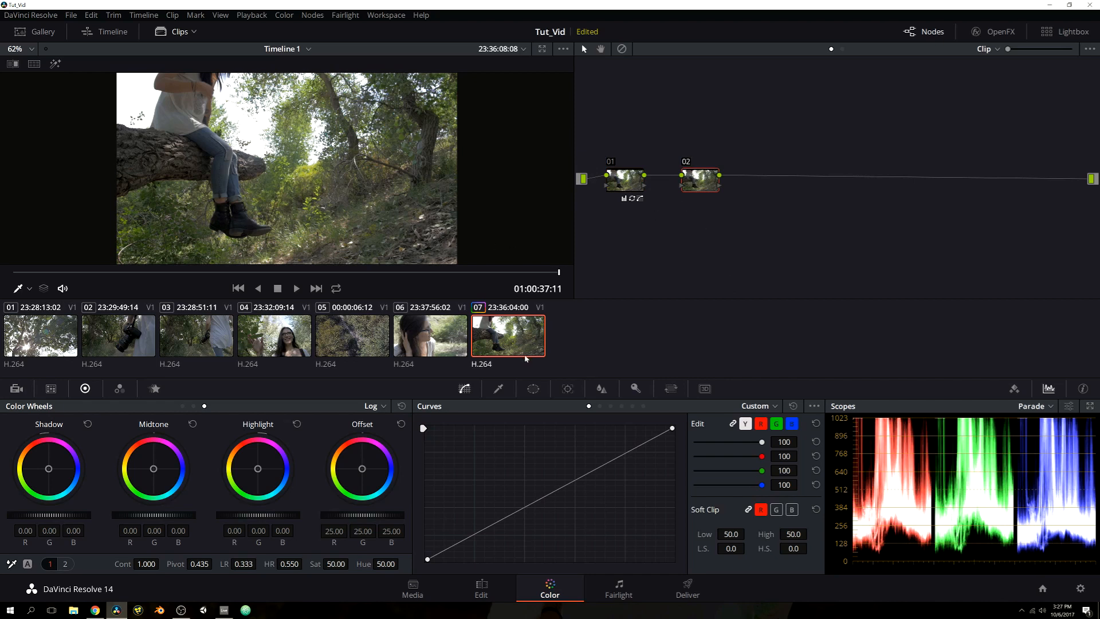
{"action": "left_click_drag", "start_coordinate": [362, 469], "coordinate": [360, 467]}
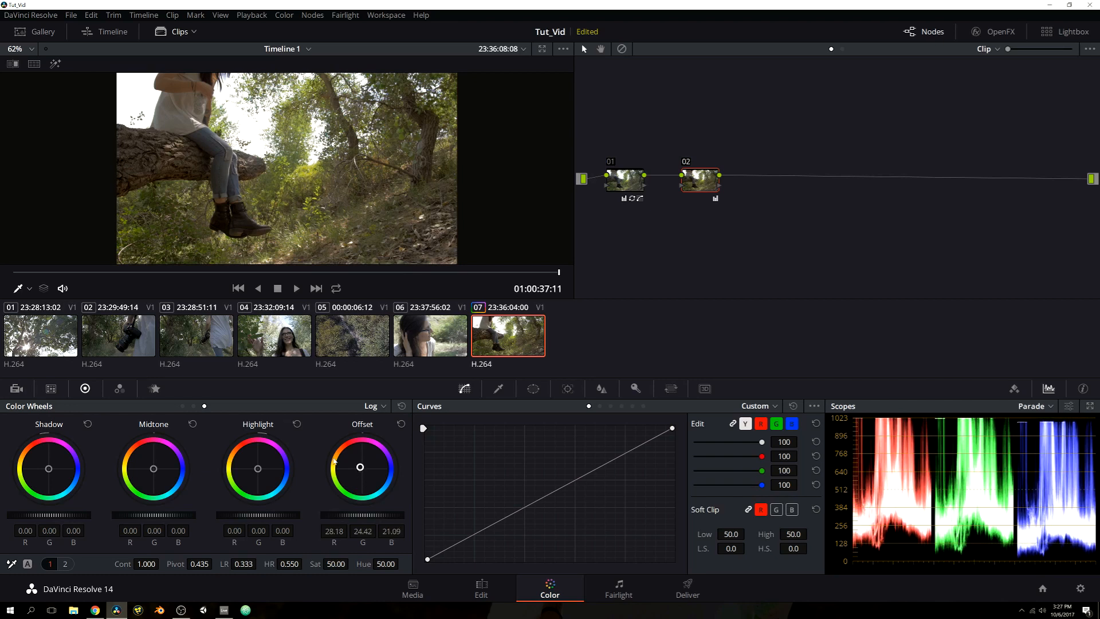
- Add a third serial node and push its Shadow color toward blue, at about -0.20, 0.04, 0.21 RGB
{"action": "left_click_drag", "start_coordinate": [701, 179], "coordinate": [680, 177]}
{"action": "key", "text": "alt+s"}
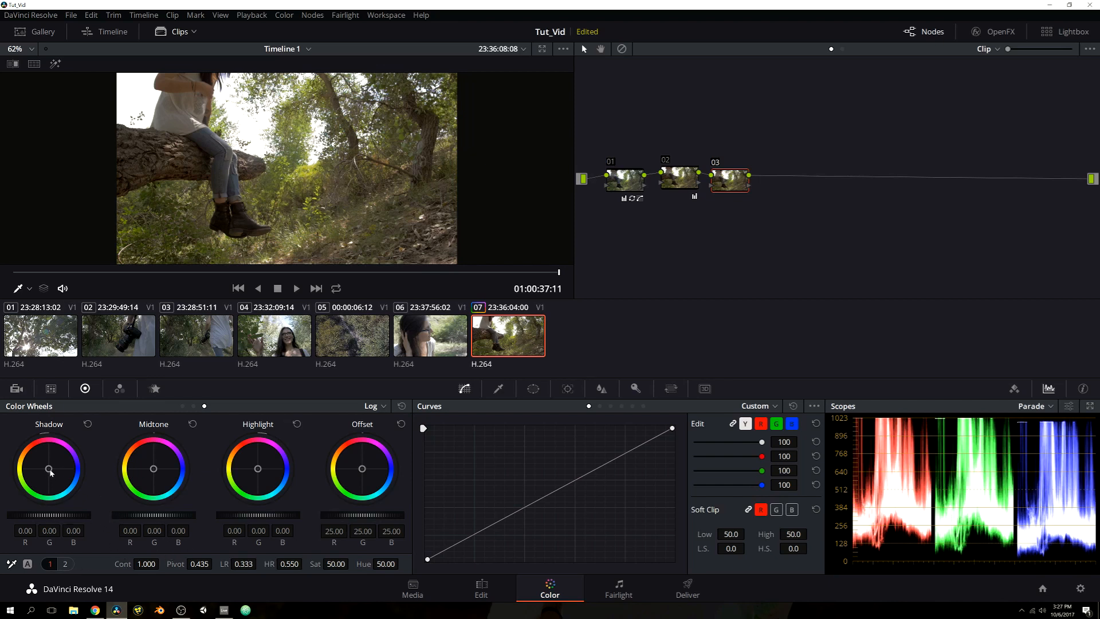
{"action": "mouse_move", "coordinate": [50, 469]}
{"action": "left_mouse_down"}
{"action": "mouse_move", "coordinate": [68, 493]}
{"action": "mouse_move", "coordinate": [53, 473]}
{"action": "left_mouse_up"}
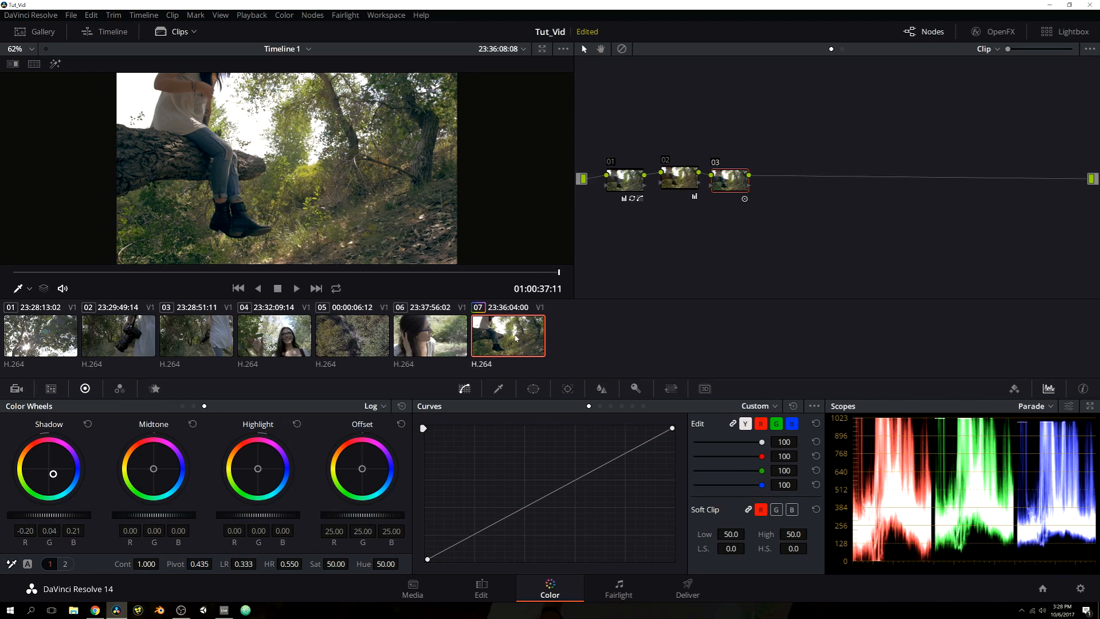
- View clips 06 and 03 to compare them with the graded clip 07
{"action": "left_click", "coordinate": [430, 331]}
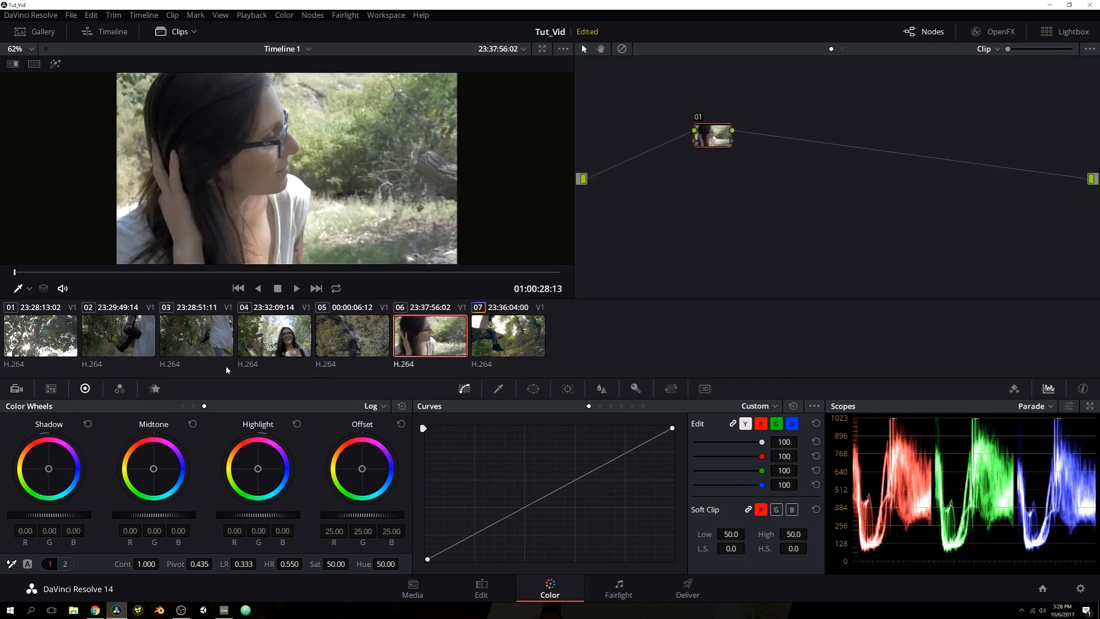
{"action": "left_click", "coordinate": [200, 348]}
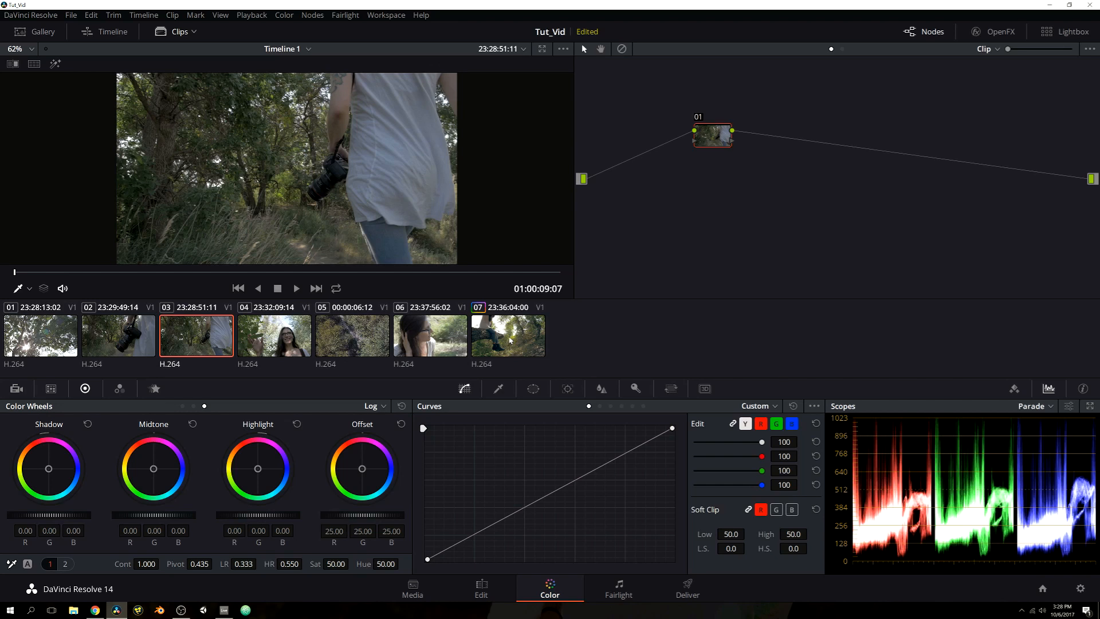
- Copy the three-node grade from clip 07 onto clip 03, and from clip 03 onto clip 04
{"action": "middle_click", "coordinate": [509, 339]}
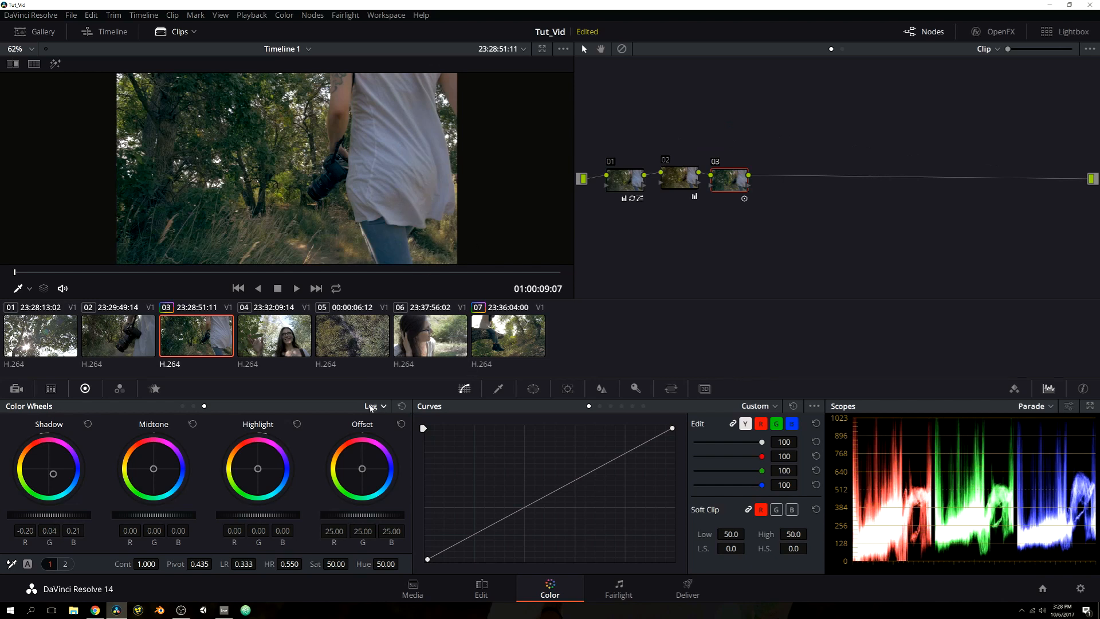
{"action": "left_click", "coordinate": [297, 344]}
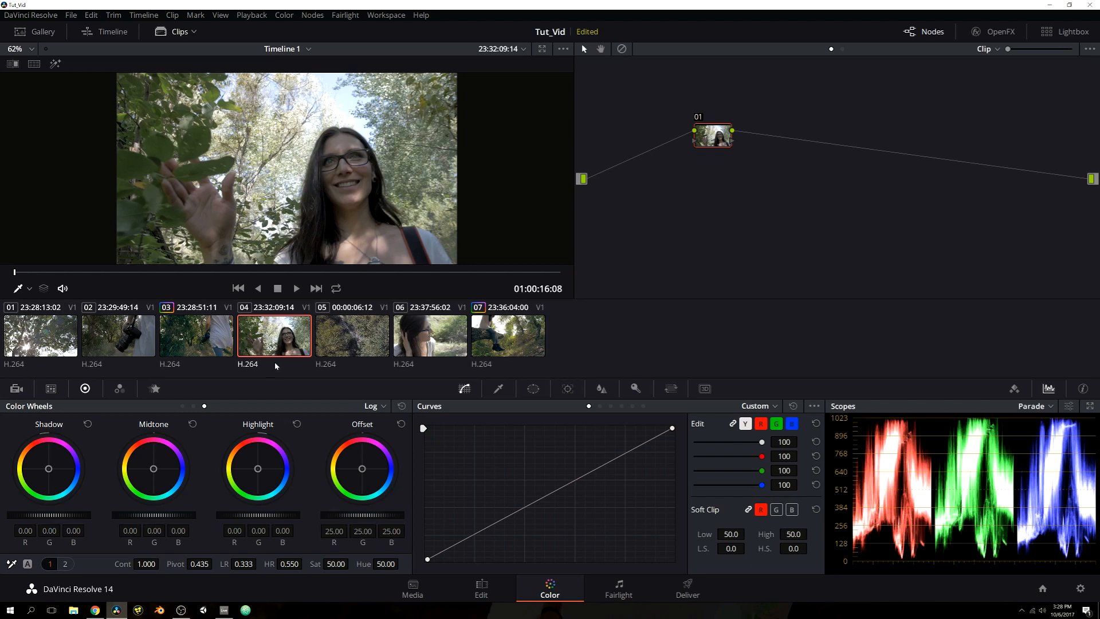
{"action": "middle_click", "coordinate": [196, 332]}
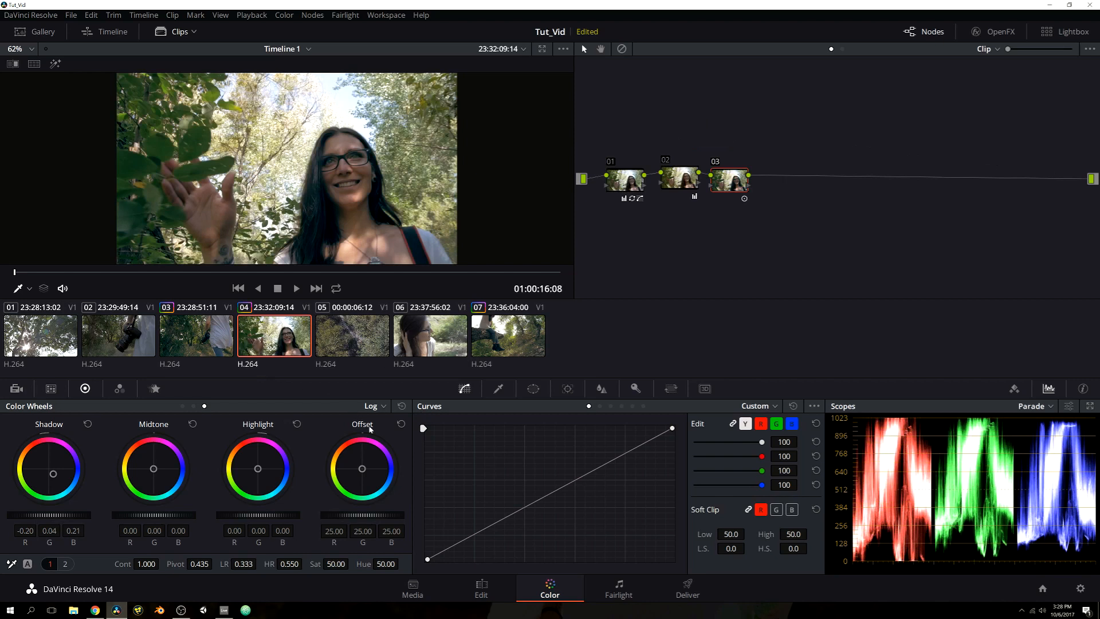
- Apply the previous clip's grade to clip 05 and to clip 06
{"action": "left_click", "coordinate": [348, 344]}
{"action": "key", "text": "equal"}
{"action": "left_click", "coordinate": [427, 342]}
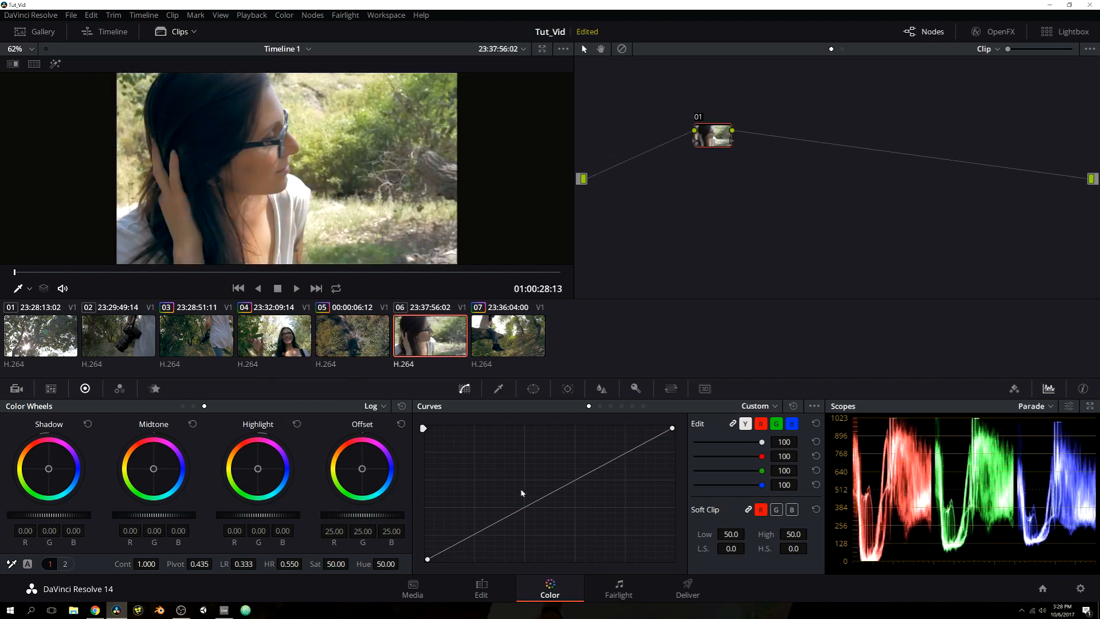
{"action": "key", "text": "equal"}
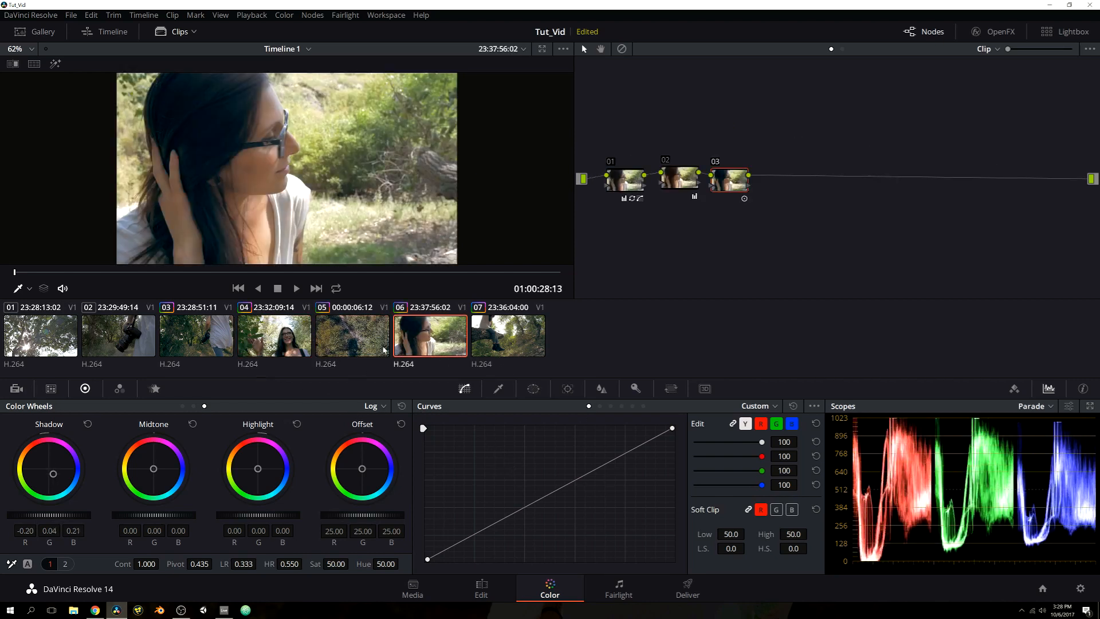
- Remove the shadow and highlight points from the Custom curve of node 01 on clip 05
{"action": "left_click", "coordinate": [342, 346]}
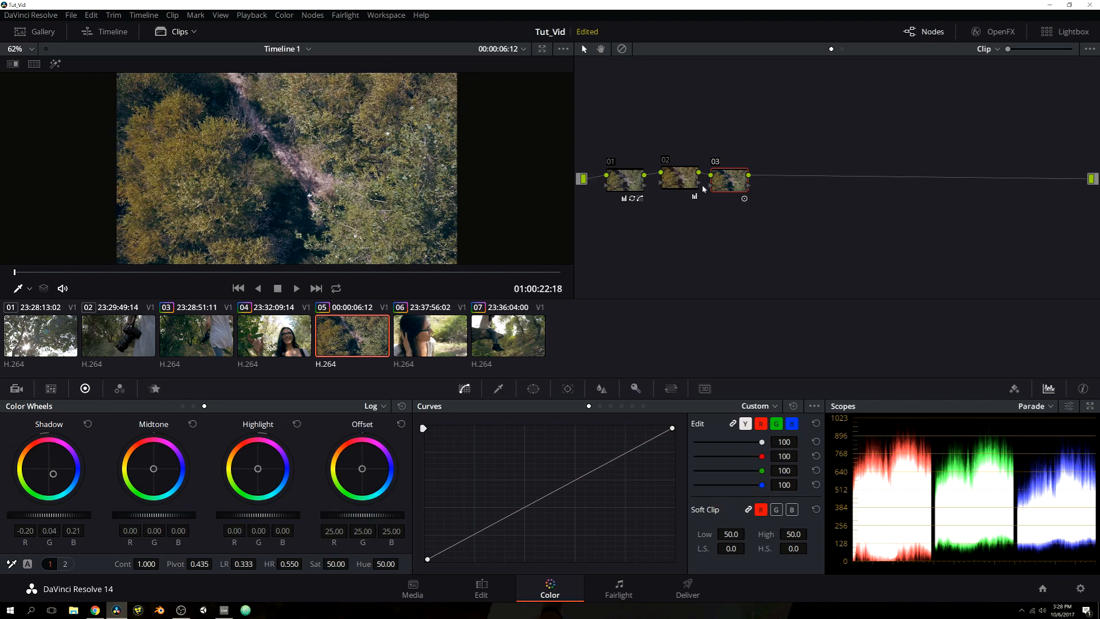
{"action": "left_click", "coordinate": [632, 182]}
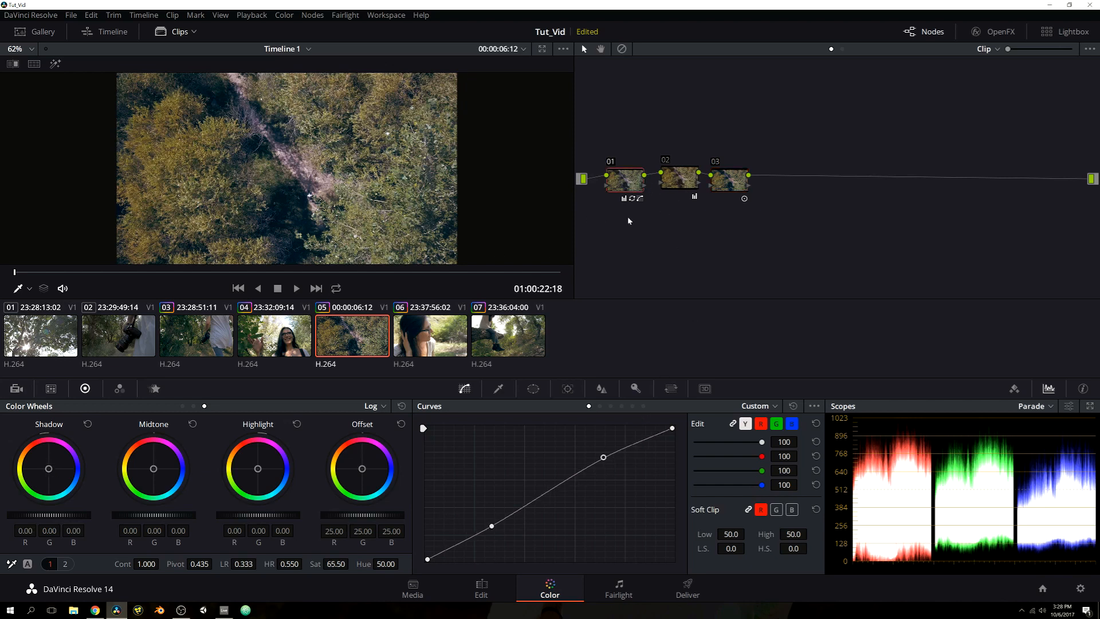
{"action": "right_click", "coordinate": [602, 456]}
{"action": "right_click", "coordinate": [492, 526]}
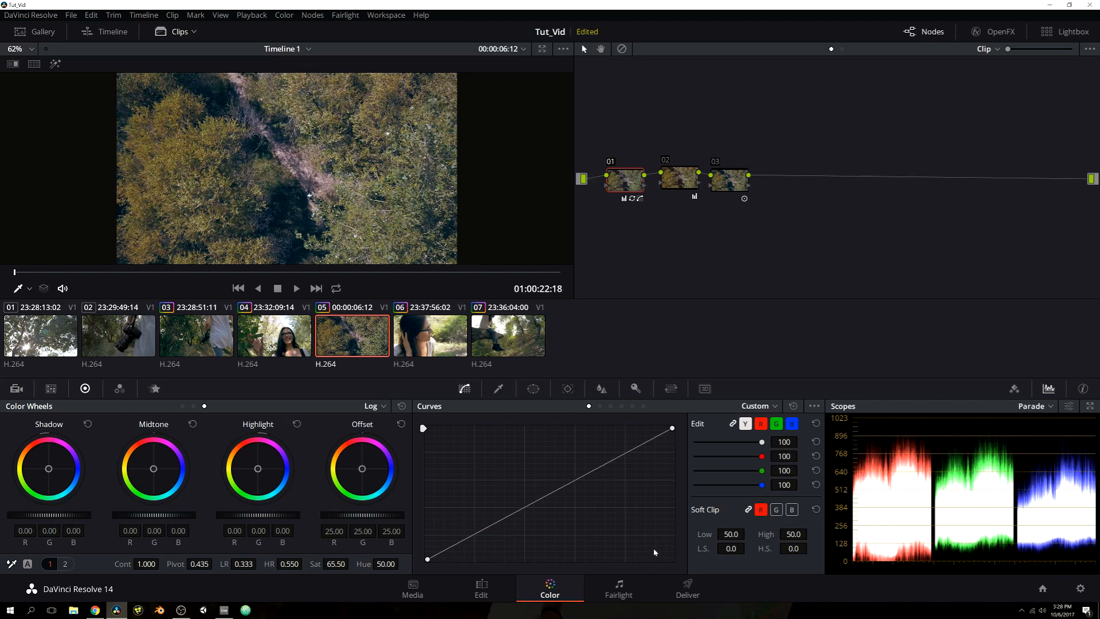
- Brighten clip 05 on node 01's Custom curve by moving the white point slightly inward and raising the black point a little
{"action": "left_click_drag", "start_coordinate": [672, 433], "coordinate": [617, 417]}
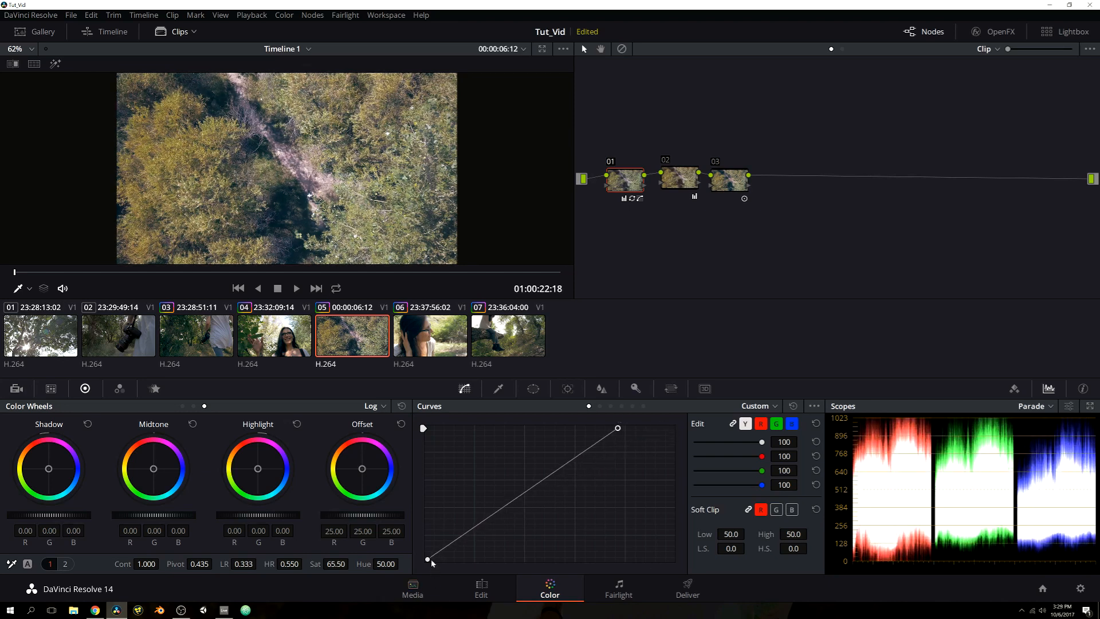
{"action": "left_click_drag", "start_coordinate": [427, 559], "coordinate": [425, 557]}
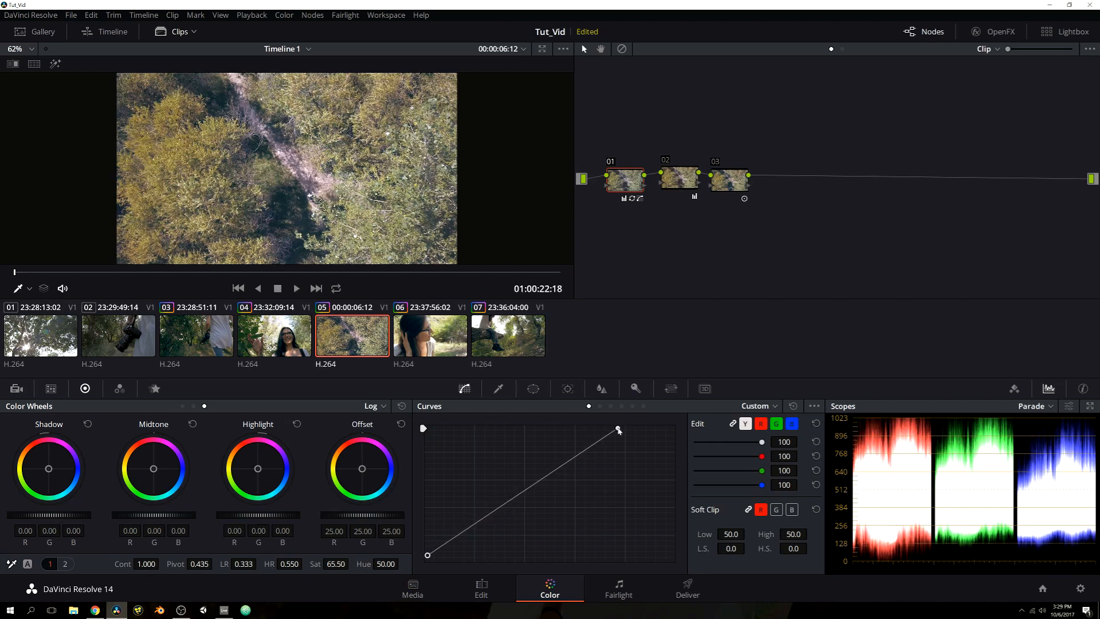
{"action": "left_click_drag", "start_coordinate": [619, 429], "coordinate": [649, 428]}
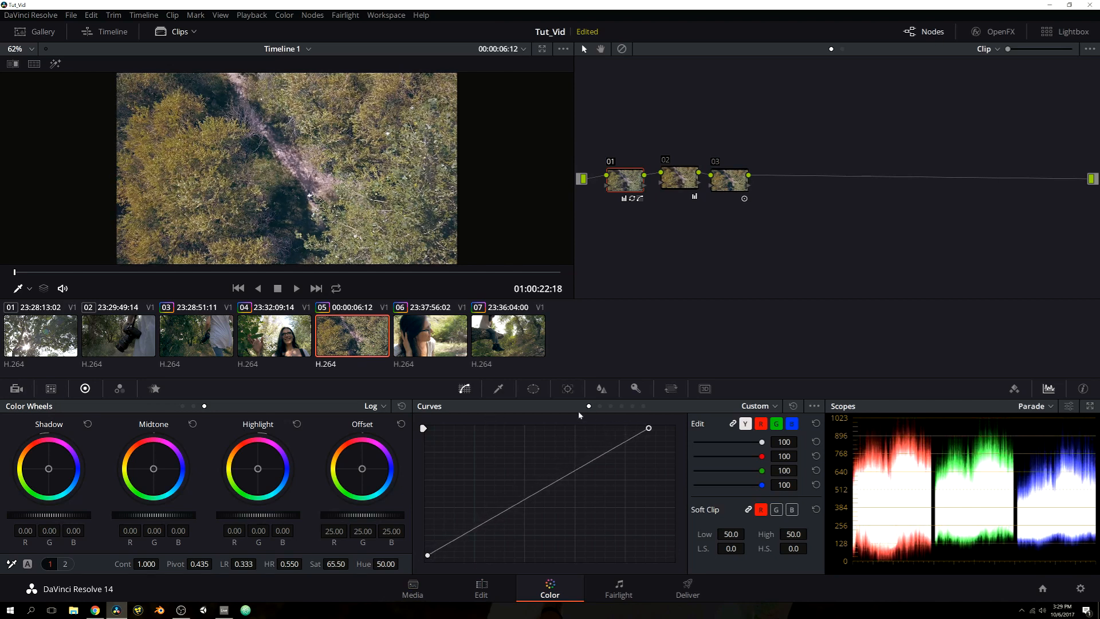